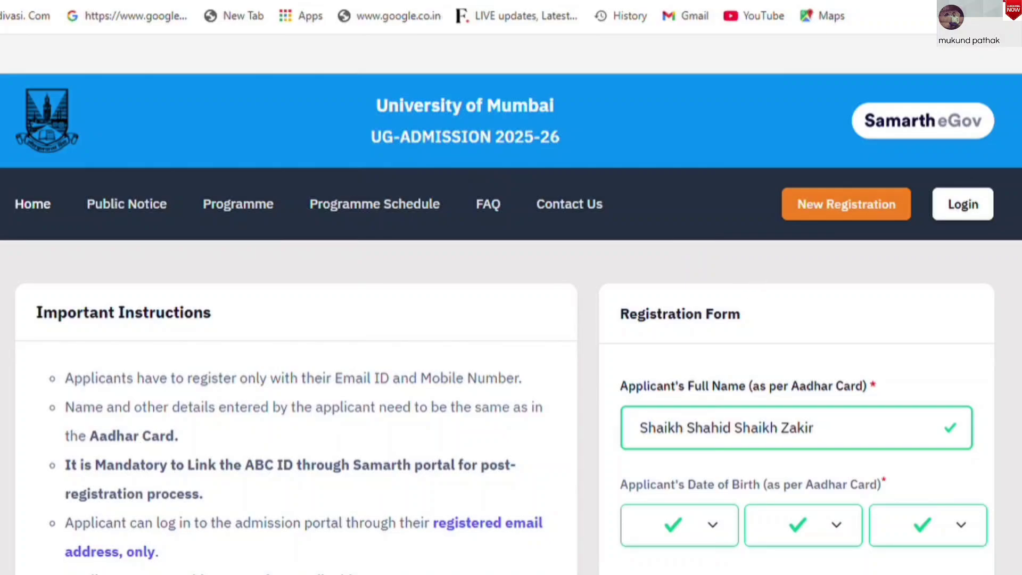
Review the registration form's email, password, re-enter password and mobile number fields
scroll(511, 319, down, 4)
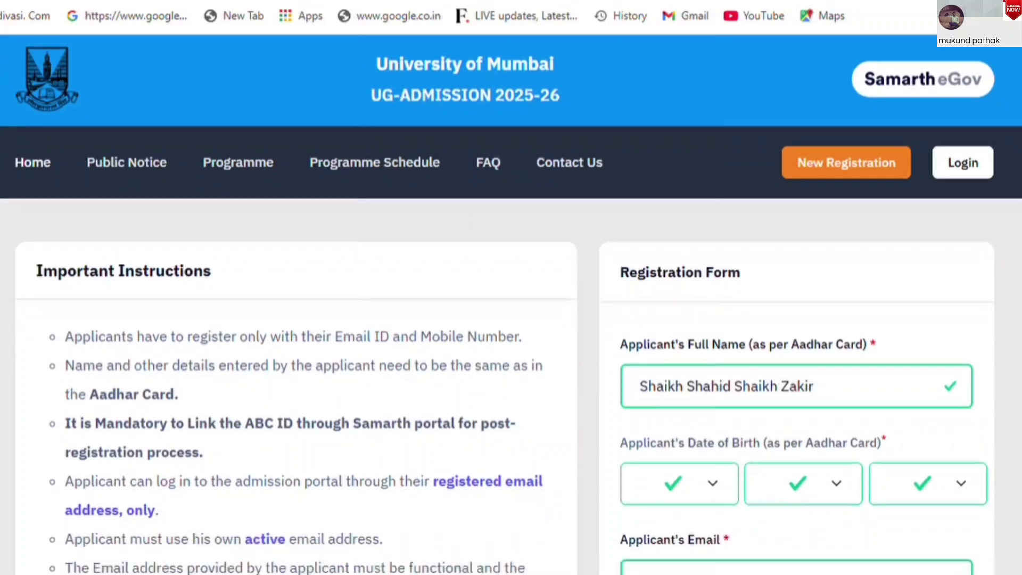
scroll(511, 319, down, 1)
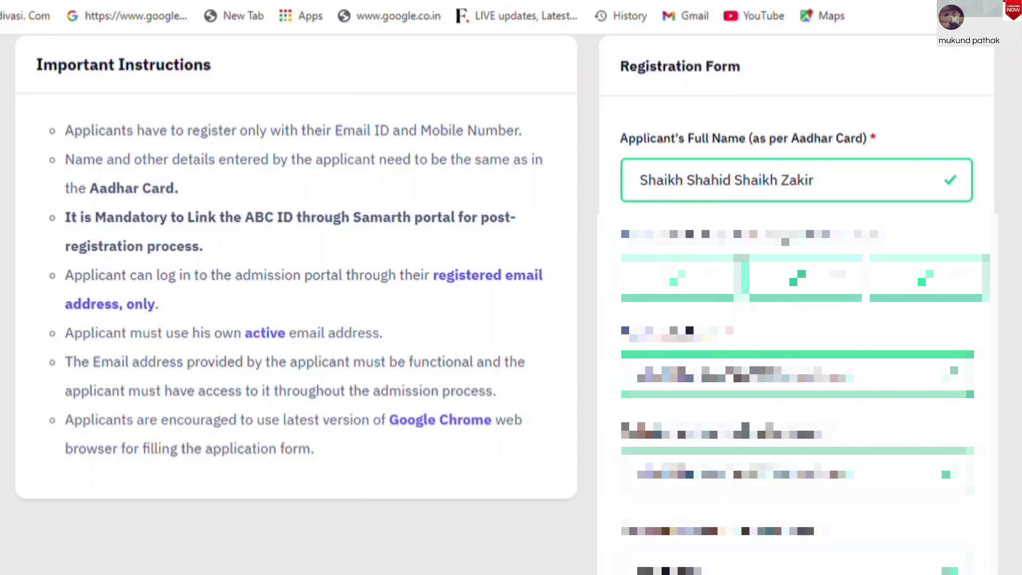
drag(621, 431, 830, 440)
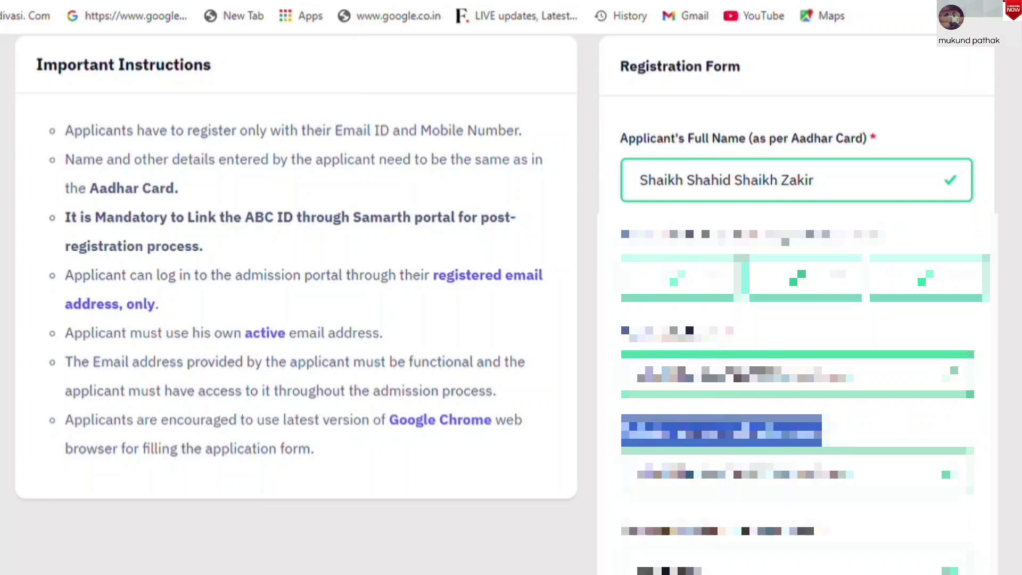
scroll(511, 303, down, 8)
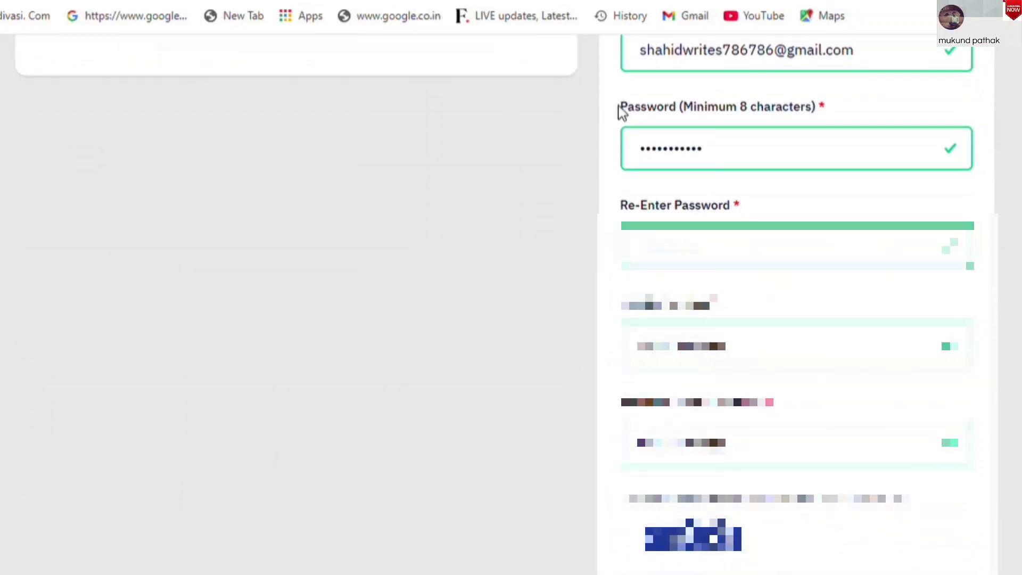
drag(619, 109, 818, 106)
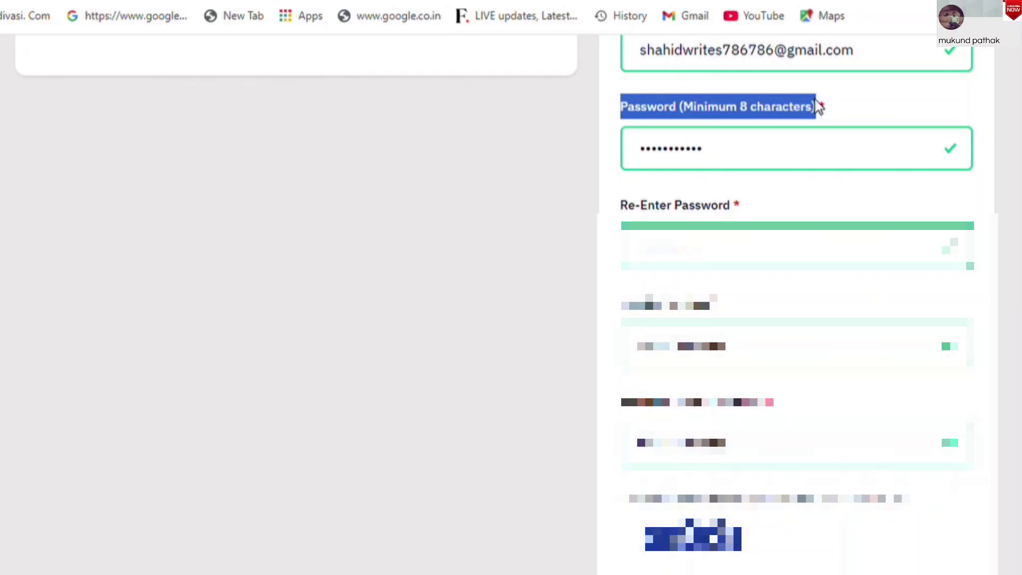
drag(621, 208, 769, 211)
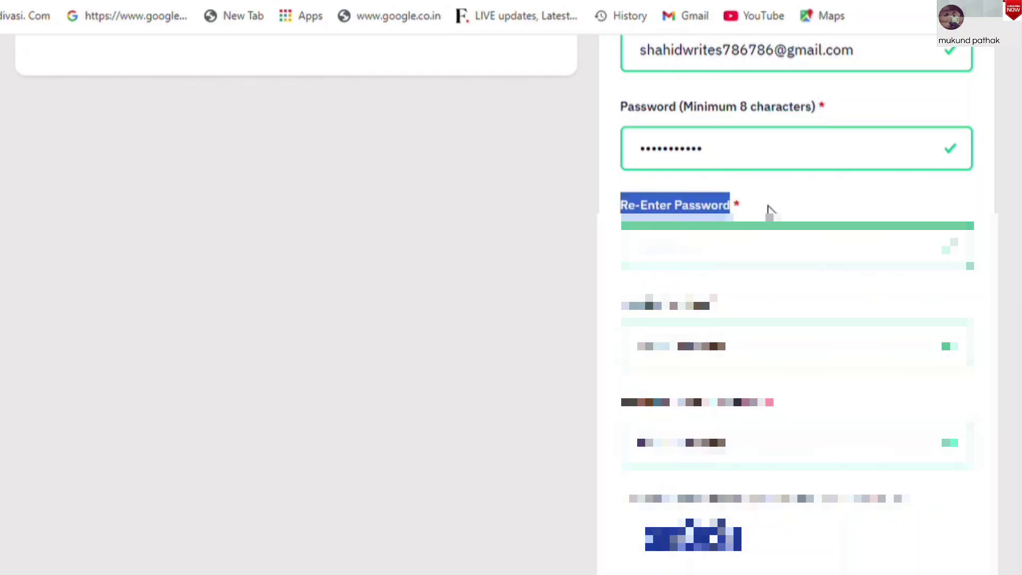
drag(621, 305, 710, 306)
click(616, 406)
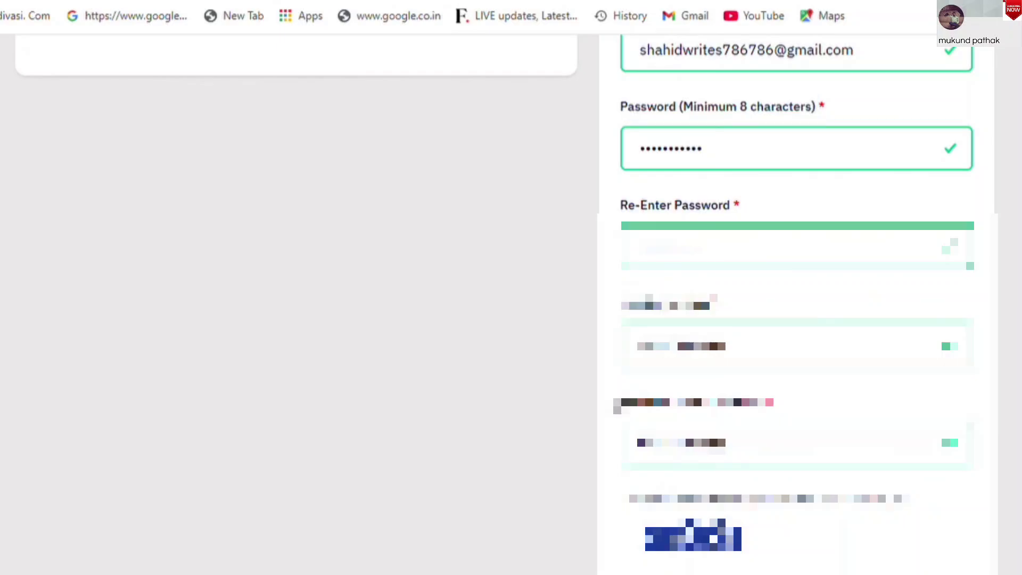
drag(616, 405, 766, 403)
scroll(766, 403, down, 1)
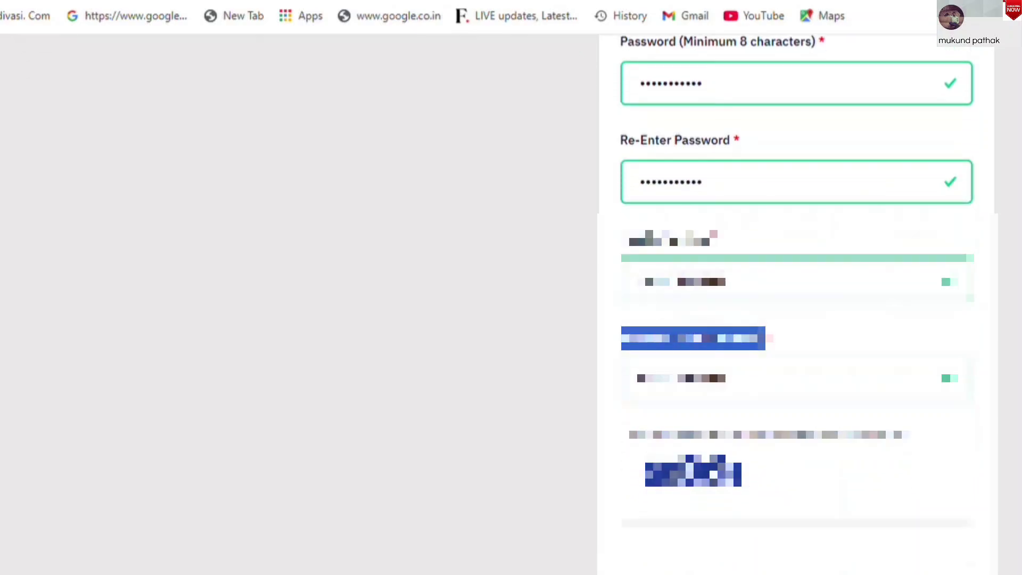
scroll(764, 319, down, 4)
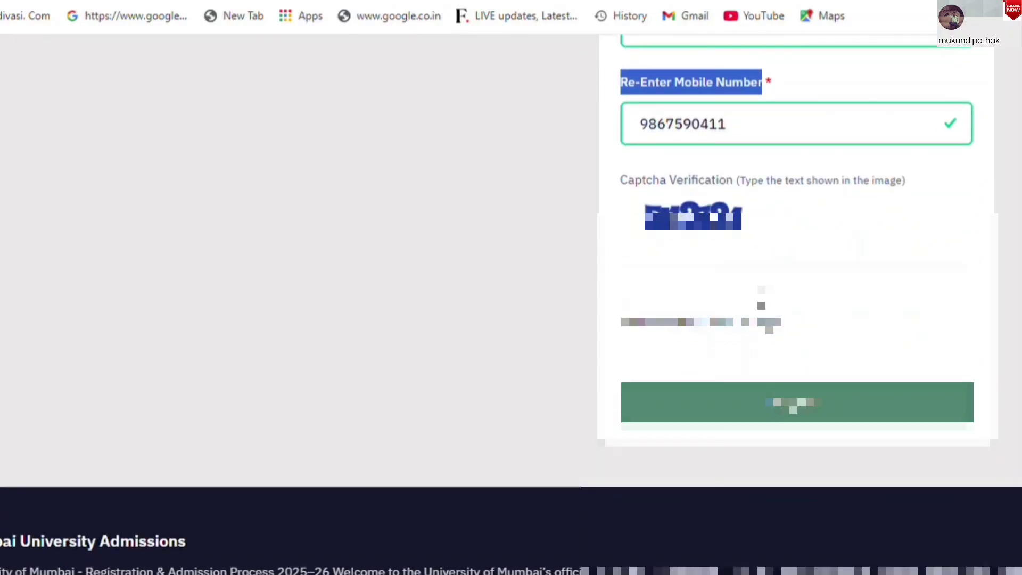
Enter the registration captcha text and submit the form
click(682, 301)
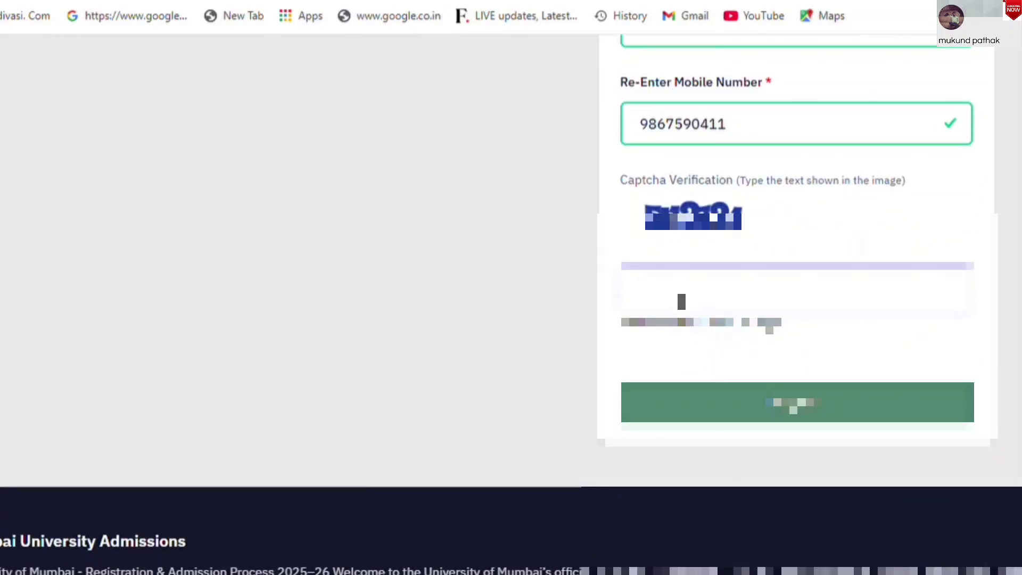
text(5u3121)
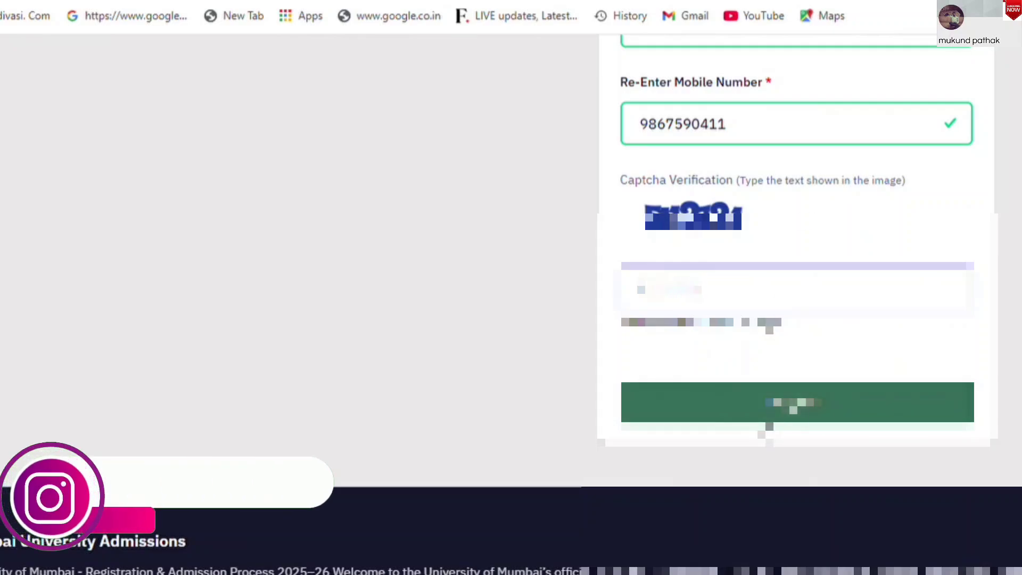
click(788, 407)
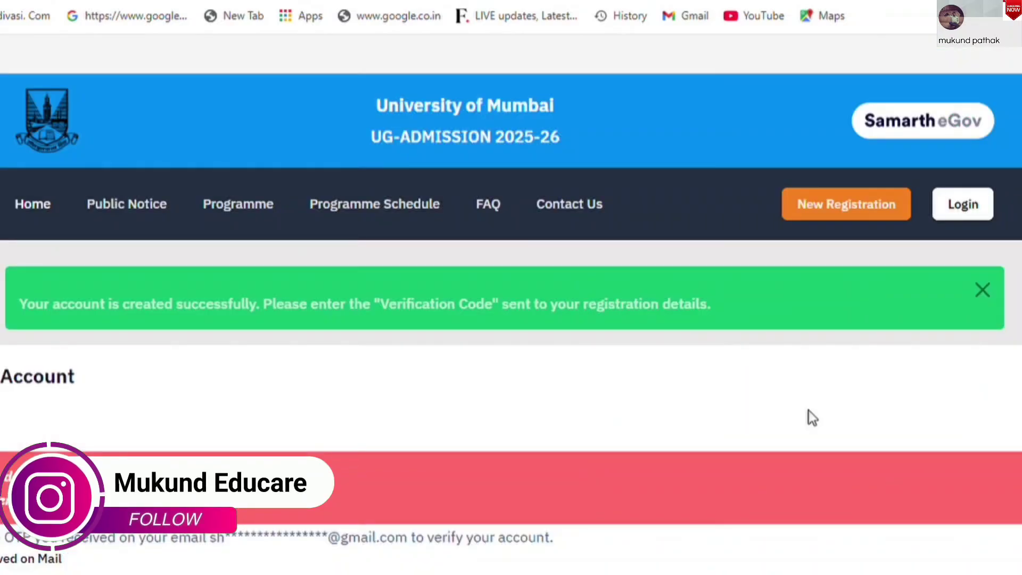
On the Verify Account page, enter the OTP received by SMS
scroll(809, 410, down, 1)
scroll(511, 319, down, 2)
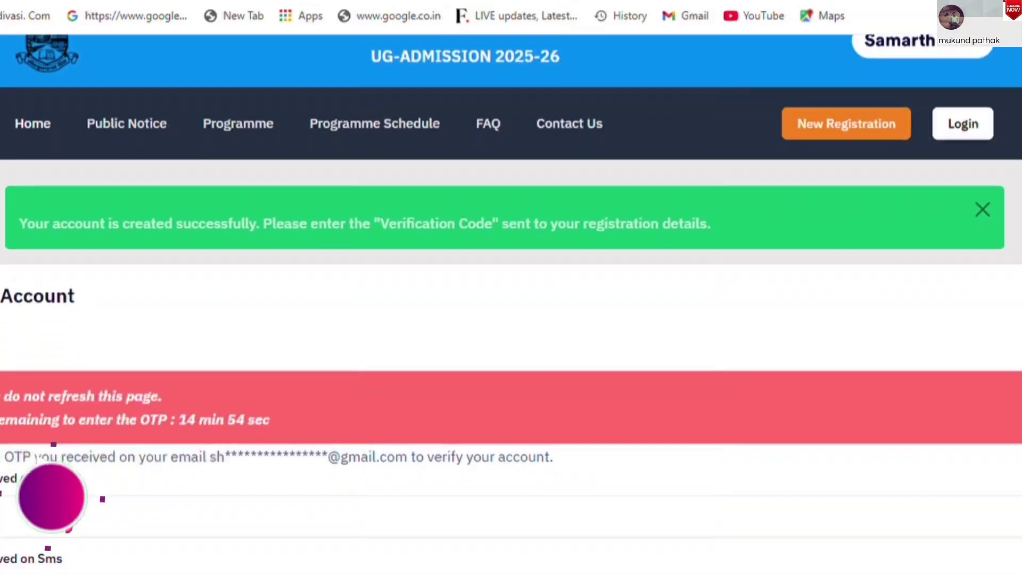
scroll(511, 319, down, 1)
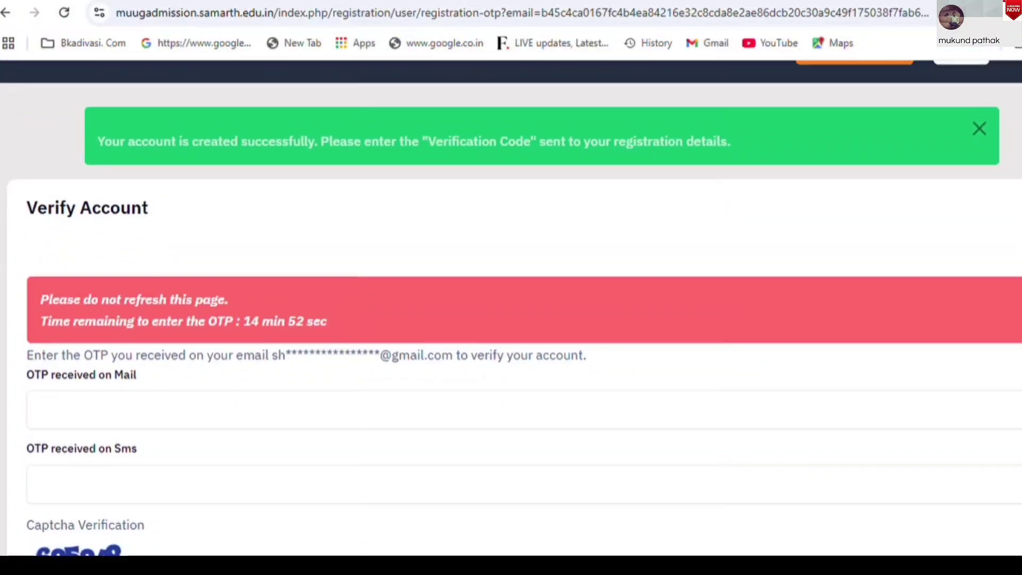
scroll(511, 308, down, 2)
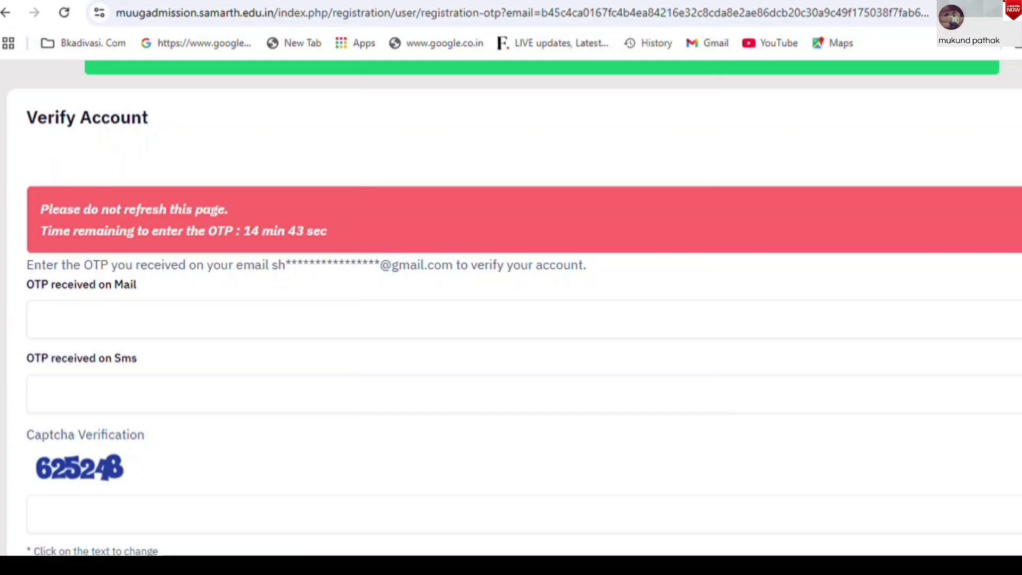
drag(27, 119, 162, 118)
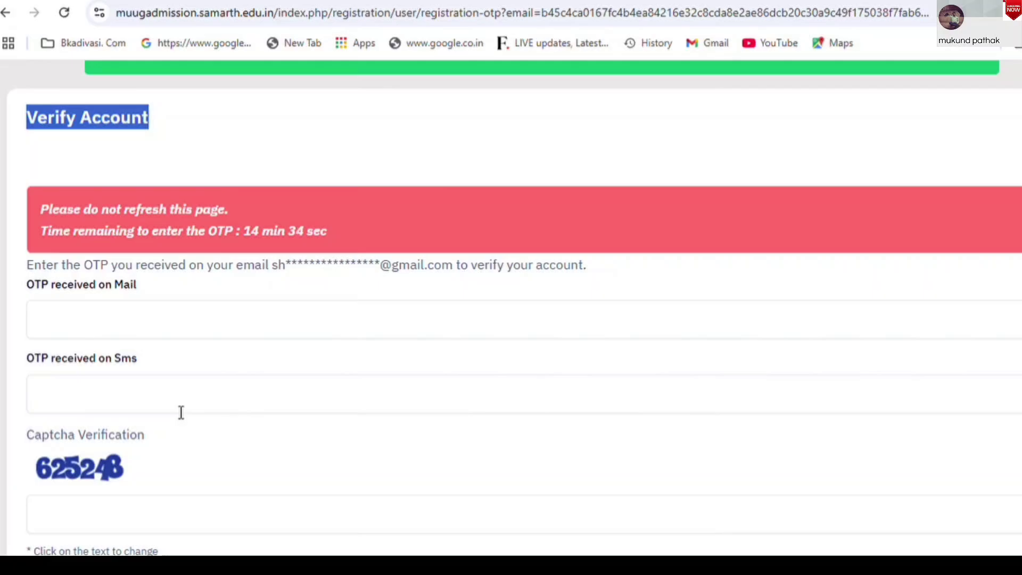
click(124, 339)
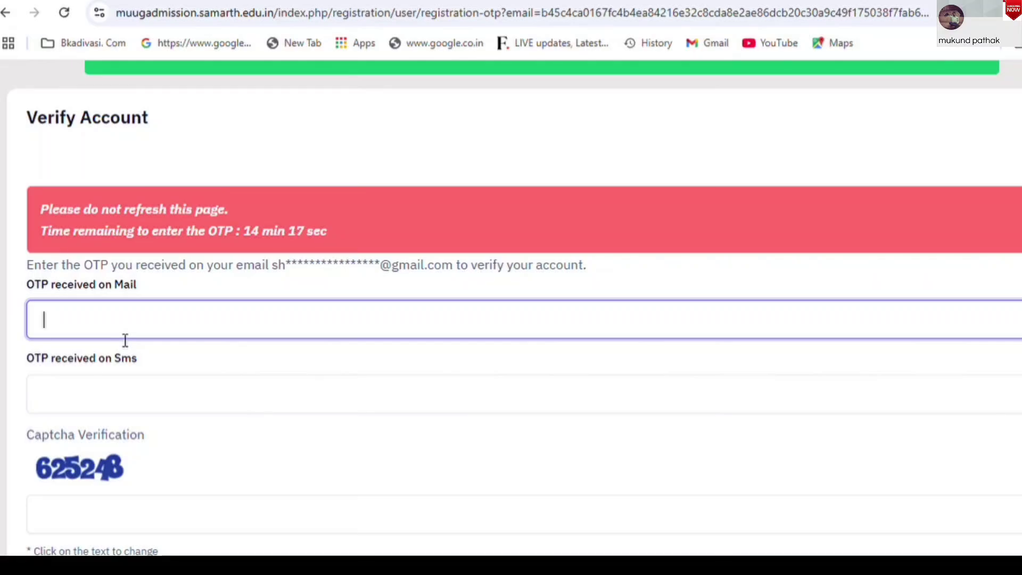
click(145, 395)
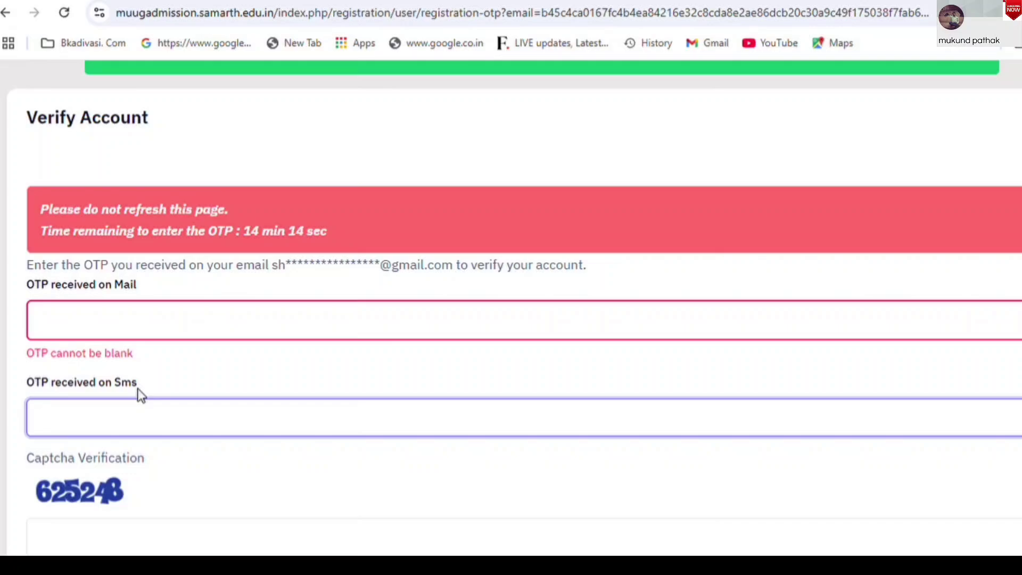
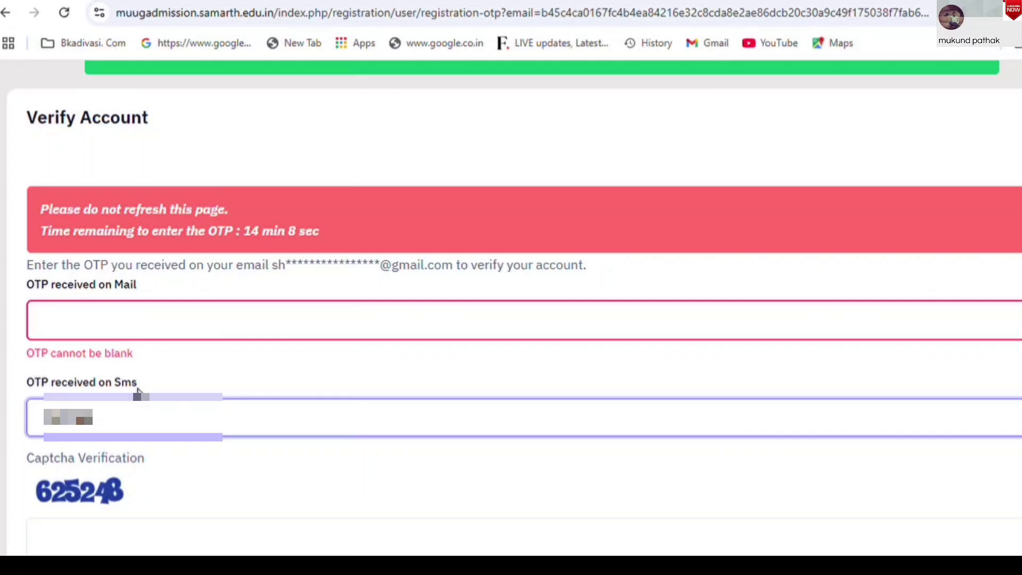
Enter the OTP received by mail, correcting its last digit
click(223, 323)
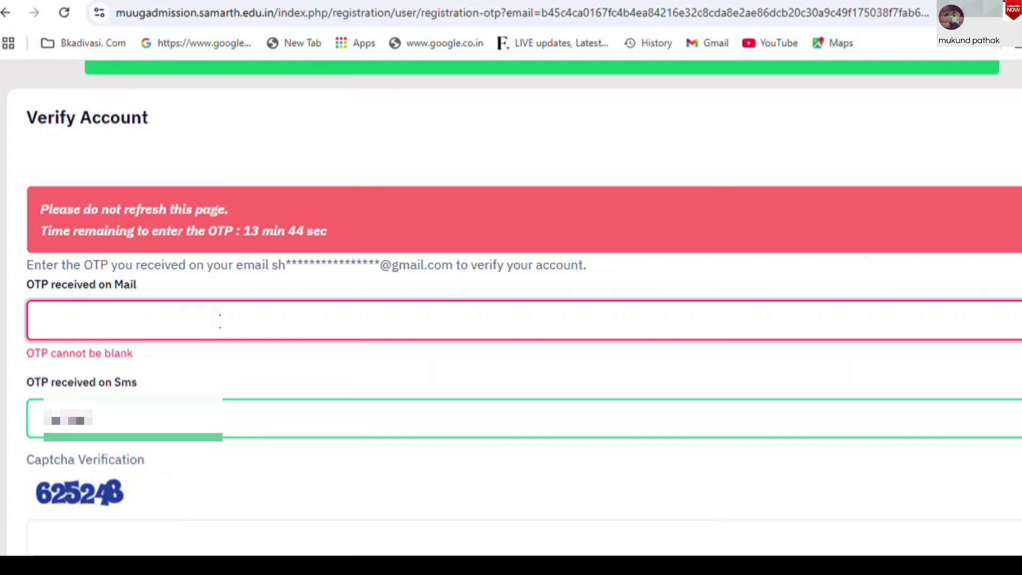
click(404, 383)
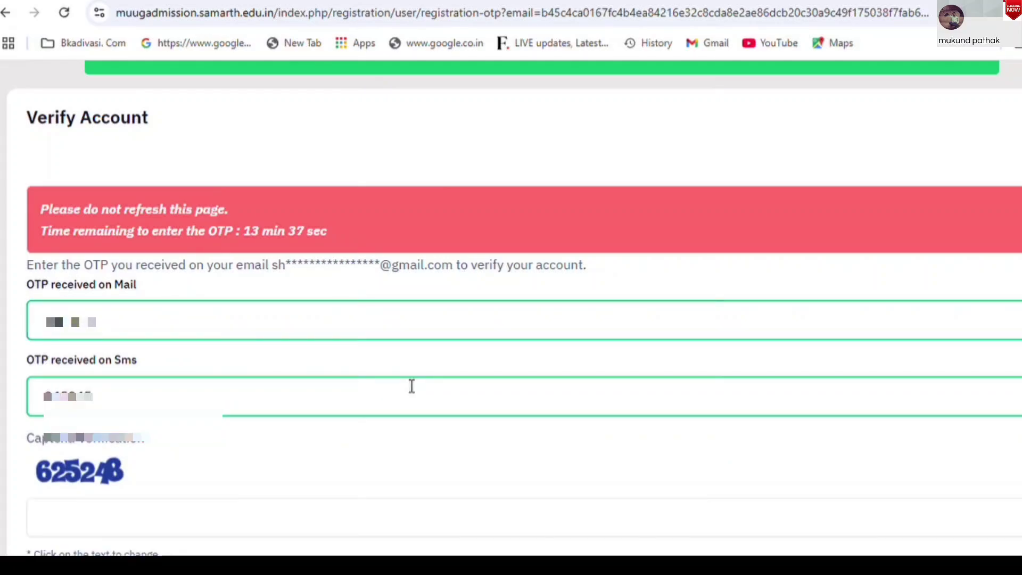
click(997, 318)
text(4)
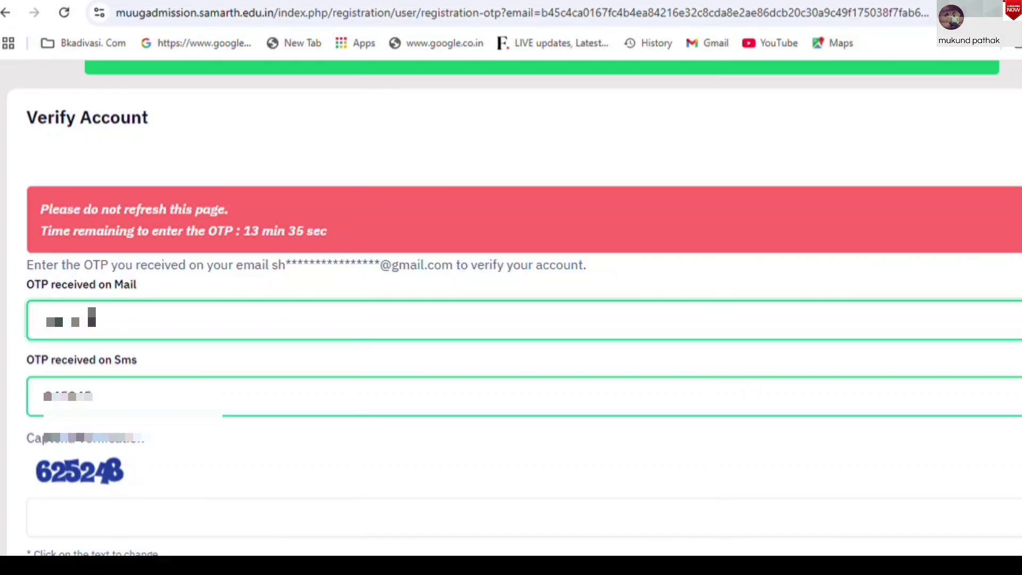
Enter the verification captcha and submit the OTPs
scroll(511, 320, down, 1)
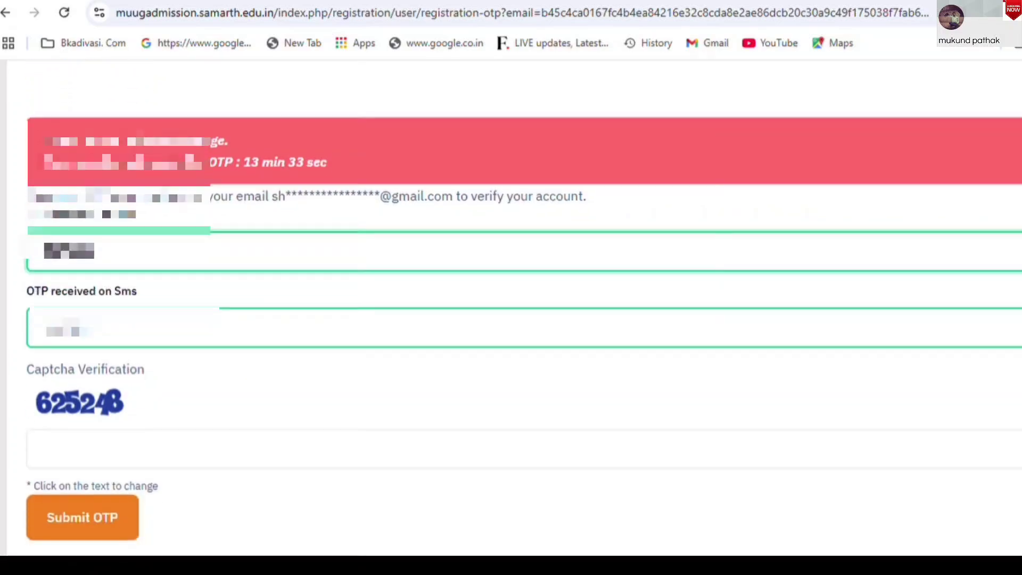
scroll(511, 319, down, 2)
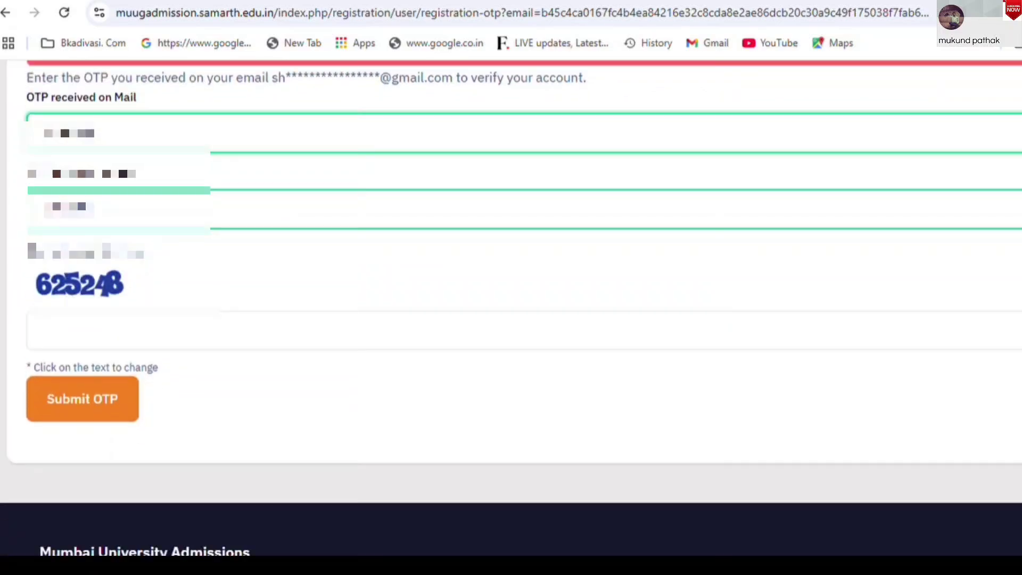
click(121, 351)
text(6)
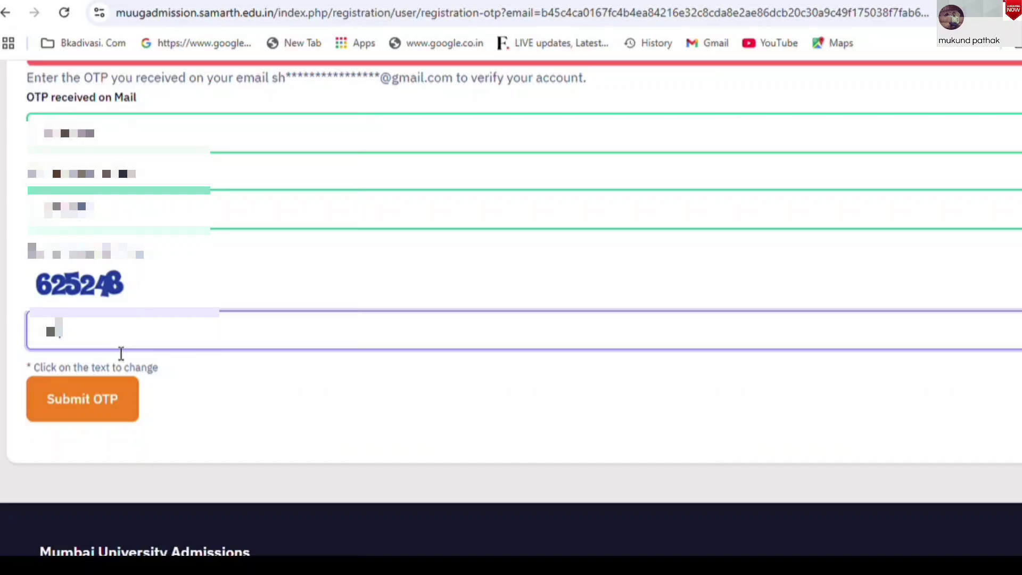
text(25)
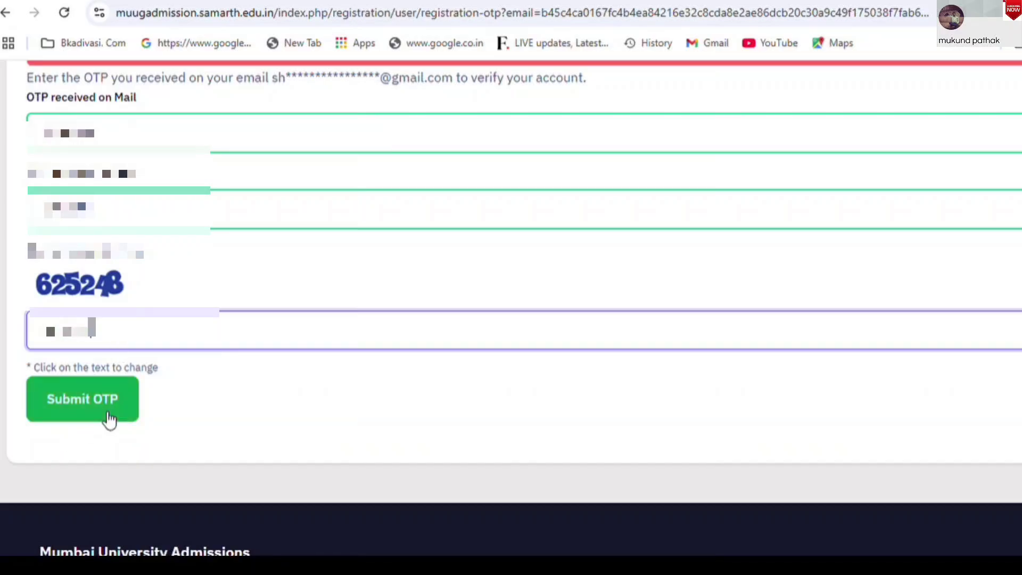
click(109, 419)
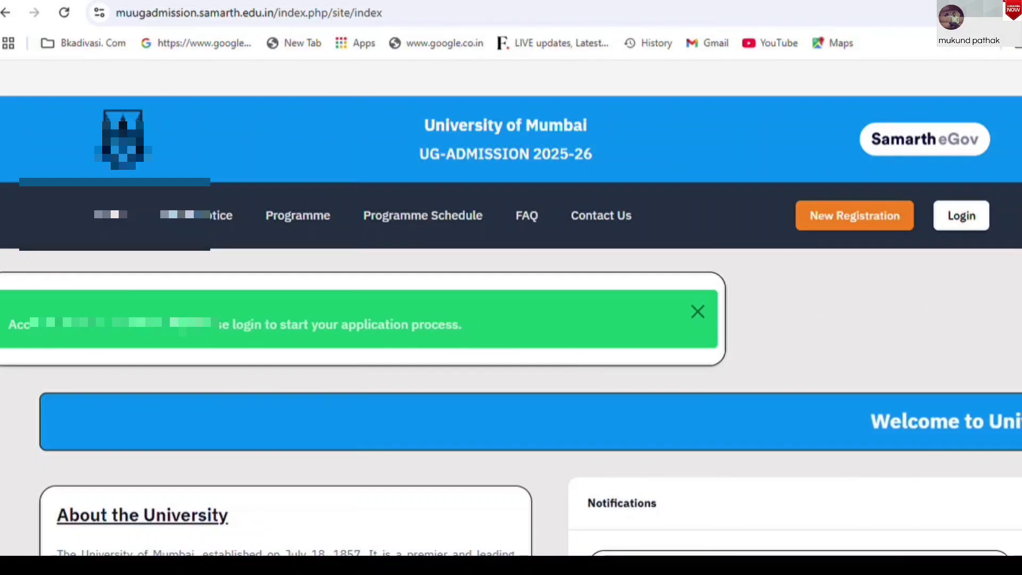
After the 'Account verified successfully' message, go to the Login page from the top navigation
scroll(24, 326, down, 1)
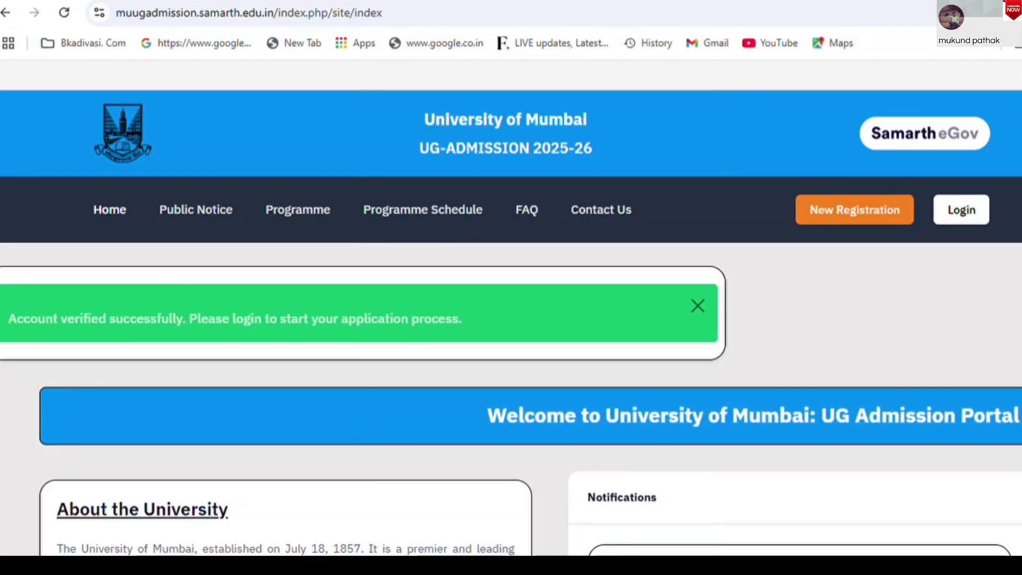
scroll(933, 194, down, 2)
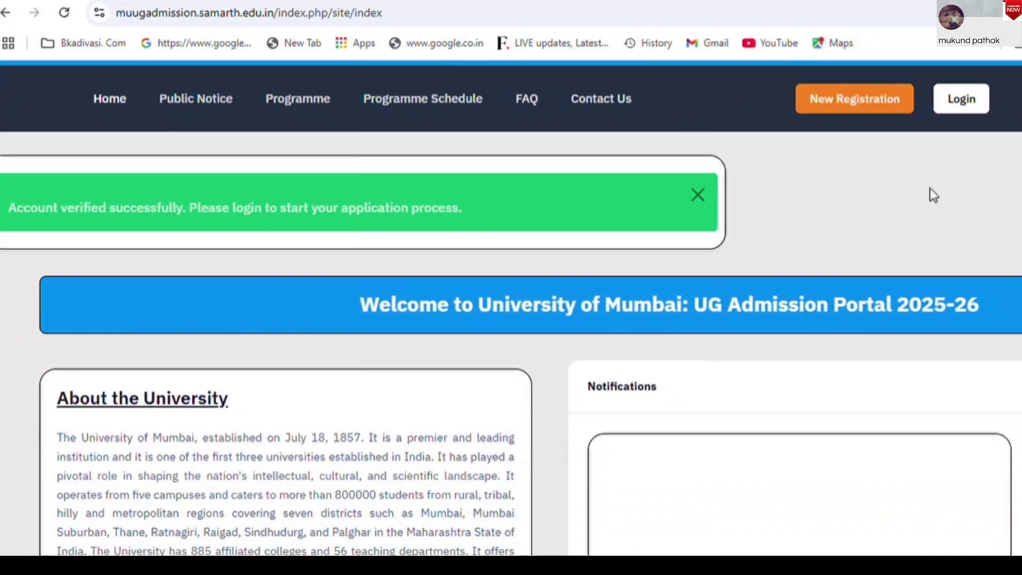
scroll(933, 195, up, 2)
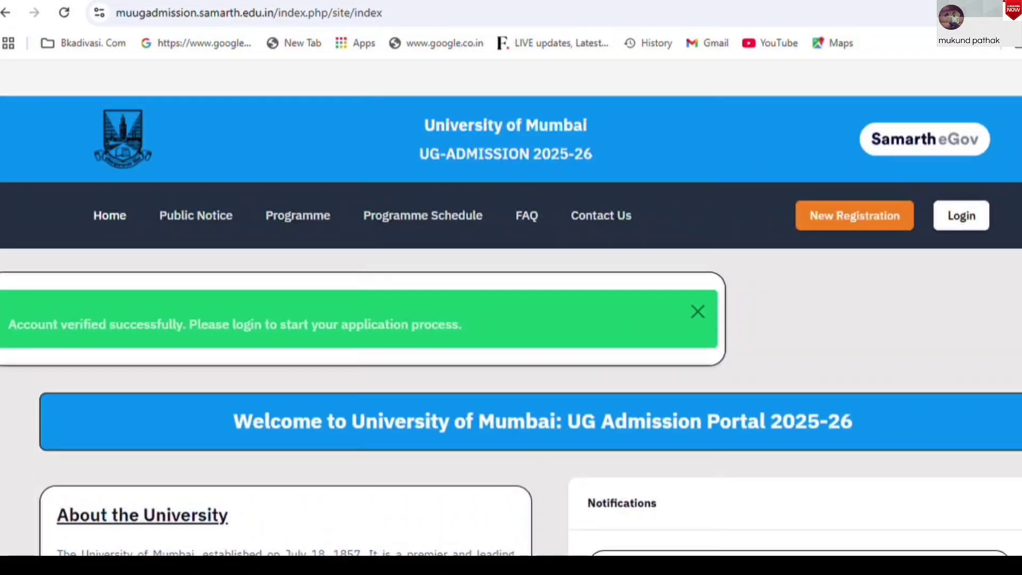
click(974, 226)
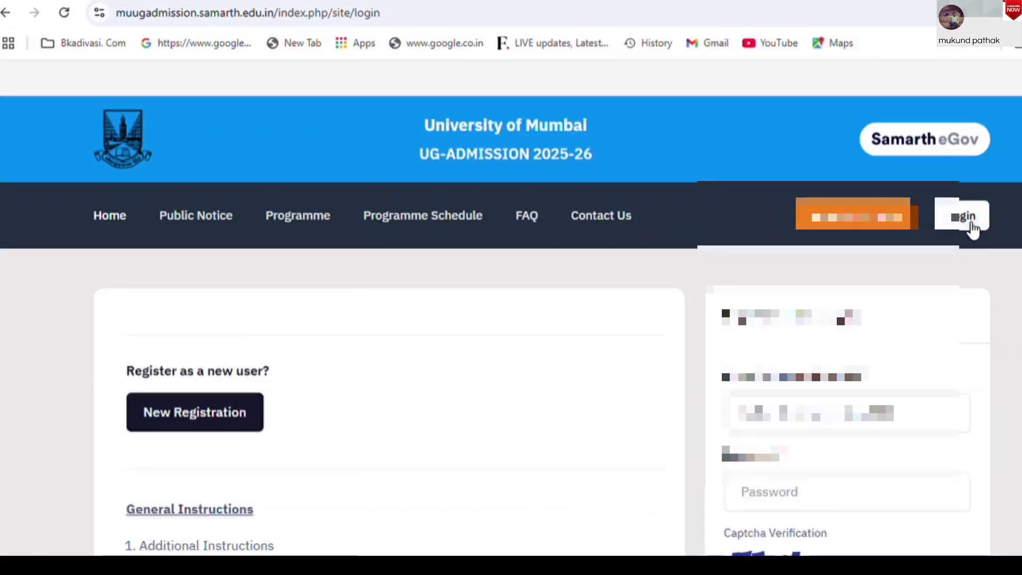
Clear the pre-filled email and password and refill them with the saved login
scroll(973, 227, down, 2)
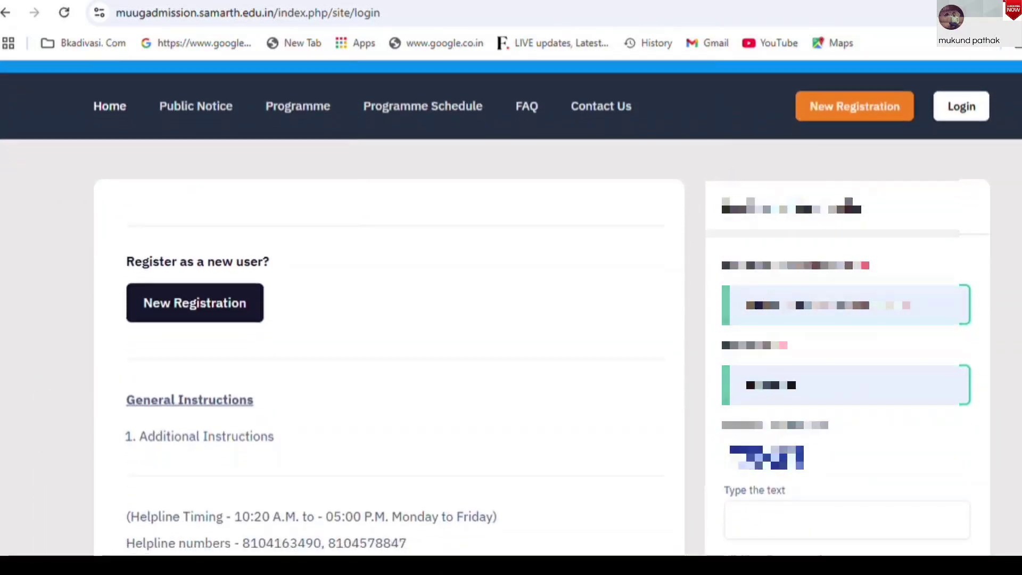
scroll(542, 307, down, 3)
scroll(542, 307, up, 1)
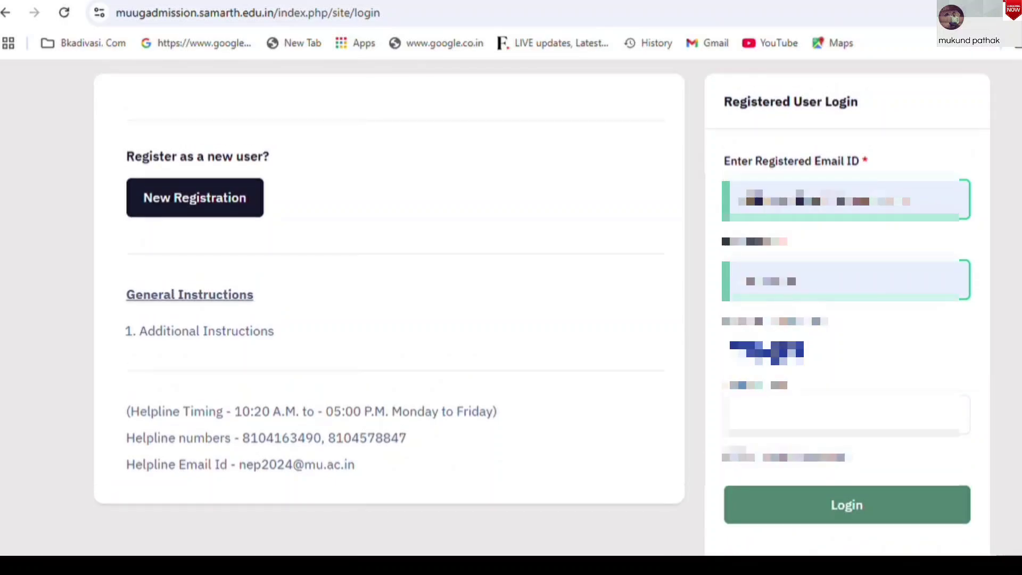
scroll(689, 192, up, 1)
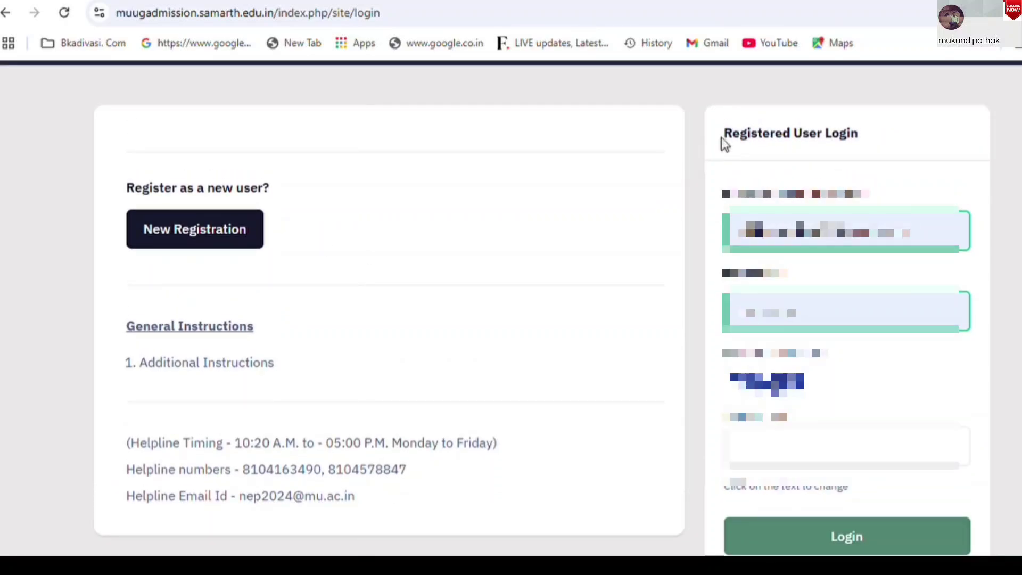
drag(724, 136, 862, 144)
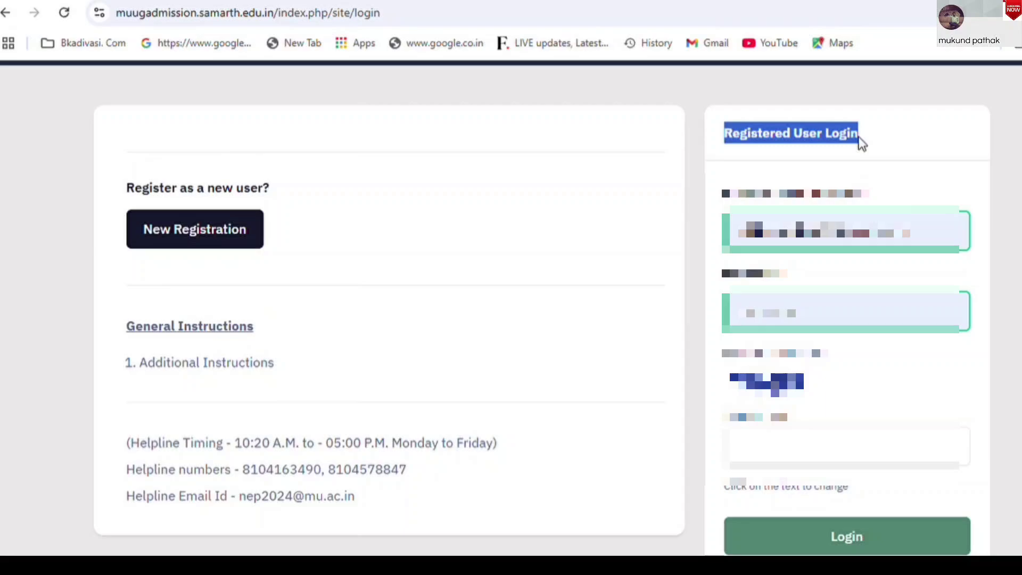
click(846, 233)
key(BackSpace)
key(BackSpace)
key(BackSpace)
key(BackSpace)
key(BackSpace)
key(BackSpace)
key(BackSpace)
key(BackSpace)
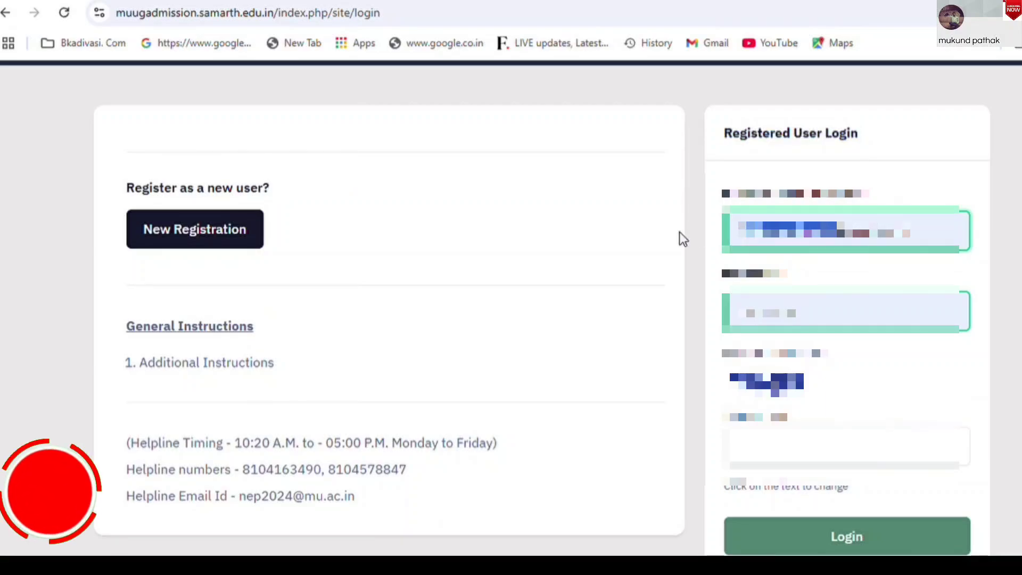
click(847, 313)
key(ctrl+a)
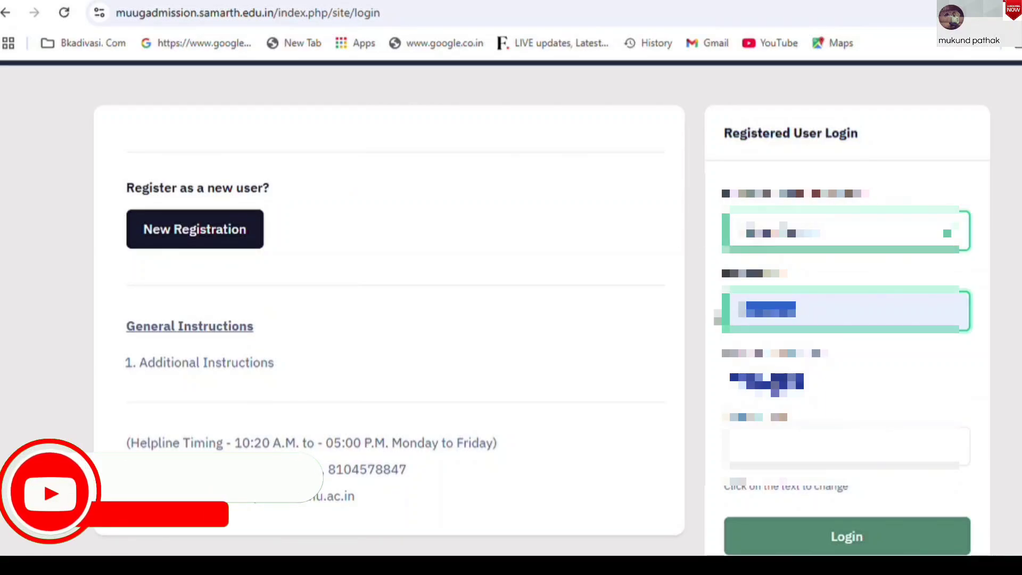
key(BackSpace)
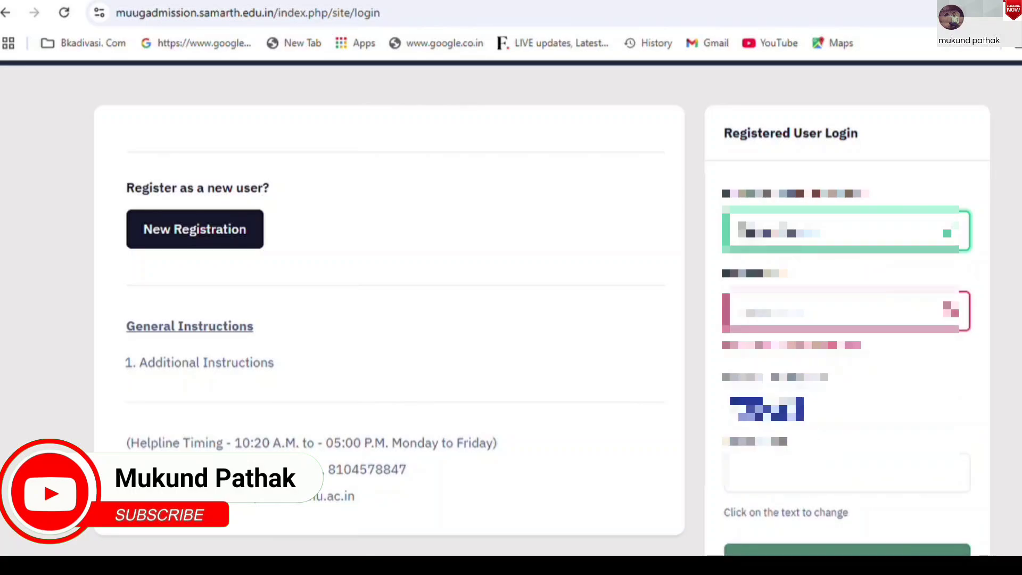
key(Down)
key(Return)
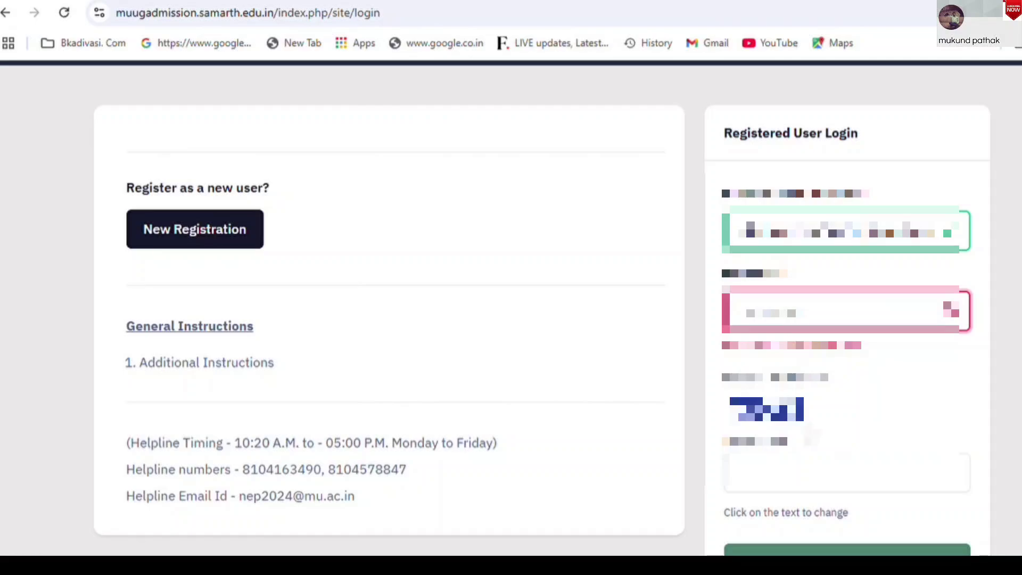
Enter the login captcha text
click(776, 479)
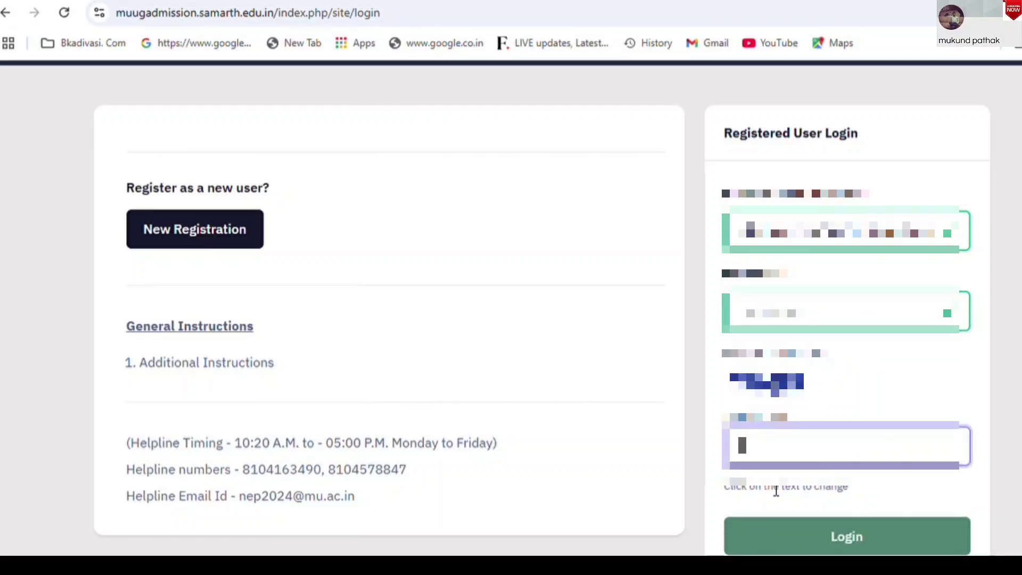
text(abcd)
scroll(511, 307, down, 3)
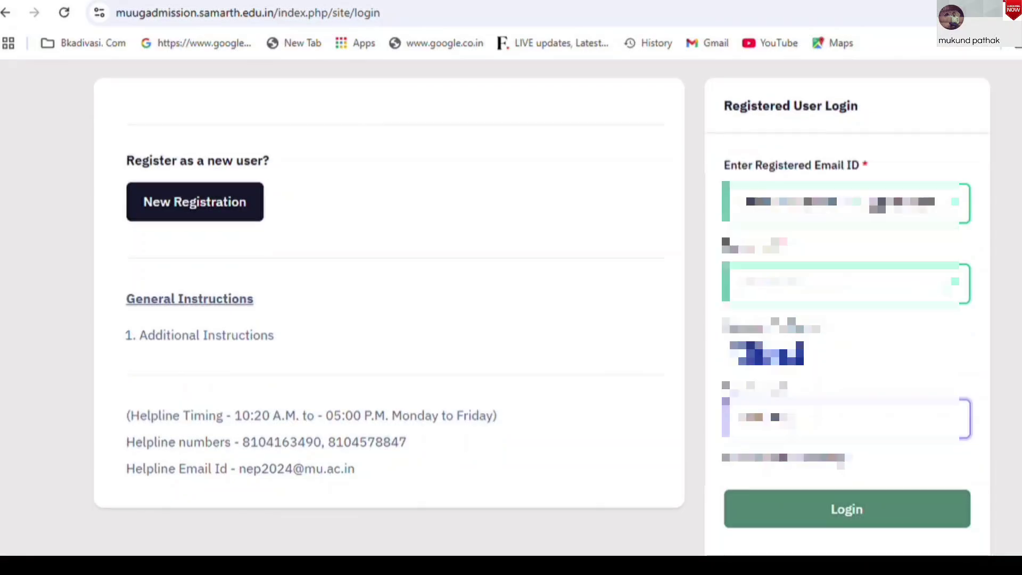
Log in and point out the welcome greeting, application-open message and registration number
click(882, 458)
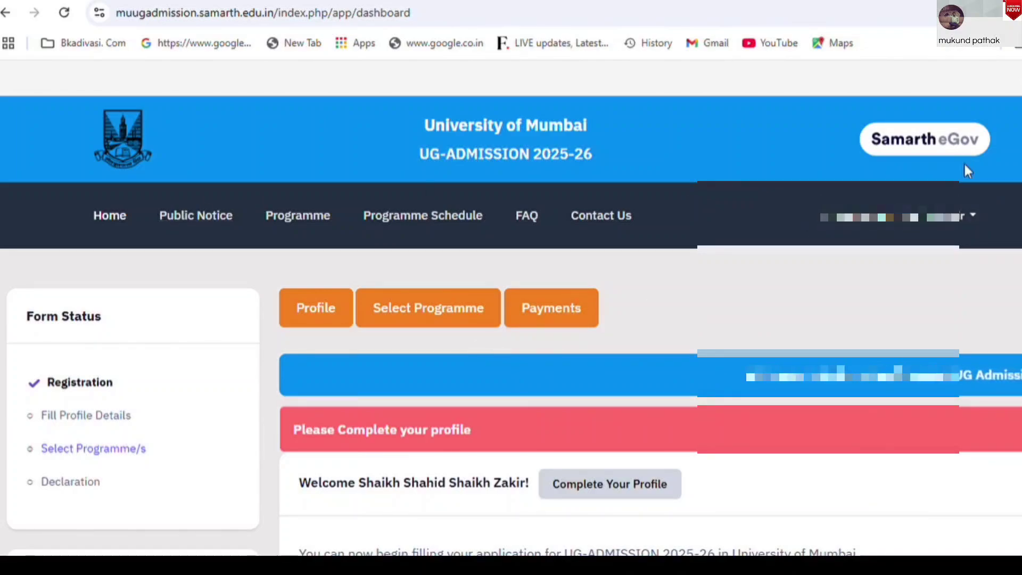
scroll(511, 319, down, 4)
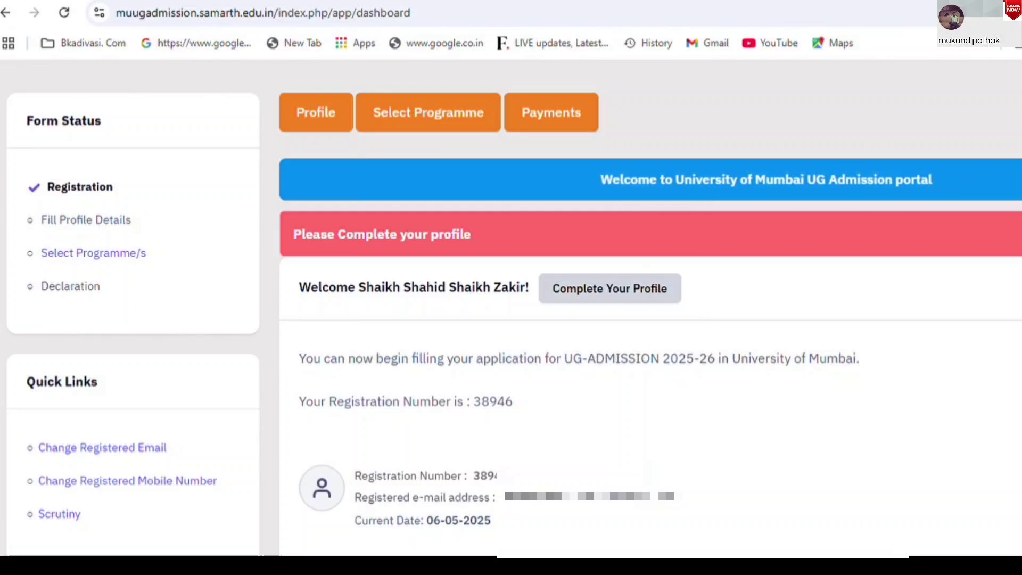
scroll(514, 316, down, 1)
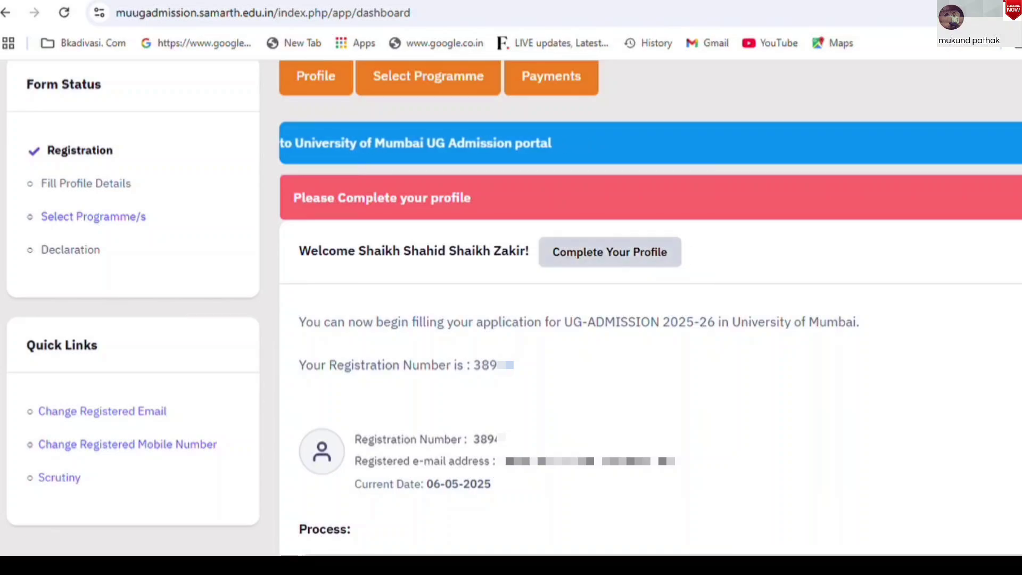
scroll(514, 307, down, 3)
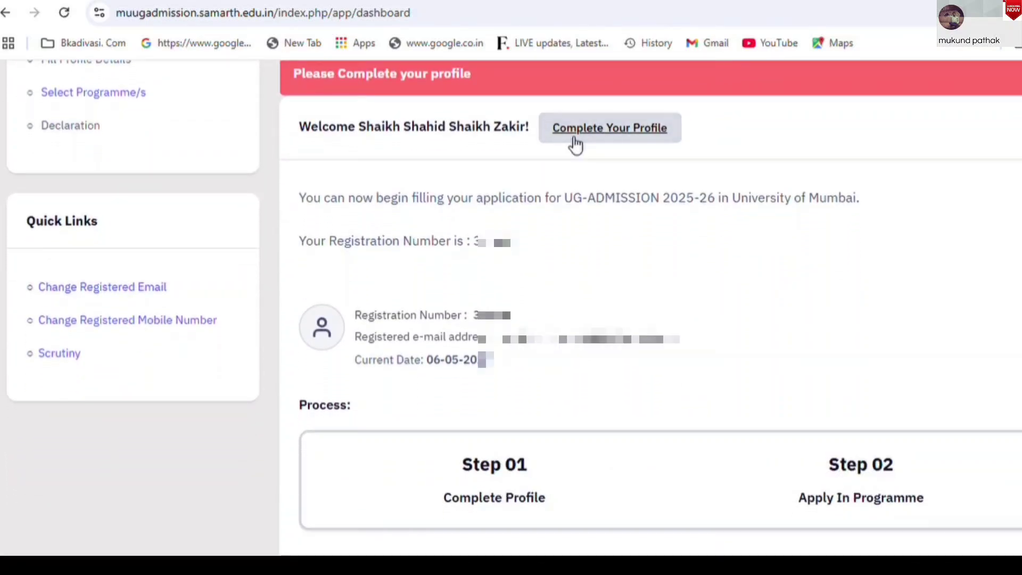
drag(300, 137, 524, 122)
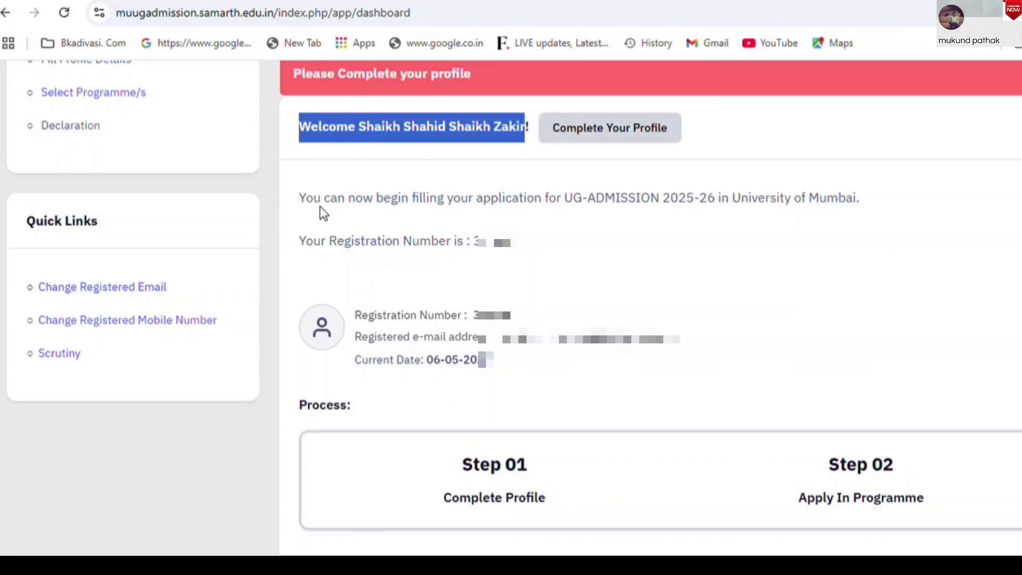
drag(299, 203, 864, 199)
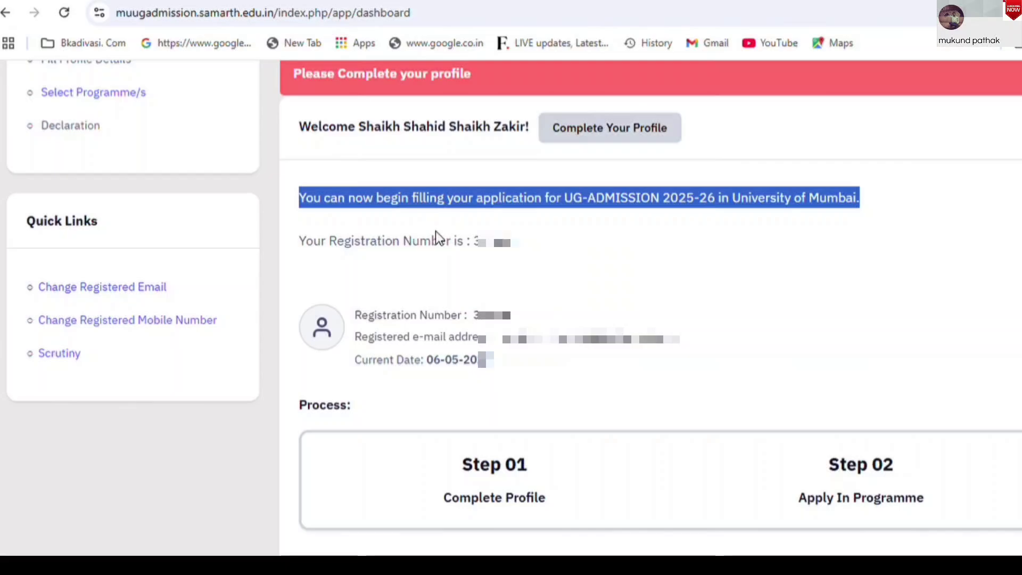
drag(435, 231, 601, 292)
click(615, 290)
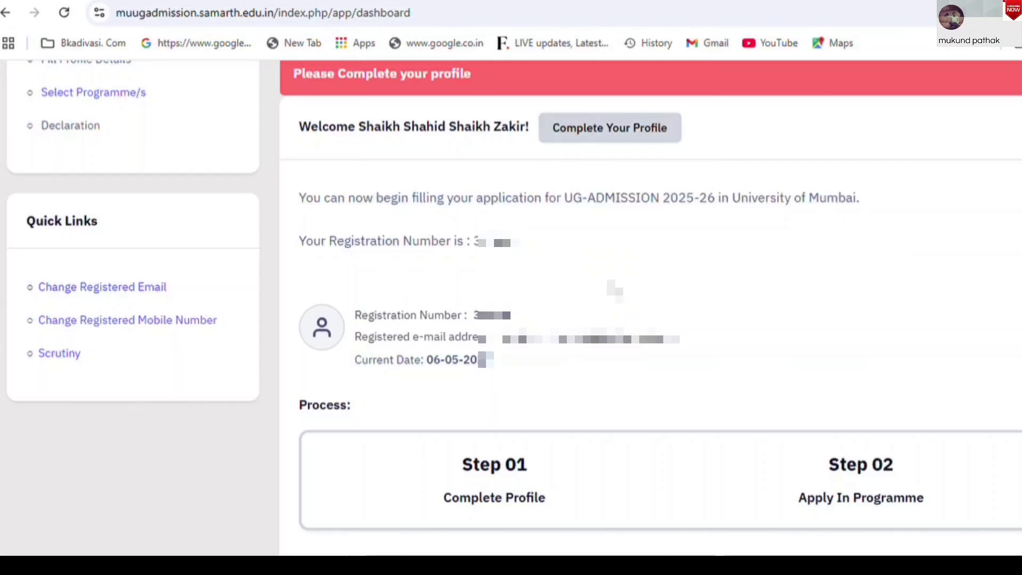
Point out the Process steps: Complete Profile and Apply In Programme
scroll(379, 381, down, 3)
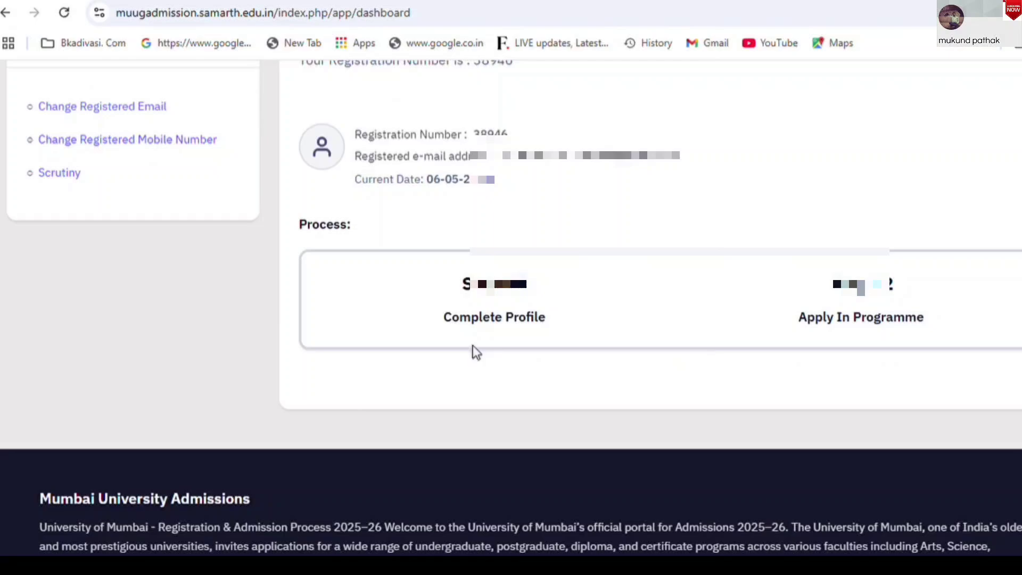
drag(391, 269, 409, 251)
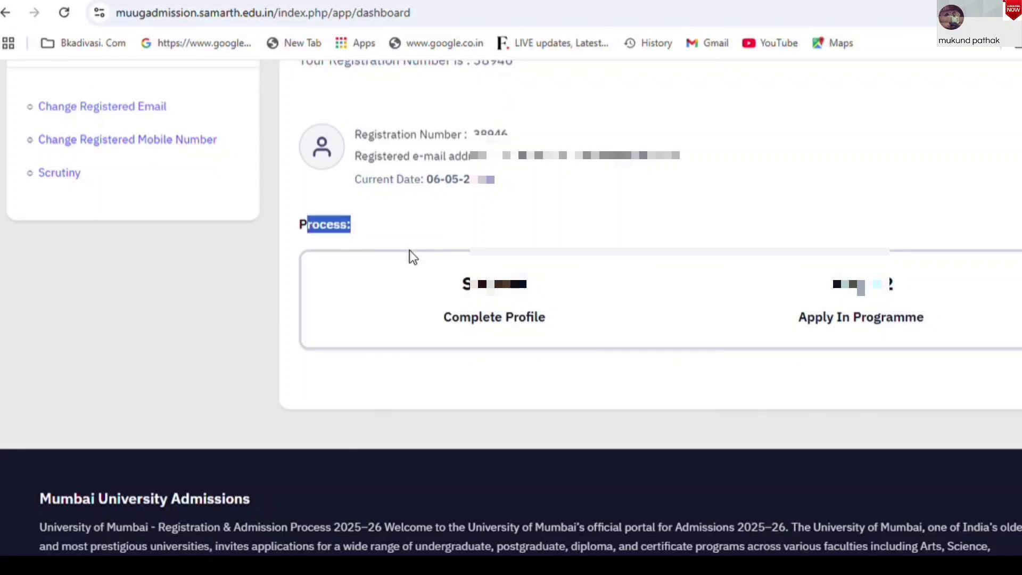
drag(441, 319, 574, 325)
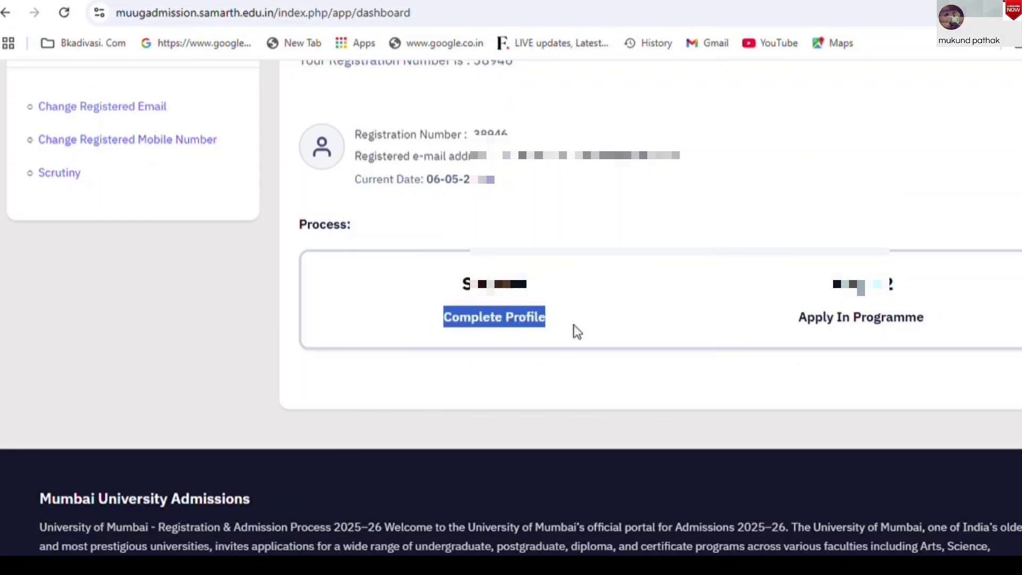
drag(796, 322, 931, 325)
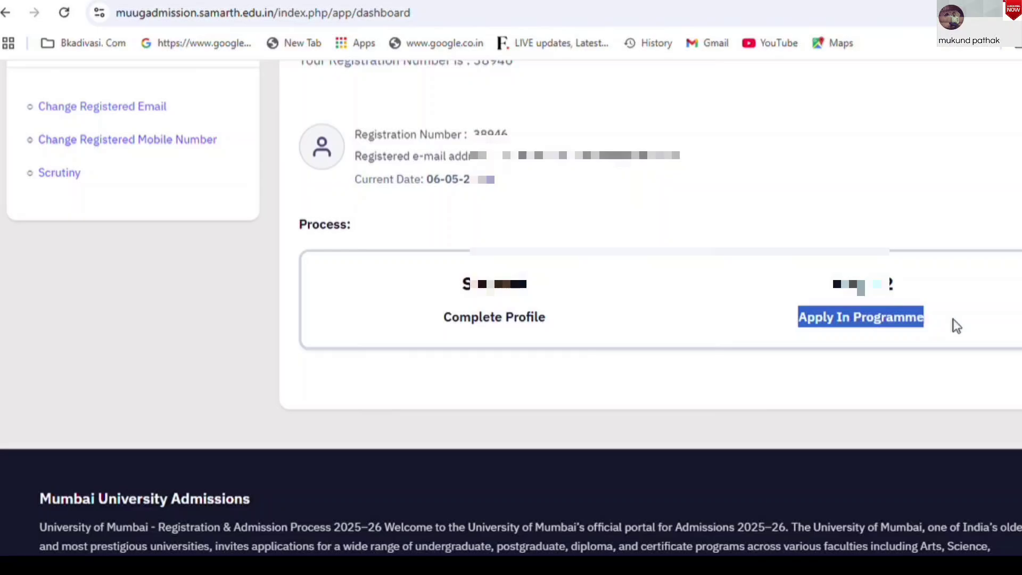
scroll(511, 309, up, 10)
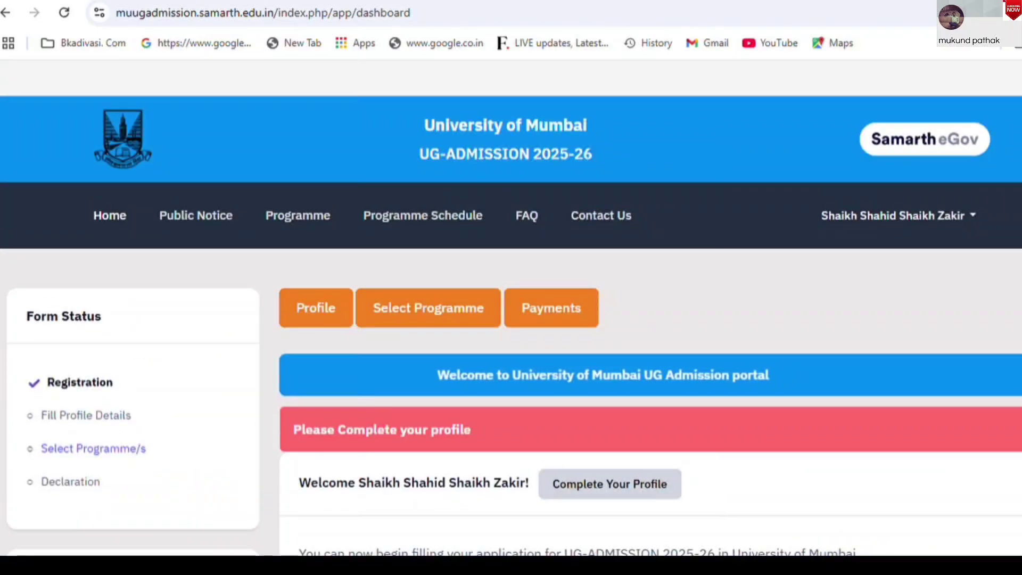
scroll(511, 308, down, 1)
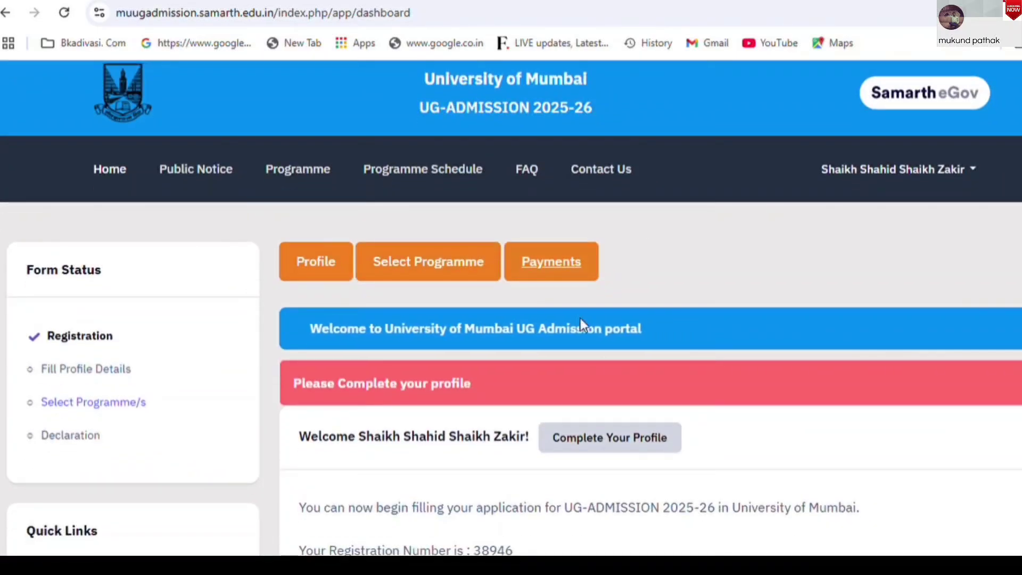
Open the Complete Your Profile form and scroll to Personal Details
click(588, 440)
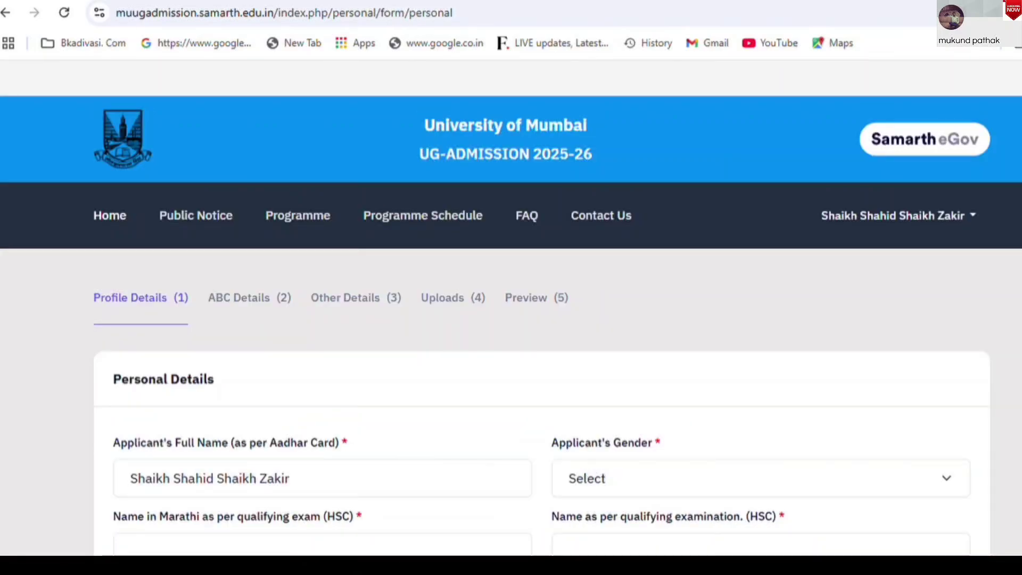
scroll(511, 319, down, 2)
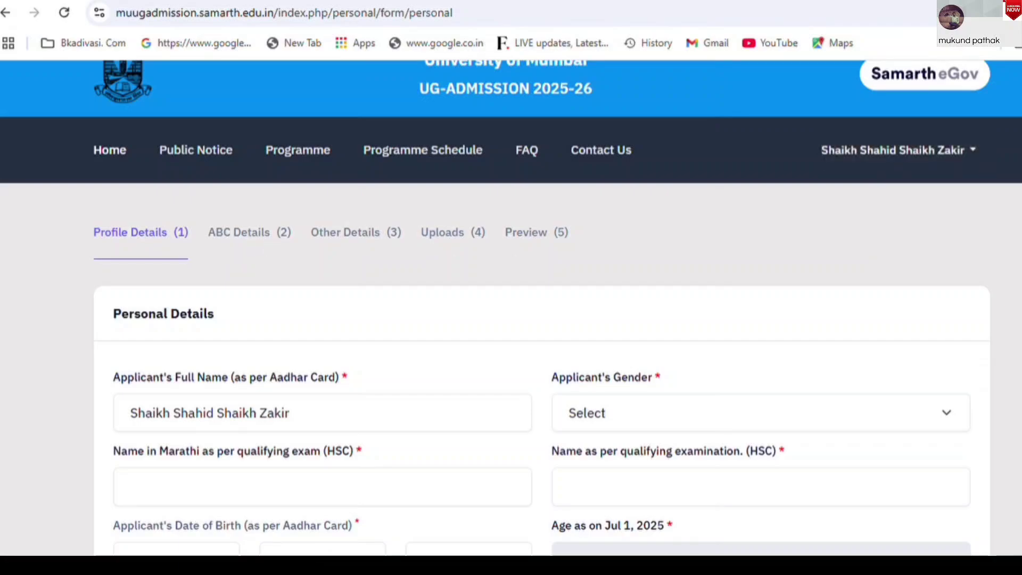
scroll(511, 320, down, 2)
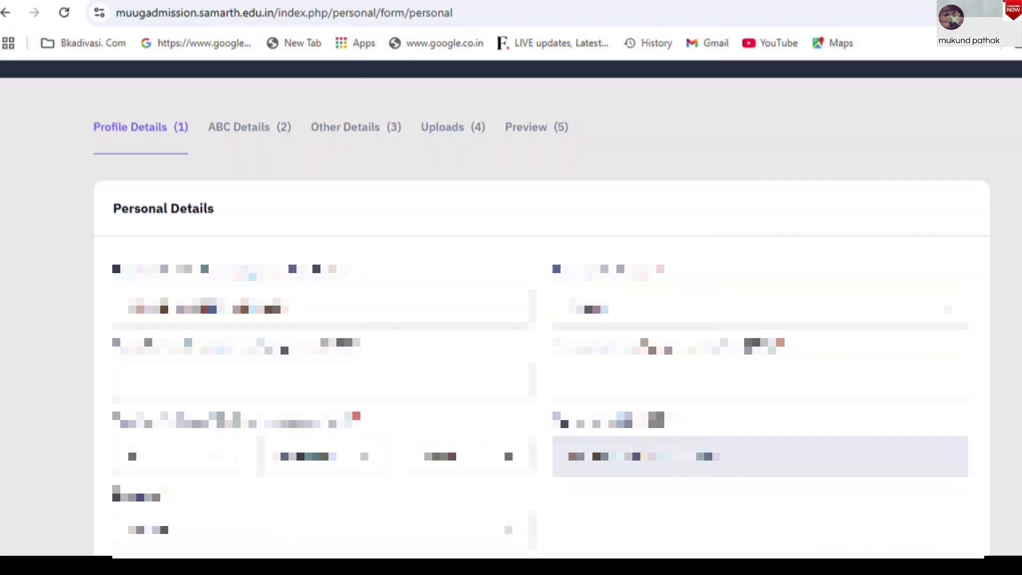
scroll(654, 405, down, 2)
scroll(511, 319, down, 1)
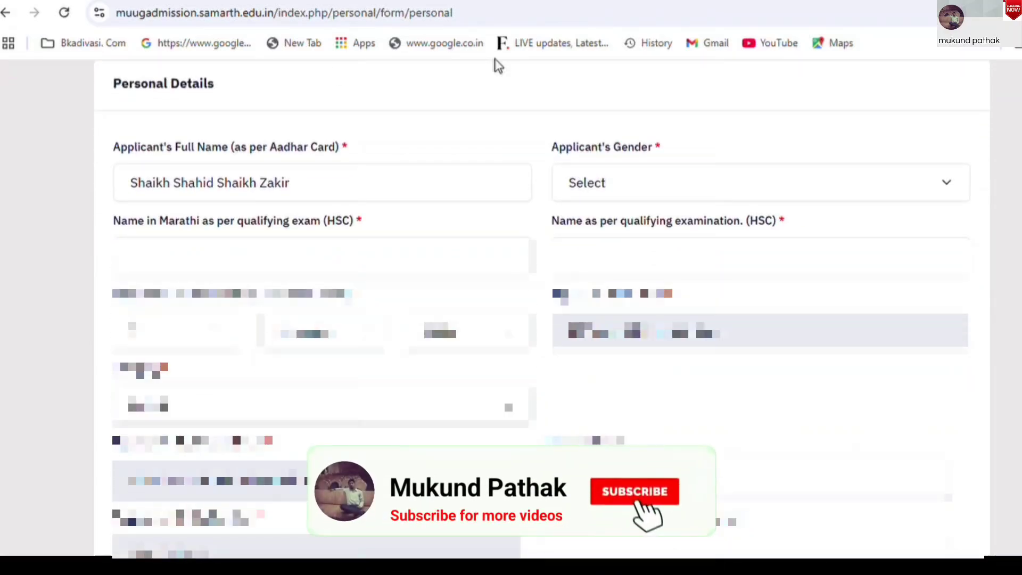
Set Applicant's Gender to Male, noting the full name and Marathi name requirements
drag(117, 155, 340, 152)
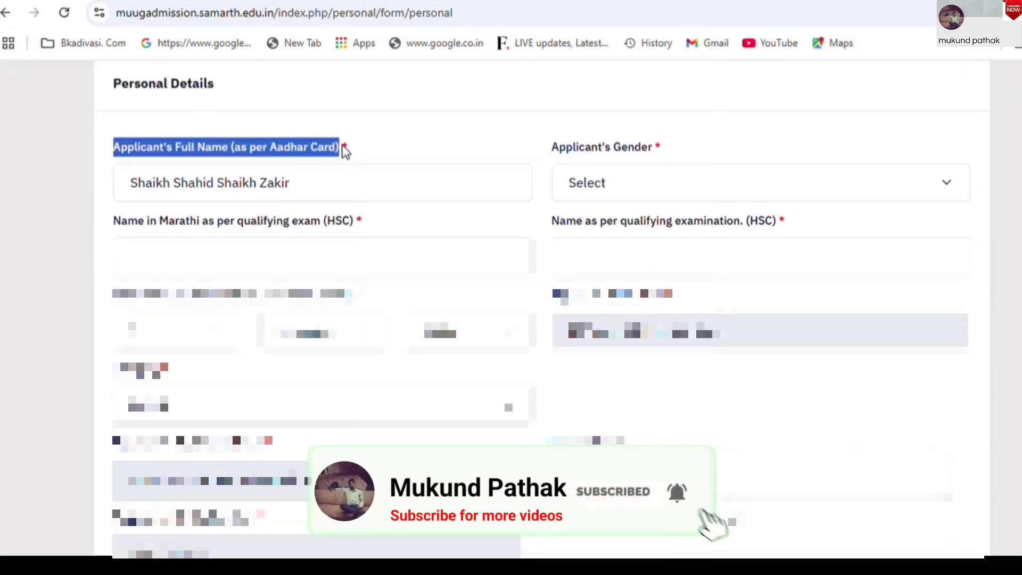
drag(553, 154, 678, 151)
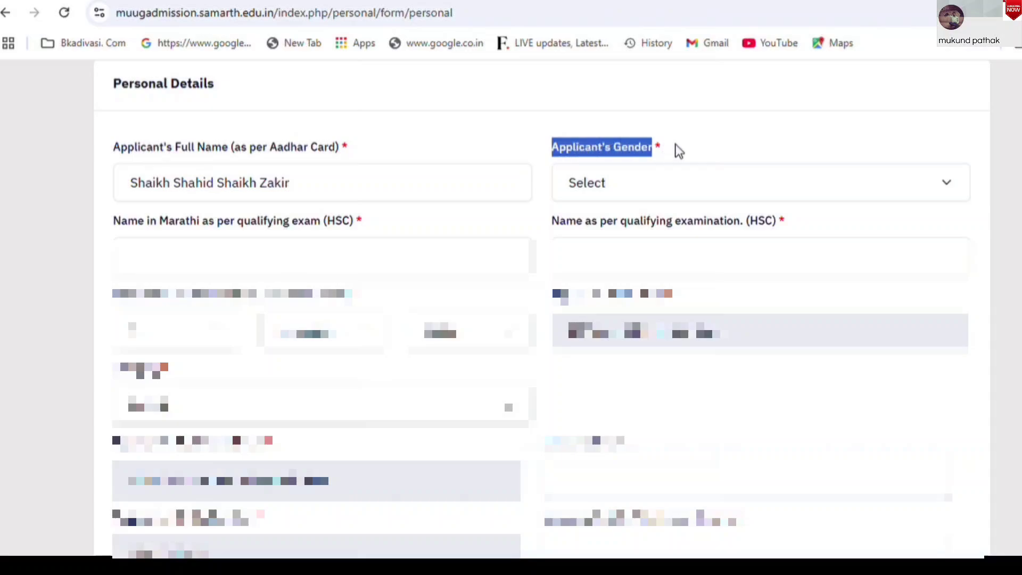
click(609, 232)
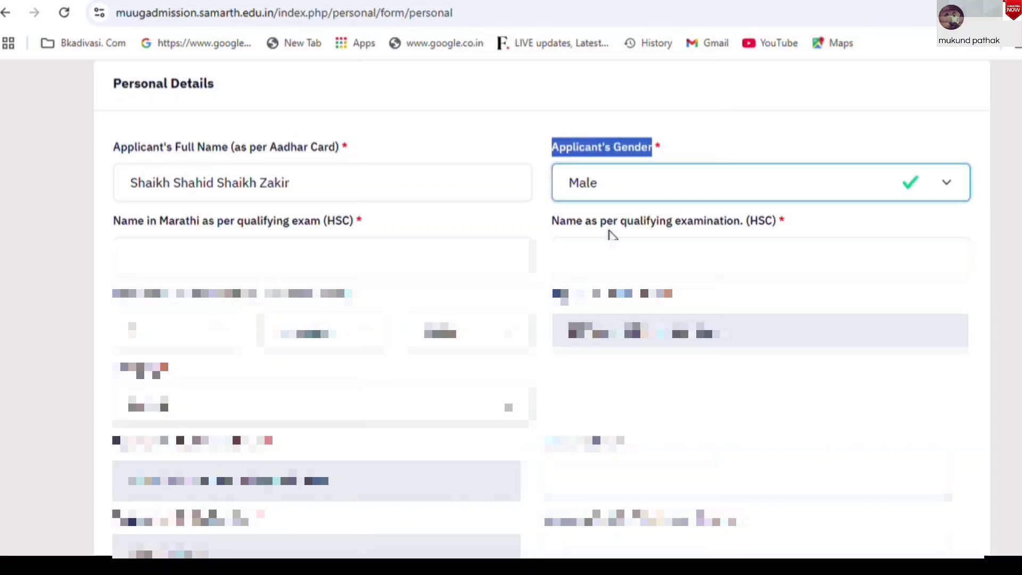
drag(104, 224, 336, 231)
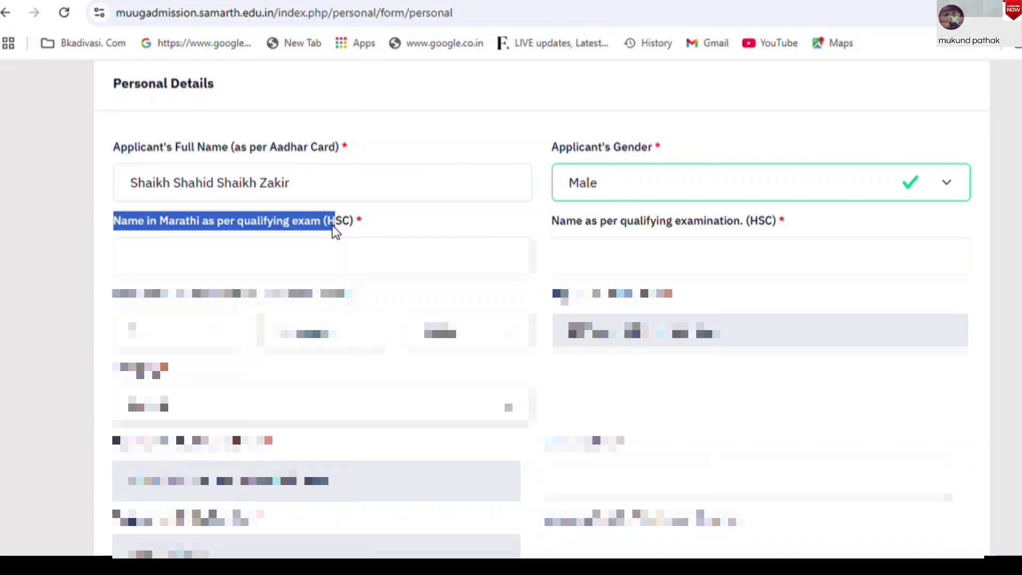
Enter the applicant's name in Marathi and the name as per the HSC exam, then validate
click(301, 253)
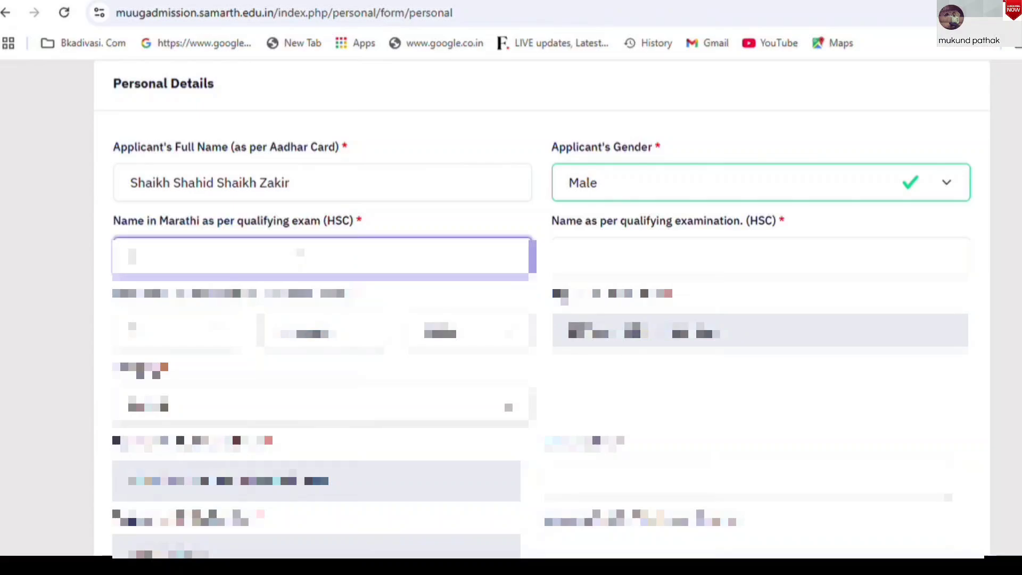
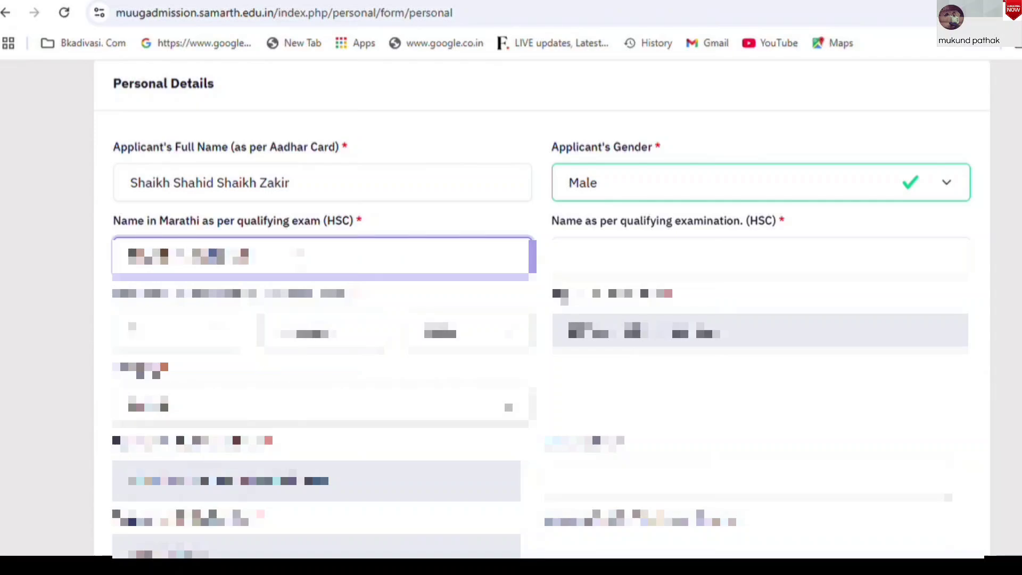
click(652, 272)
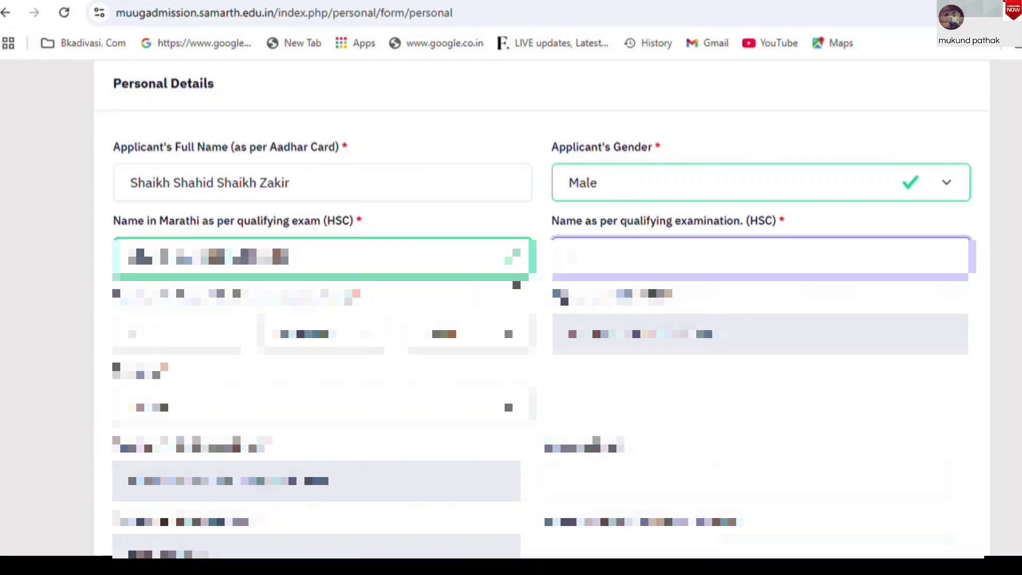
drag(549, 222, 752, 232)
click(585, 257)
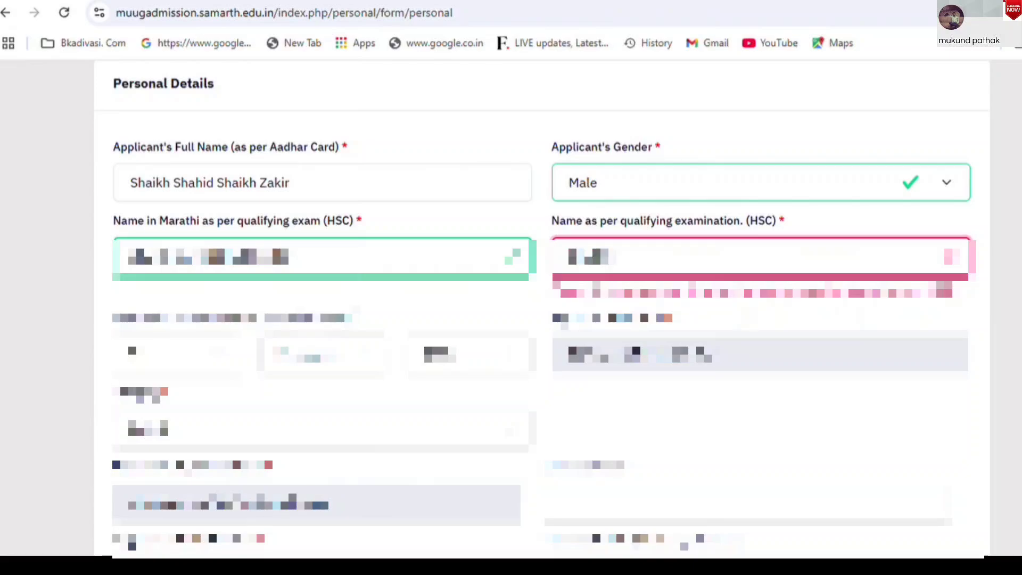
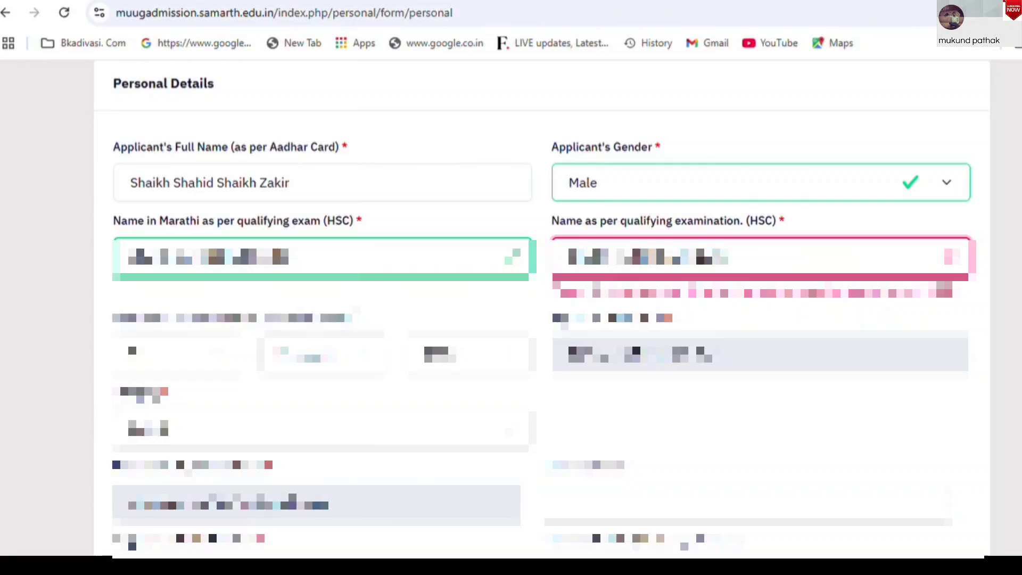
click(740, 428)
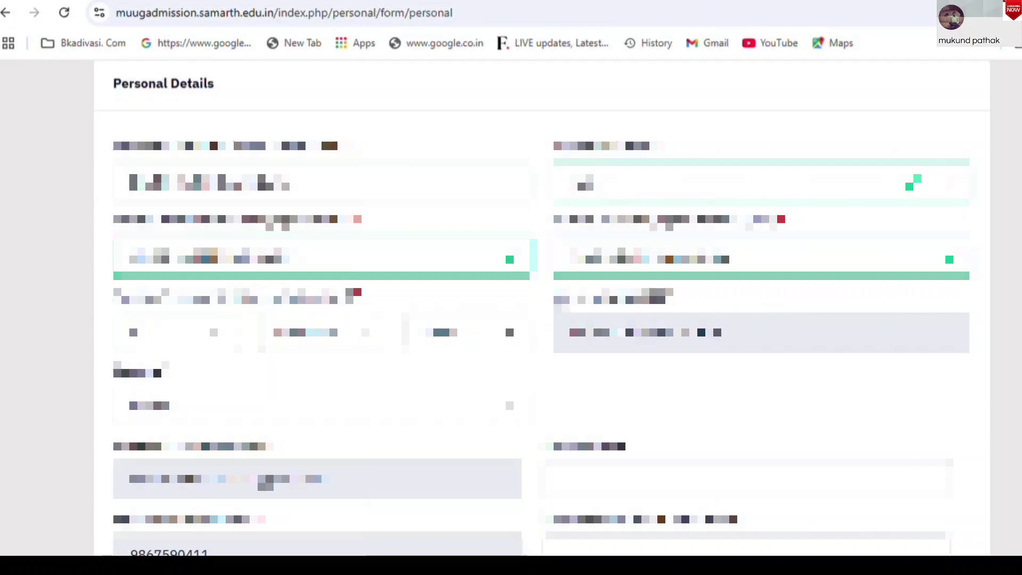
Fill the field below Date of Birth and the field beside it
scroll(542, 307, down, 3)
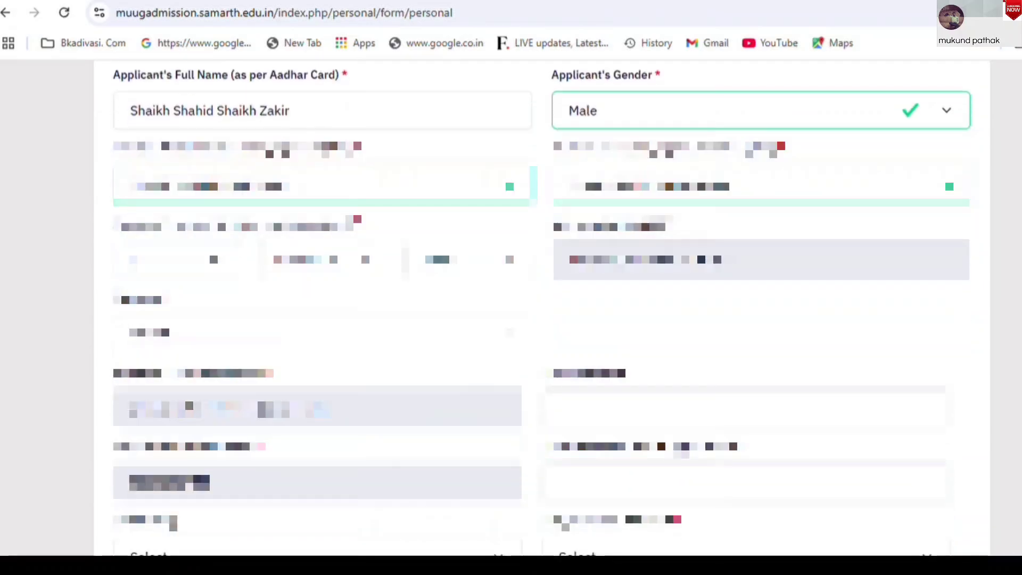
click(198, 216)
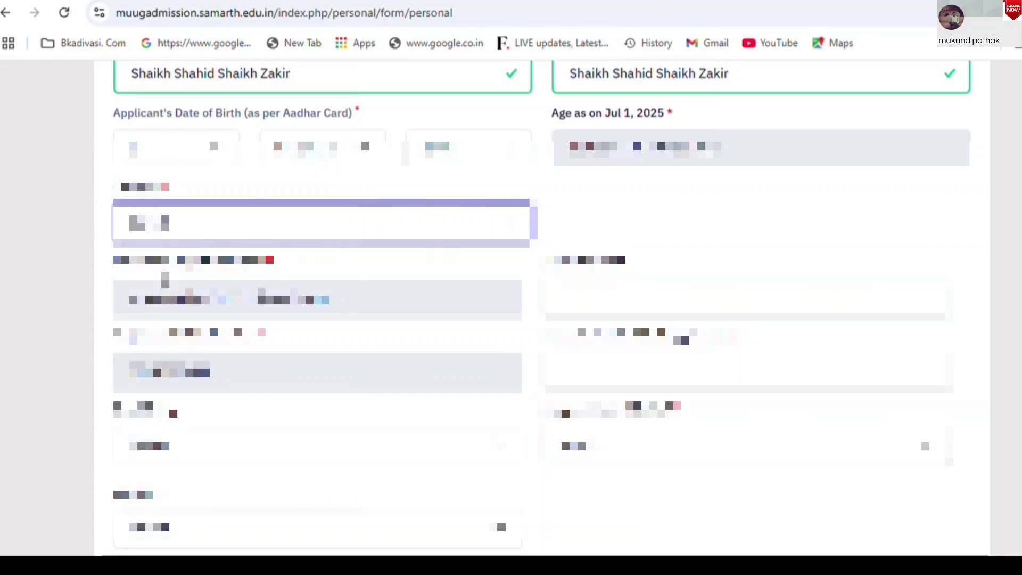
text(a)
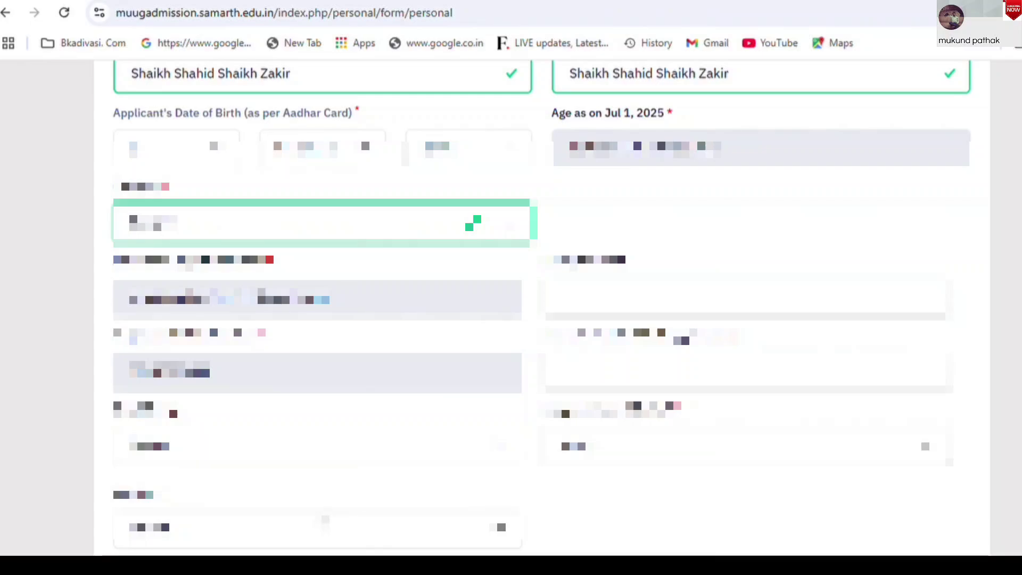
click(737, 223)
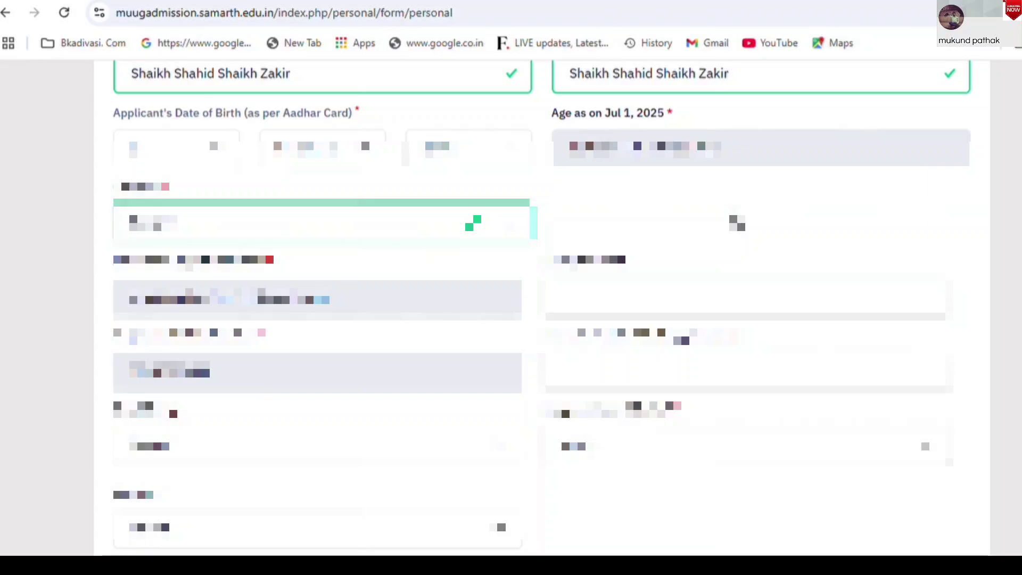
double_click(581, 261)
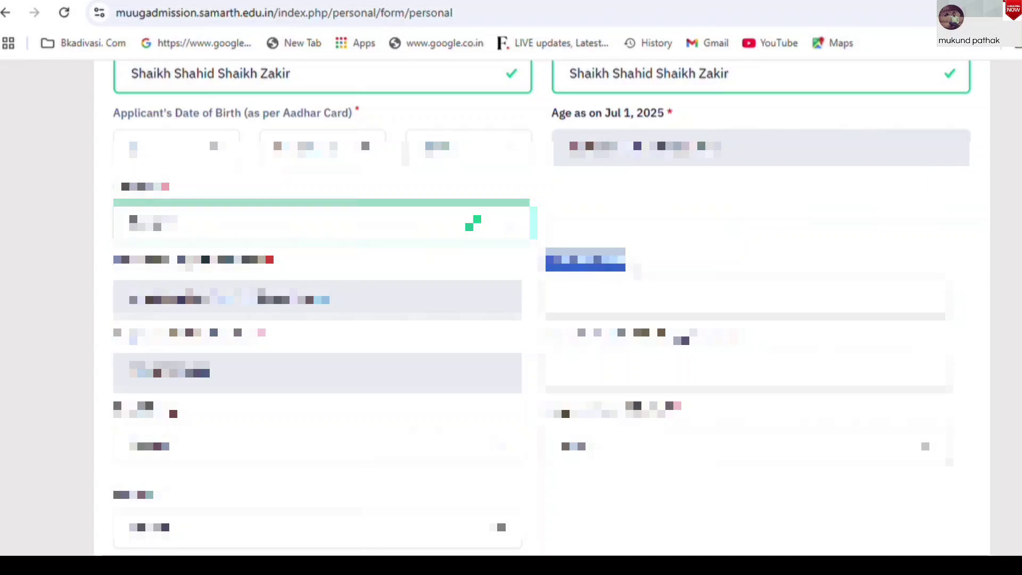
click(605, 296)
click(672, 255)
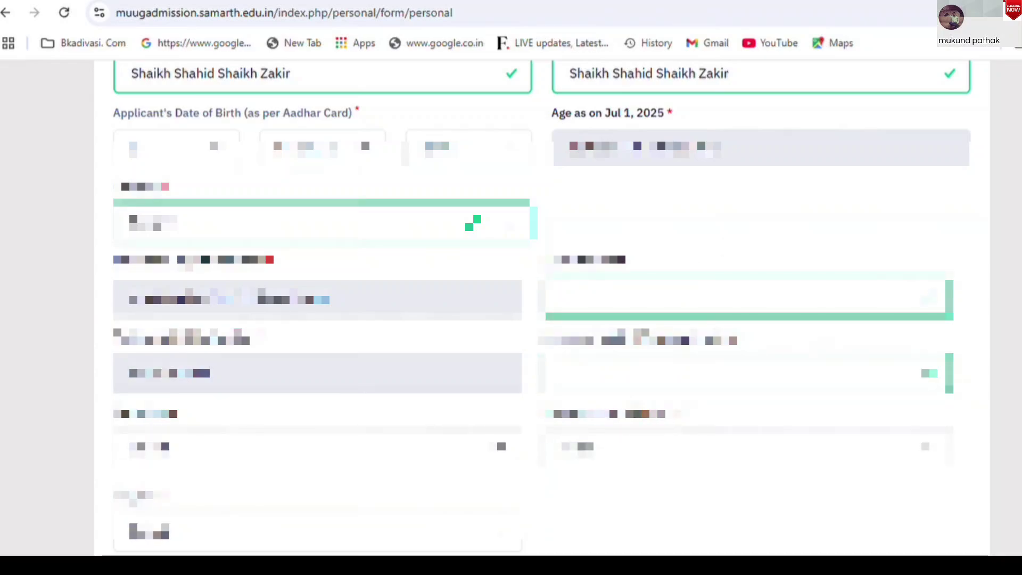
Fill the lower personal fields, setting Category to General, then scroll to Place of Birth Details
scroll(532, 298, down, 2)
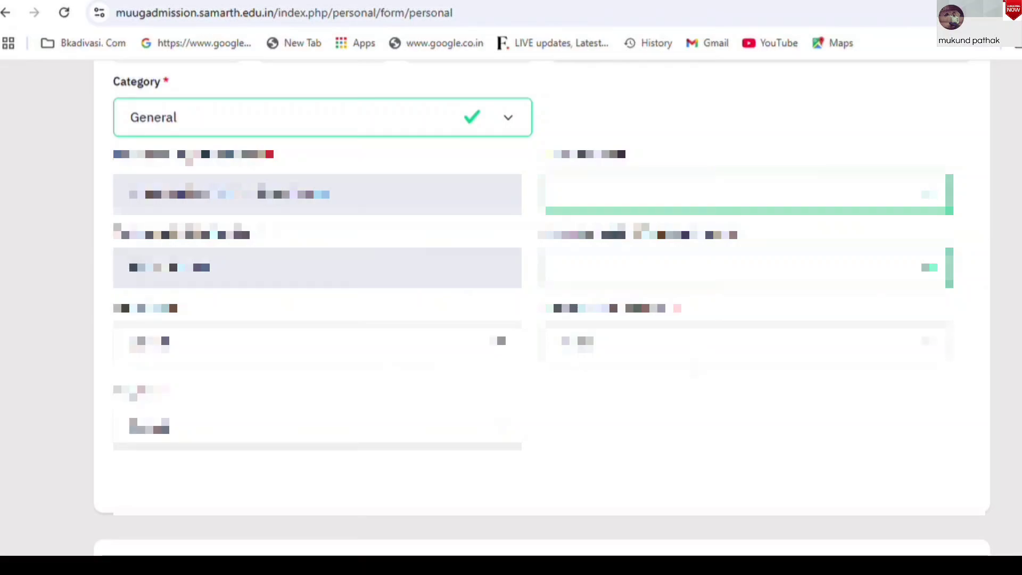
click(269, 353)
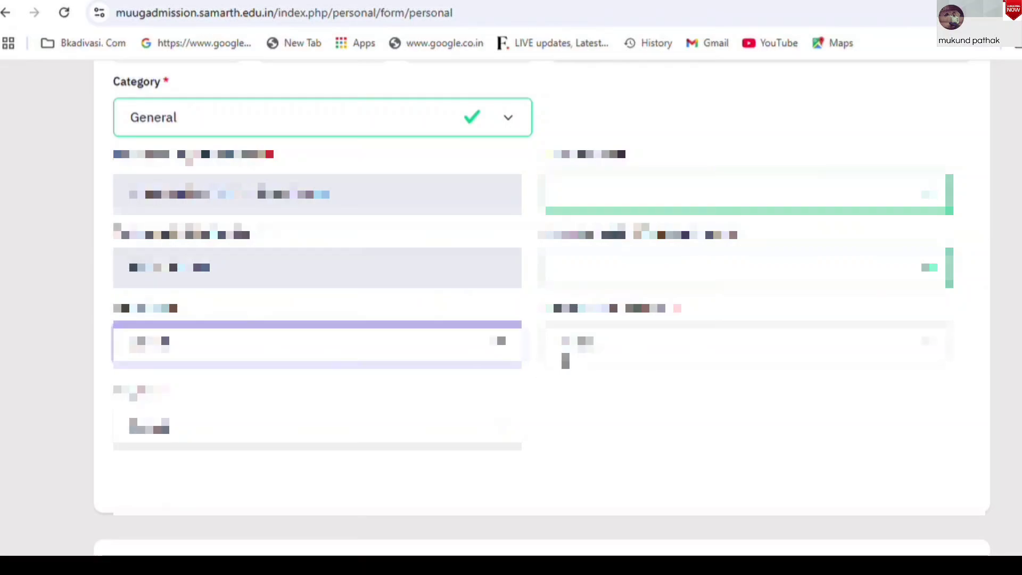
click(677, 358)
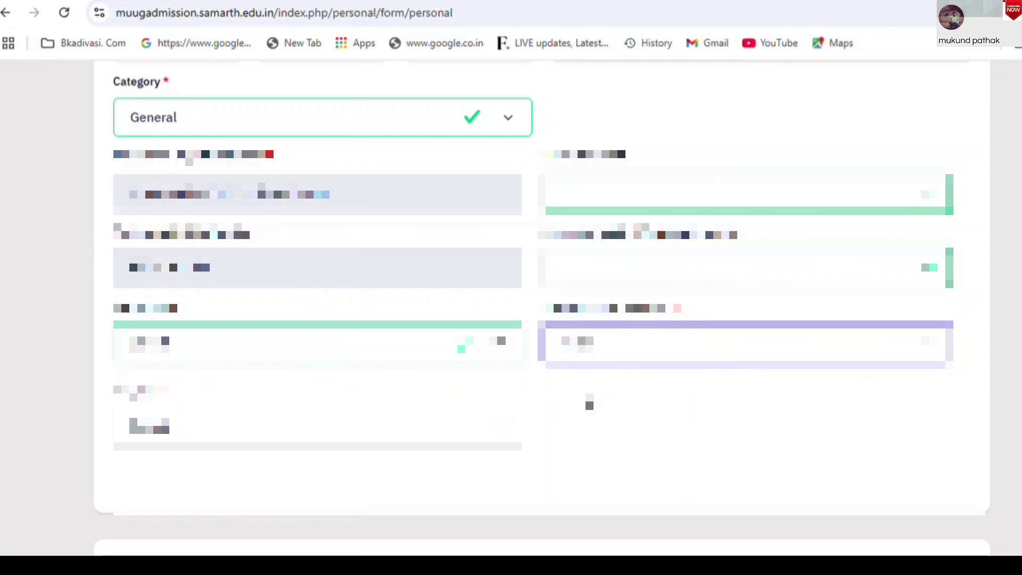
click(553, 408)
click(298, 432)
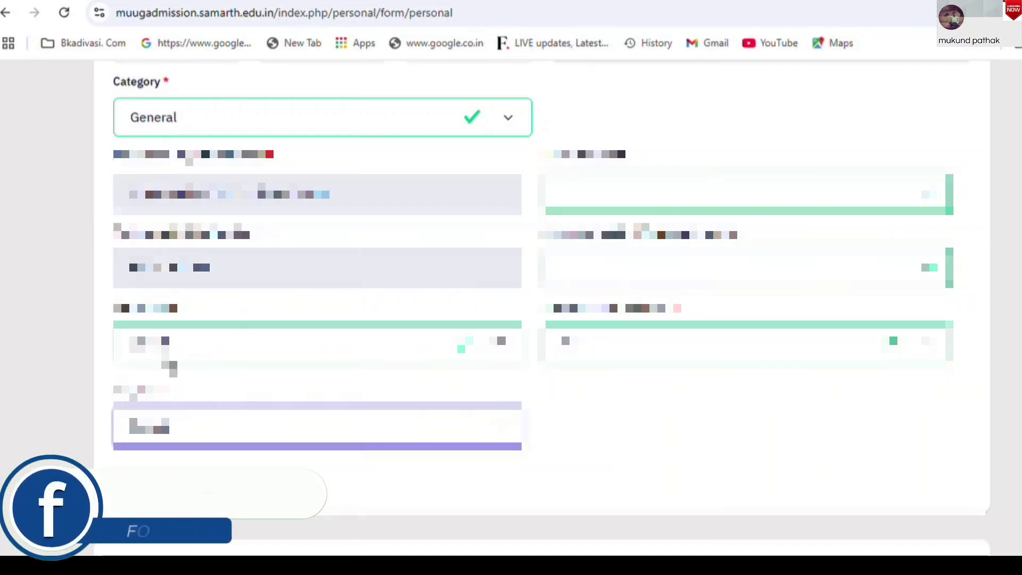
key(Down)
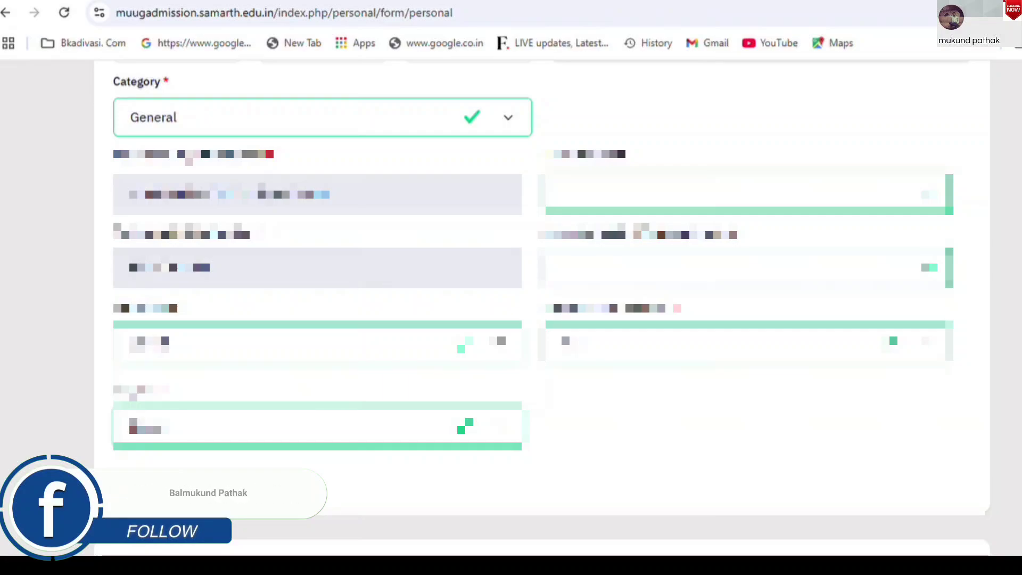
scroll(511, 312, down, 6)
scroll(511, 311, down, 2)
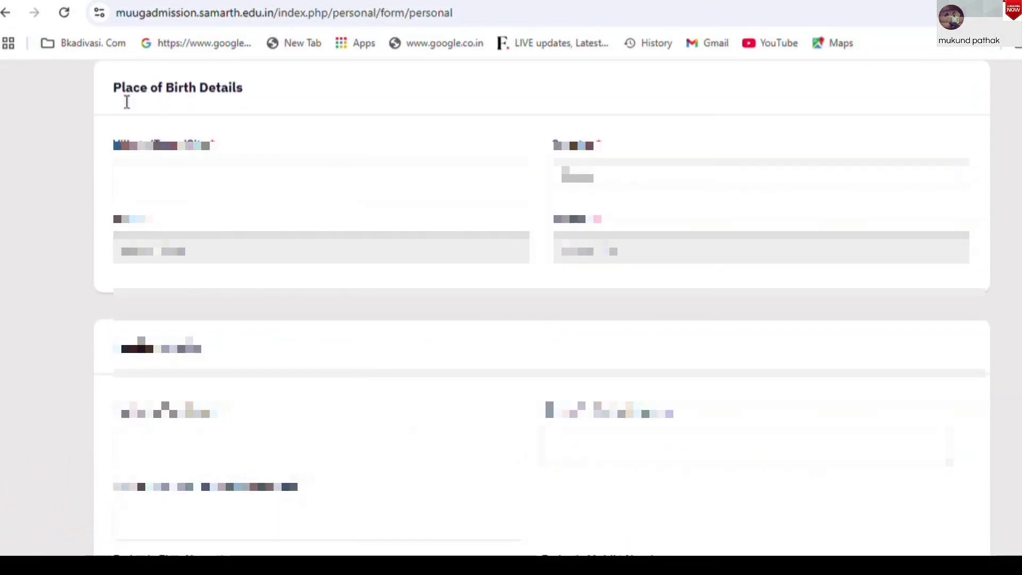
Type 'aabcd' in the first place of birth field and choose the second field's option
drag(123, 95, 243, 104)
click(242, 103)
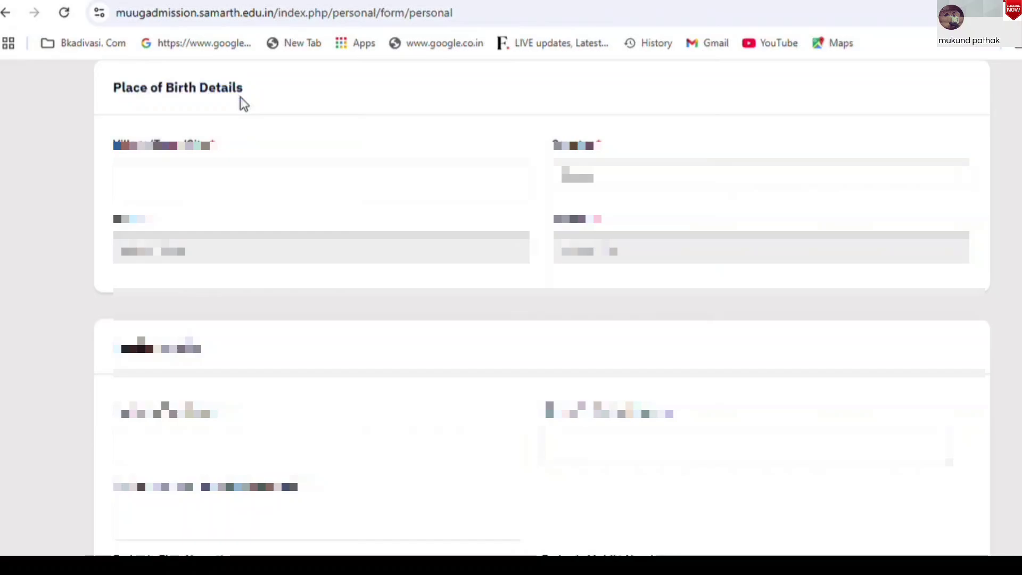
click(333, 194)
text(a)
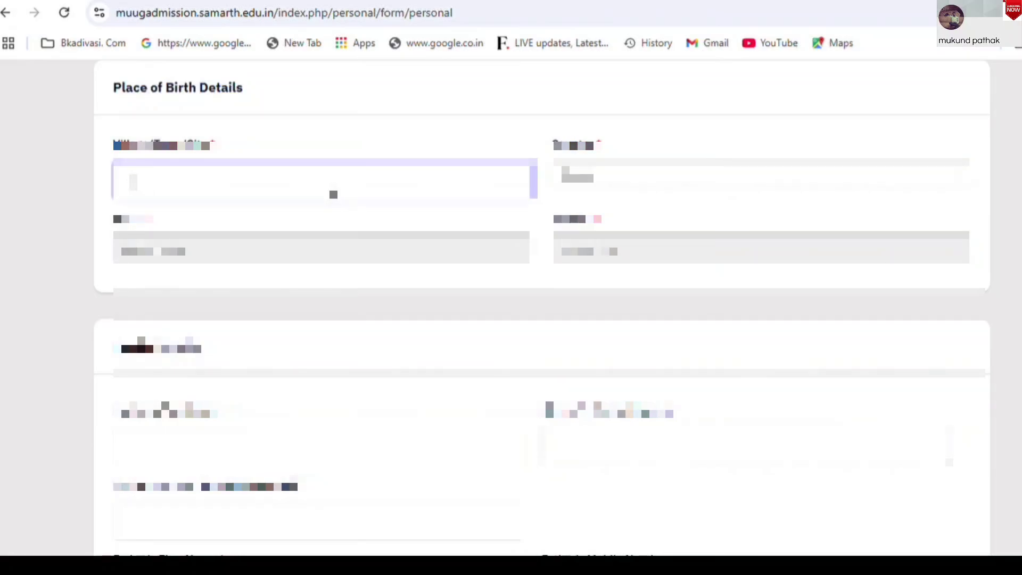
text(abcd)
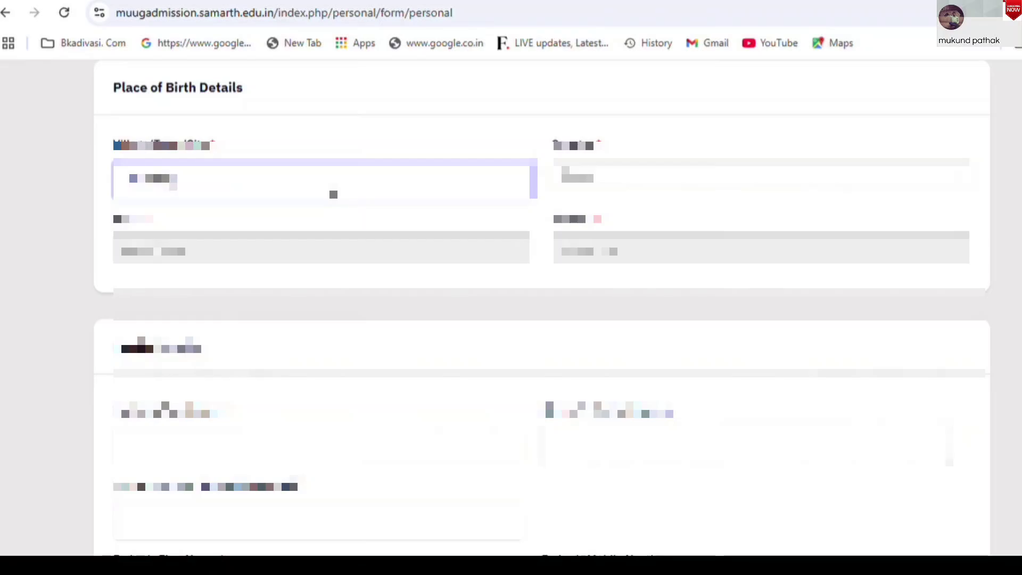
click(761, 178)
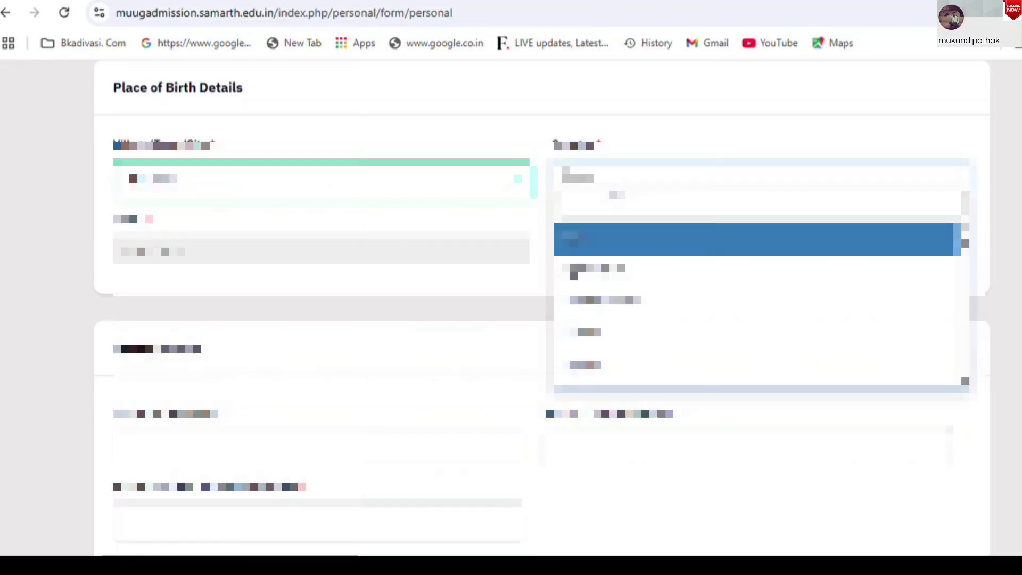
click(615, 239)
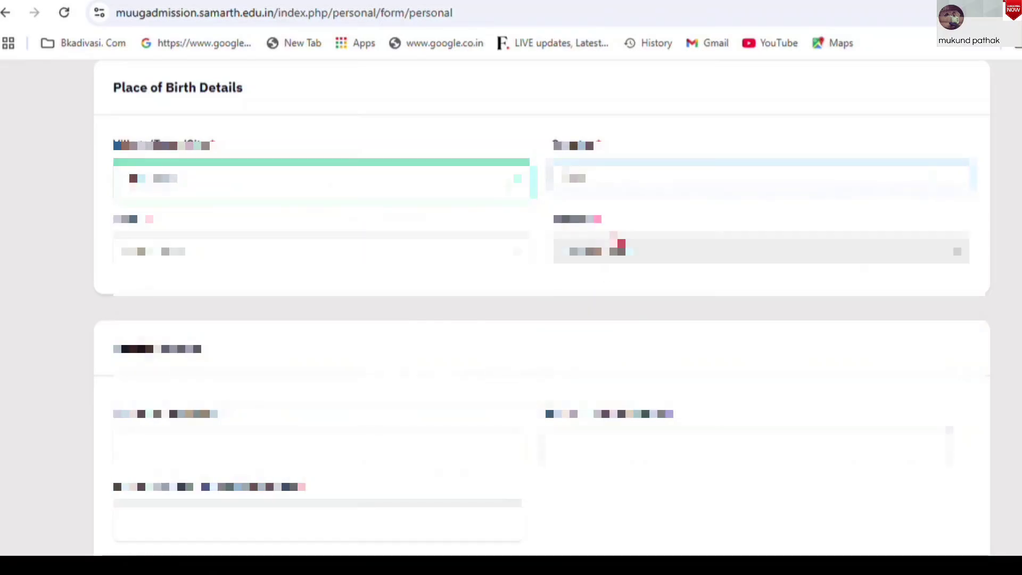
Search 'an' and 'b' to choose the third and fourth place of birth options
click(380, 257)
text(a)
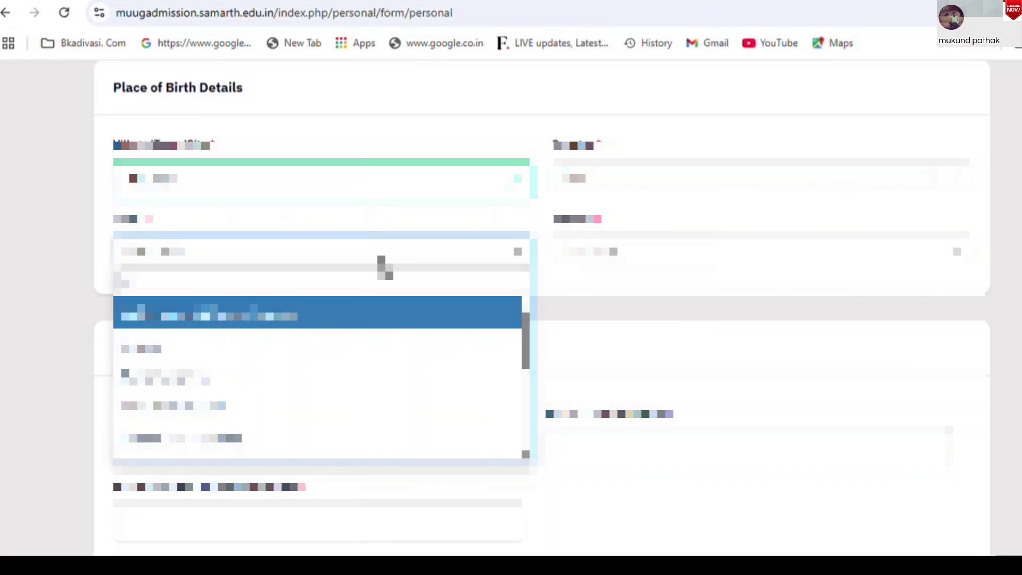
text(n)
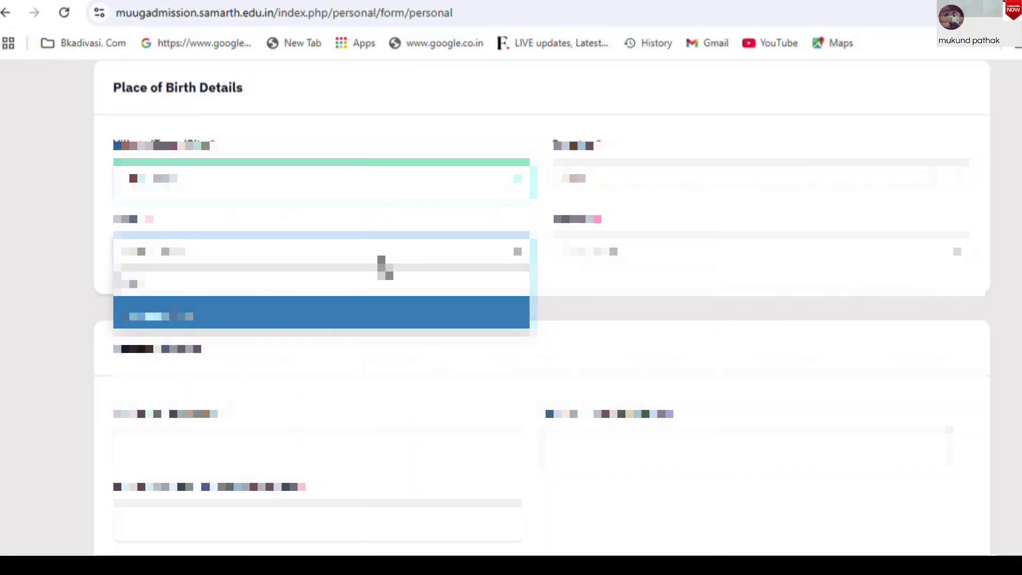
click(325, 322)
click(705, 251)
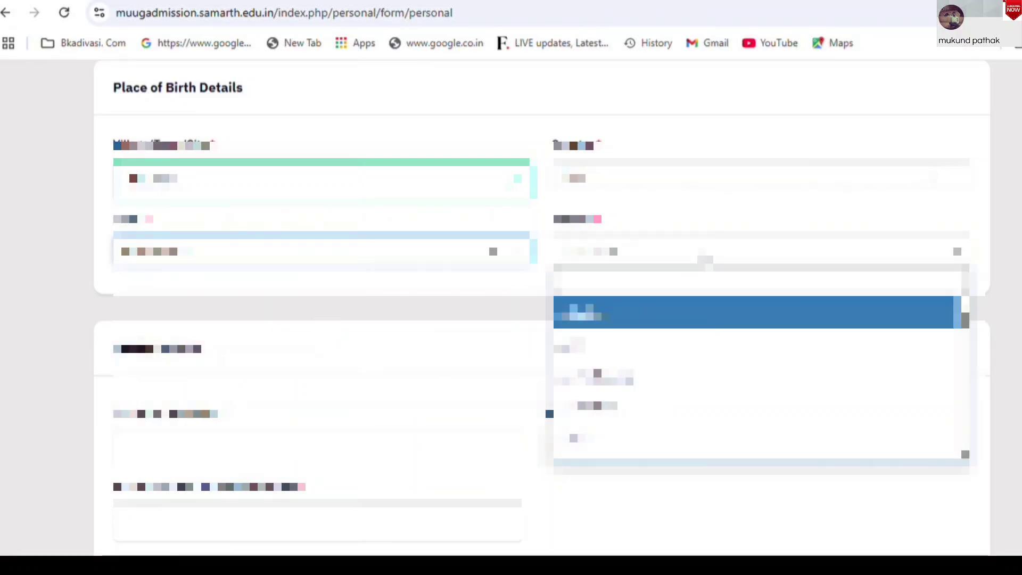
text(a)
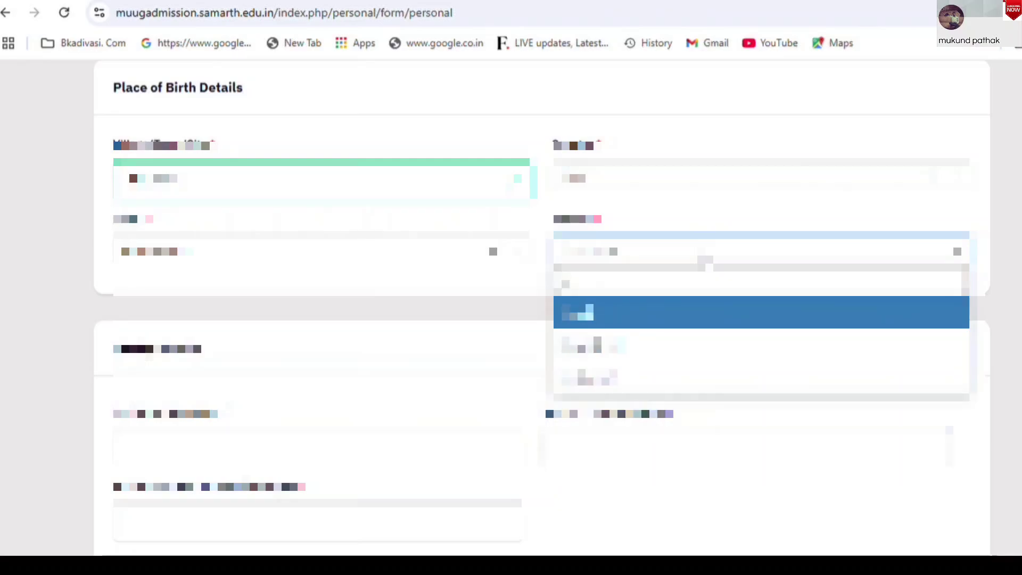
key(BackSpace)
text(b)
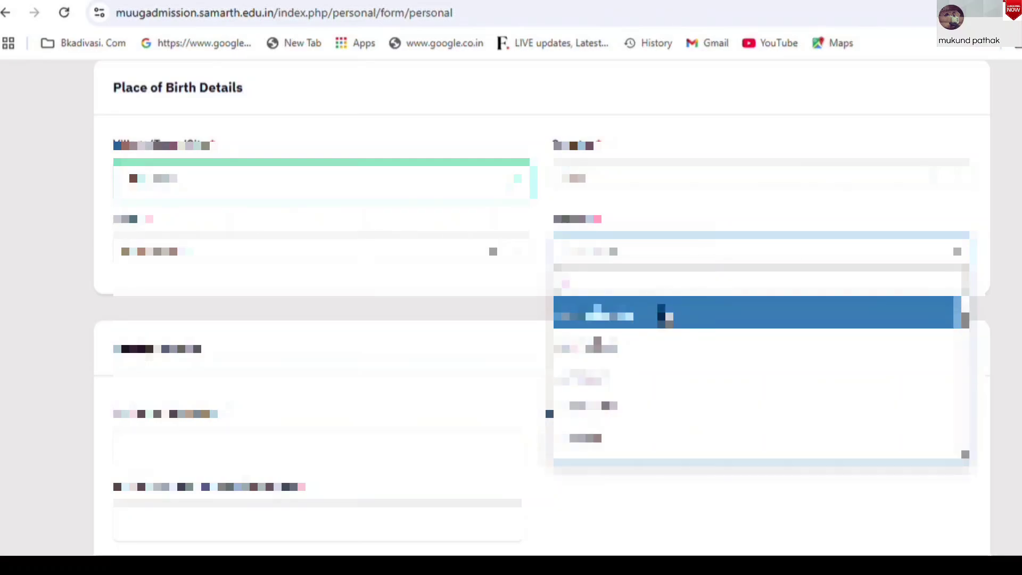
click(662, 313)
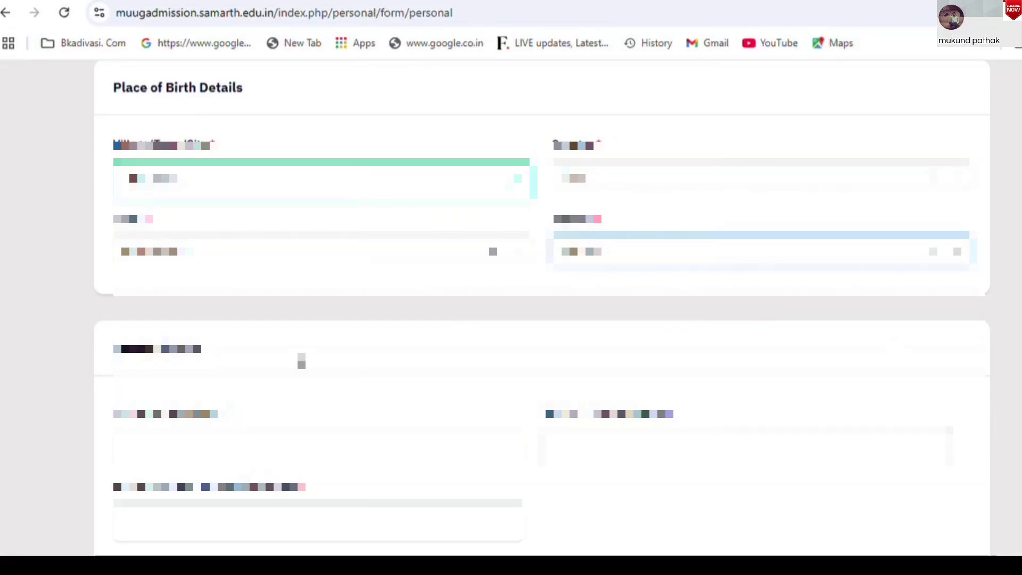
scroll(919, 279, down, 4)
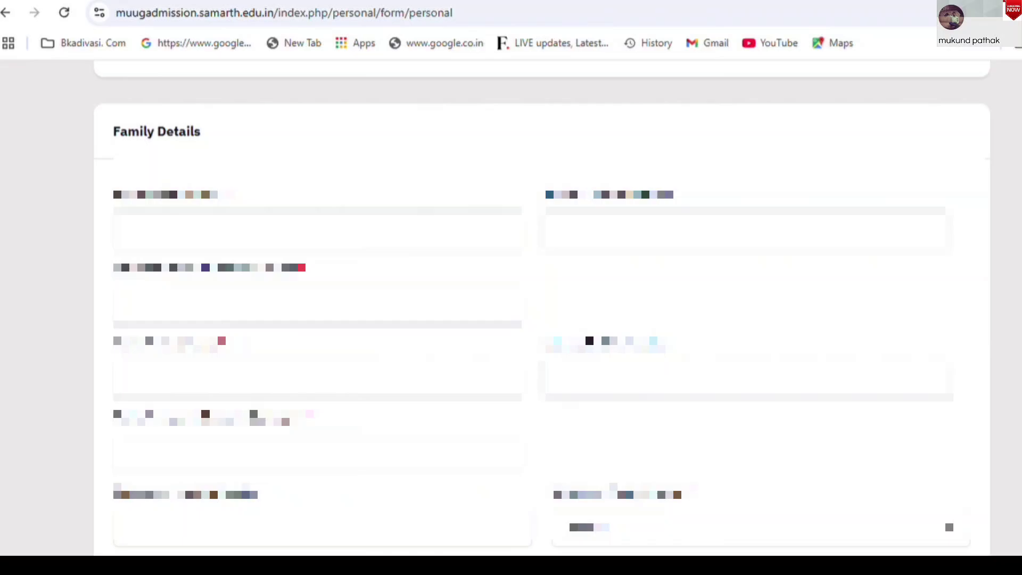
Fill the mother's first name, mobile number and Marathi name
click(315, 224)
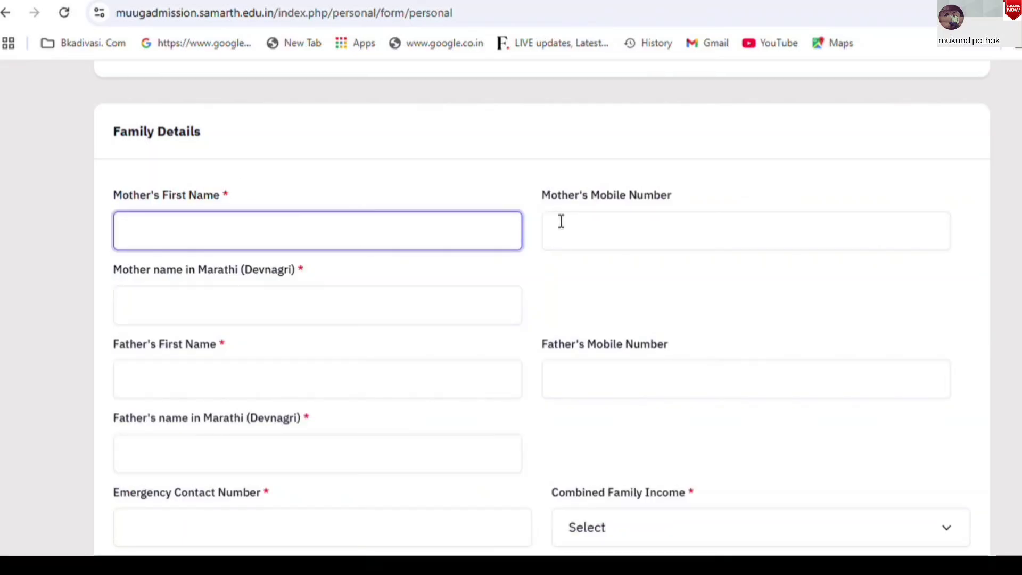
drag(551, 204, 682, 207)
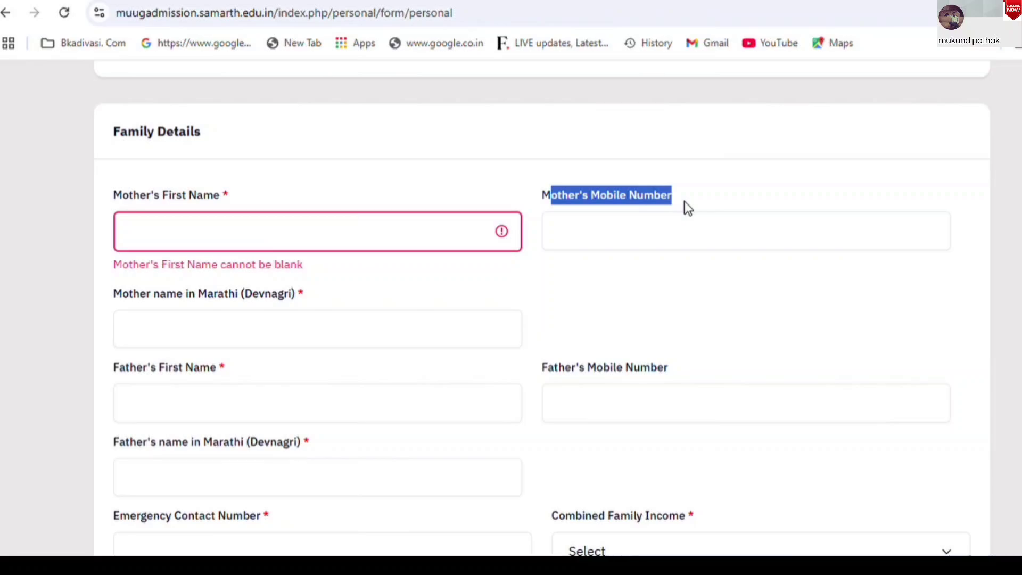
click(662, 241)
click(457, 270)
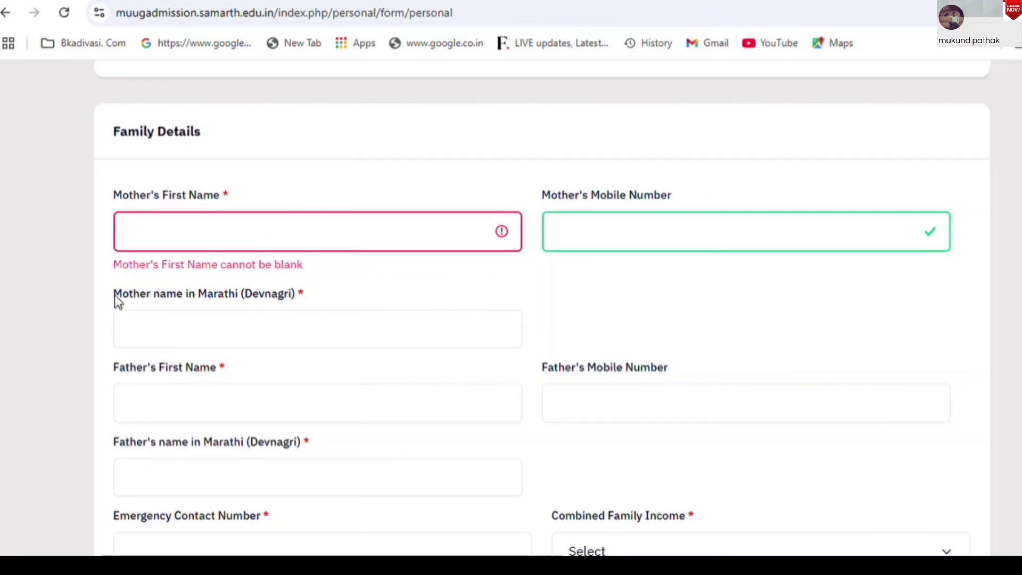
drag(114, 295, 257, 301)
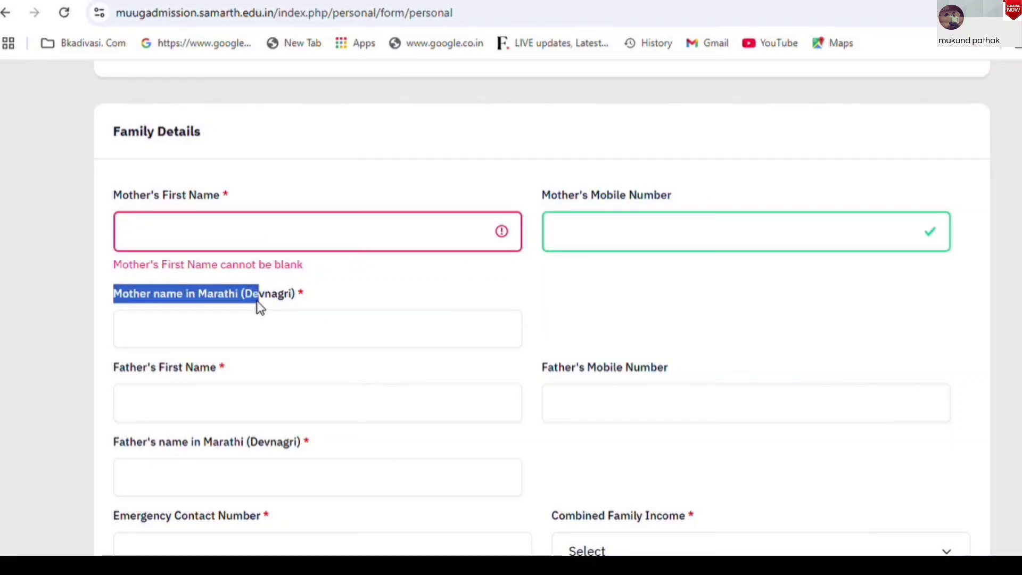
click(236, 333)
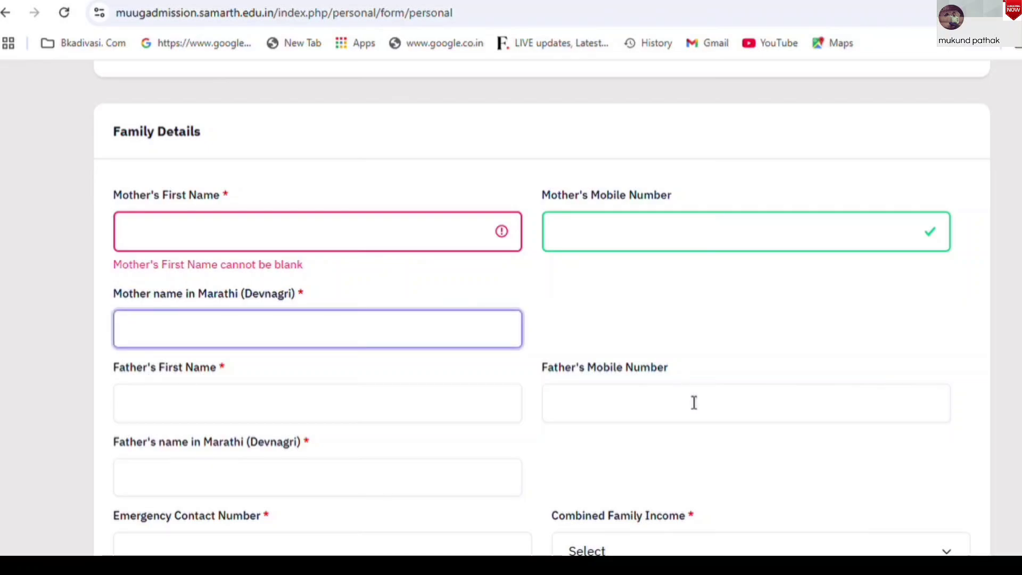
drag(101, 349, 182, 386)
Fill the father's mobile and Marathi name and the emergency contact, and set income to Up to 2,00,000
click(656, 432)
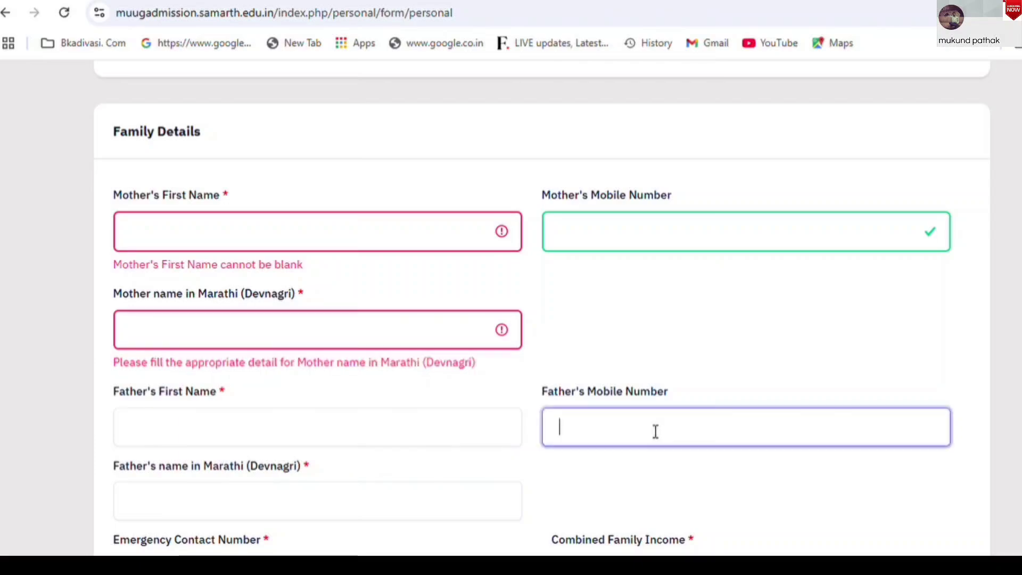
click(799, 328)
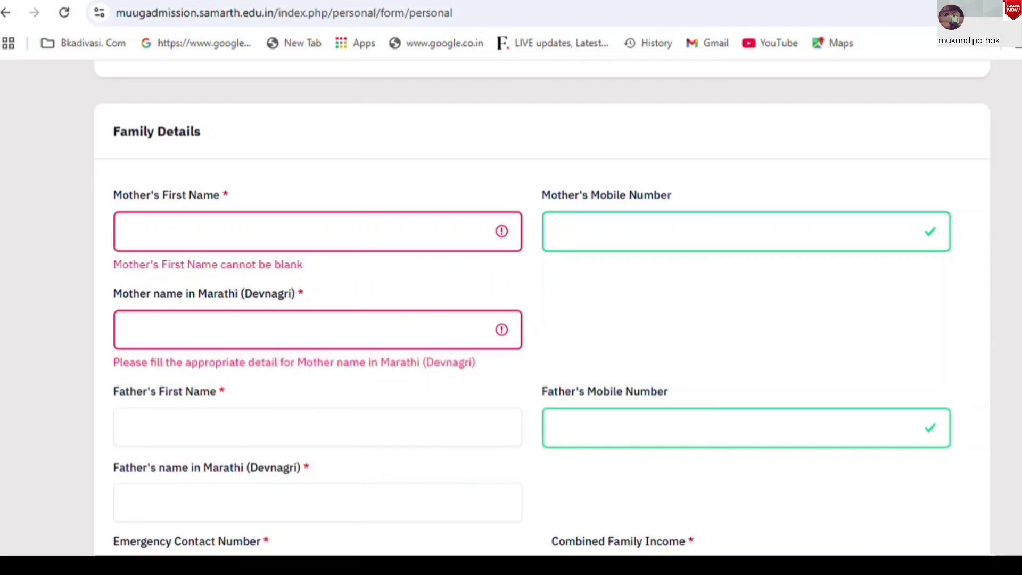
scroll(799, 319, down, 3)
click(255, 324)
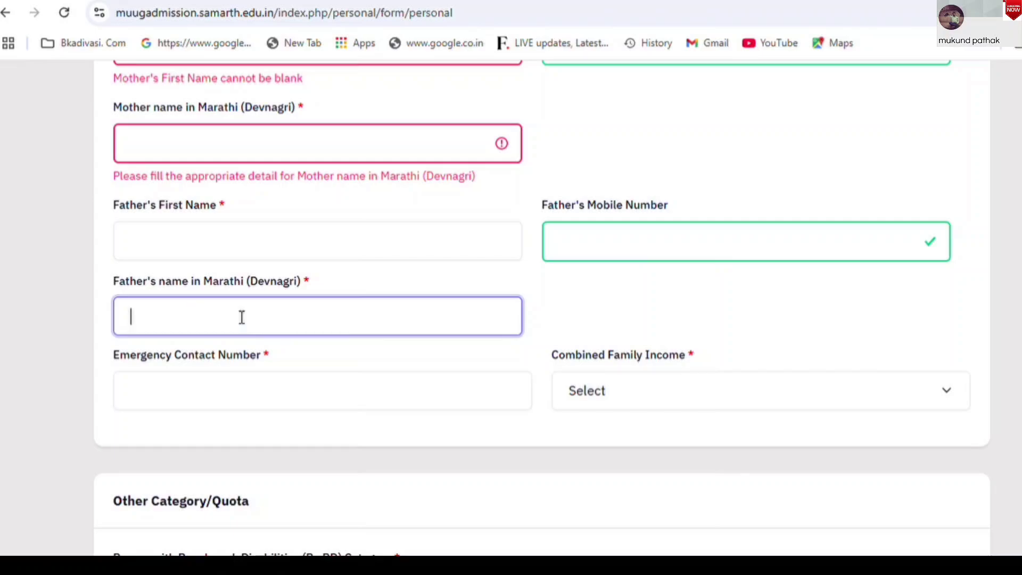
click(311, 408)
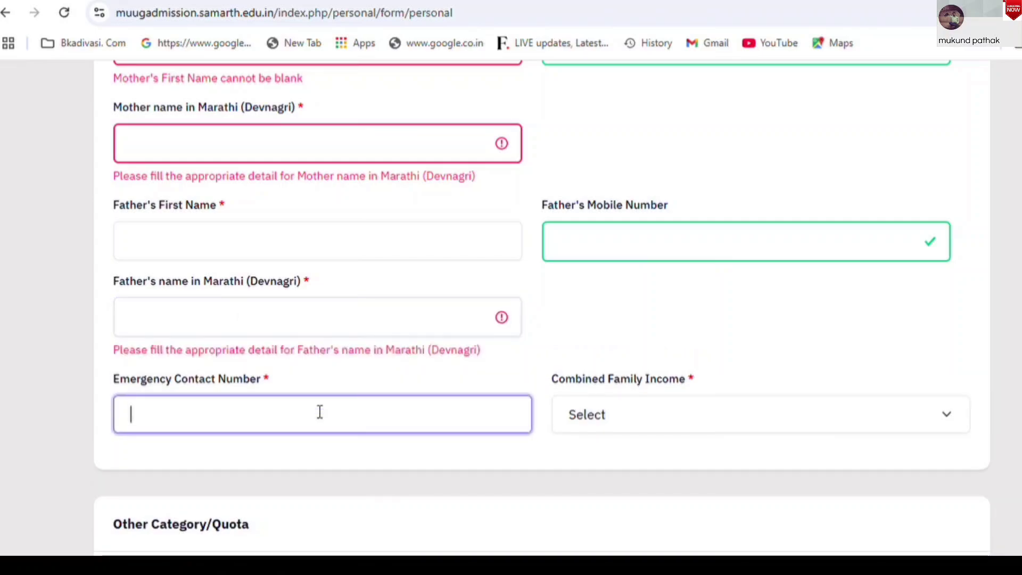
click(674, 416)
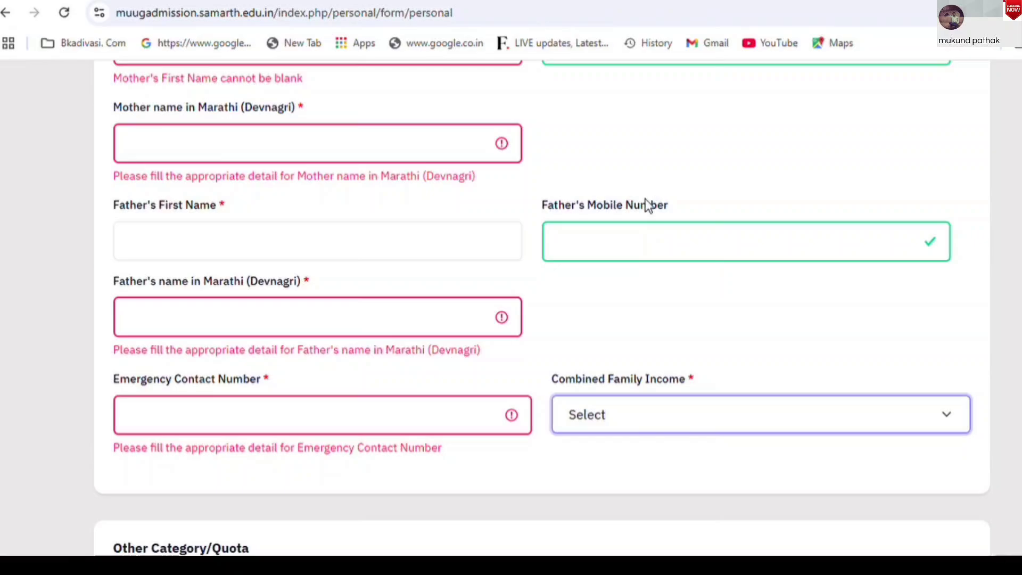
click(644, 221)
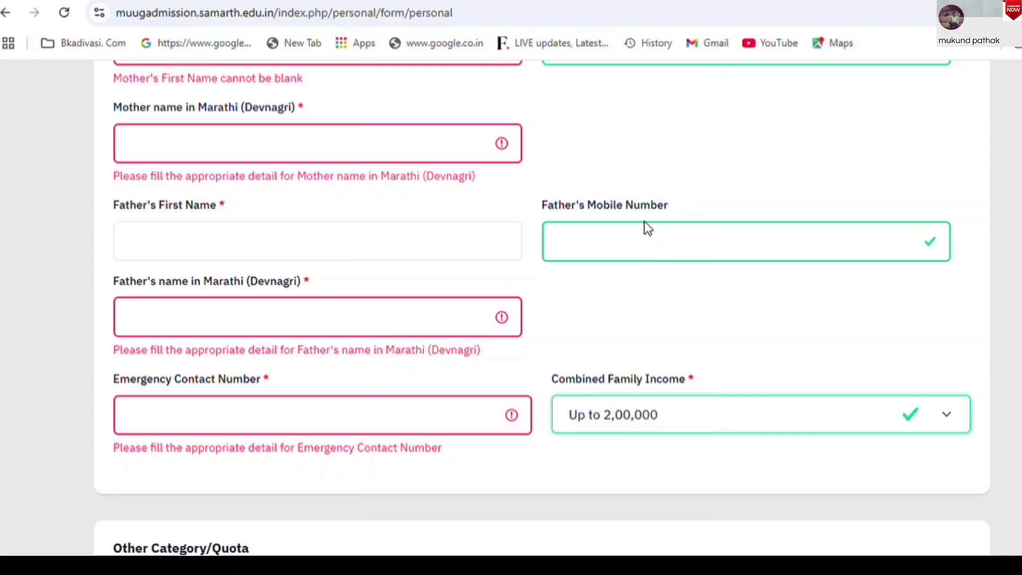
Scroll back over Family Details to review them, then down to Other Category/Quota
scroll(664, 237, down, 5)
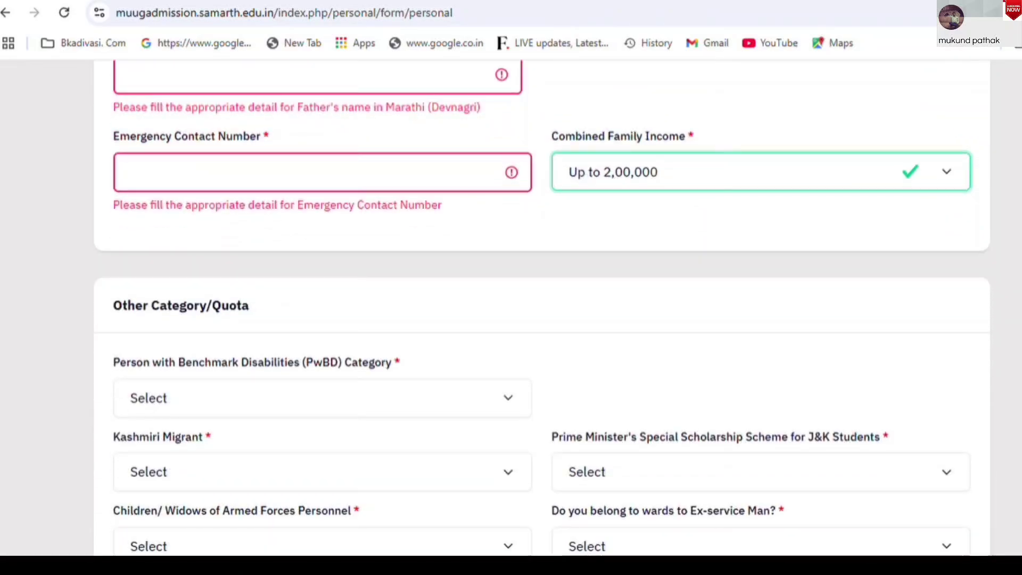
scroll(542, 307, up, 6)
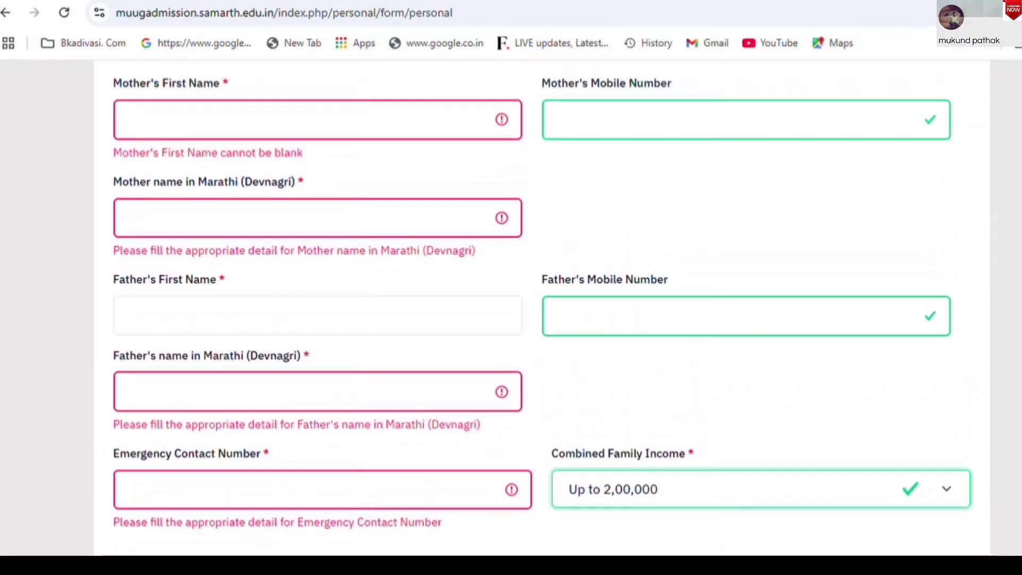
scroll(542, 307, up, 1)
scroll(542, 308, up, 2)
scroll(542, 307, down, 1)
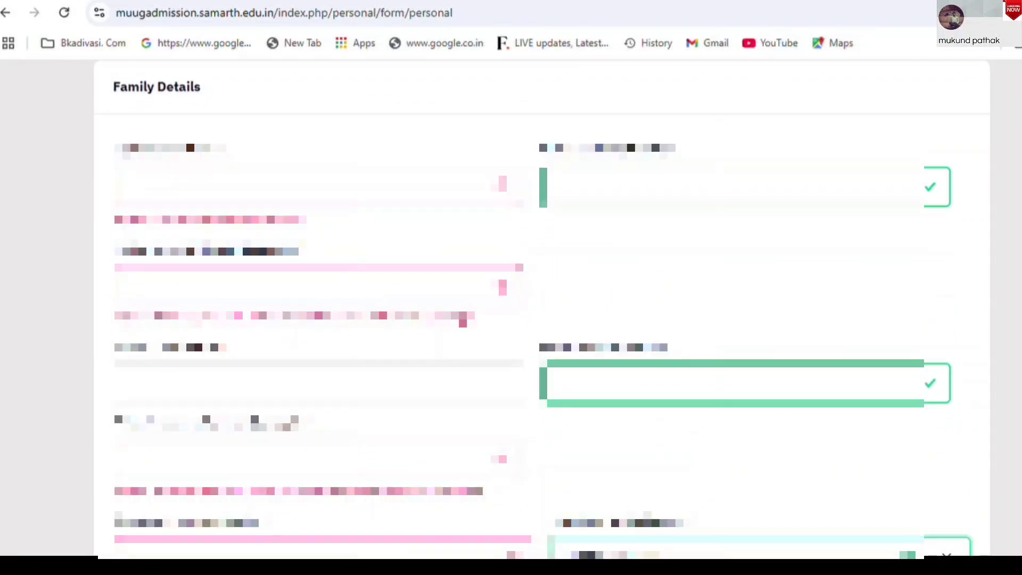
scroll(542, 307, up, 2)
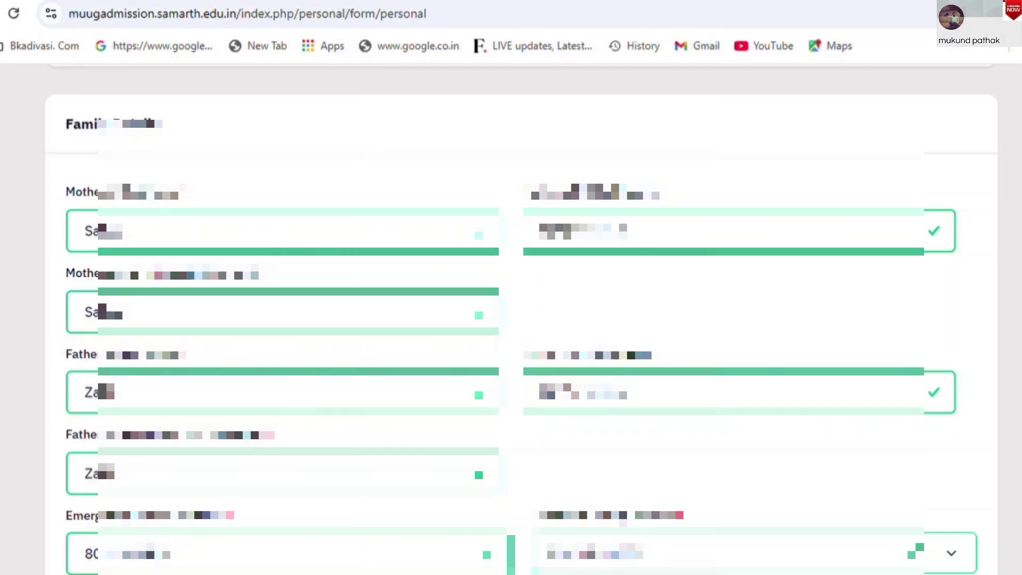
scroll(521, 319, down, 8)
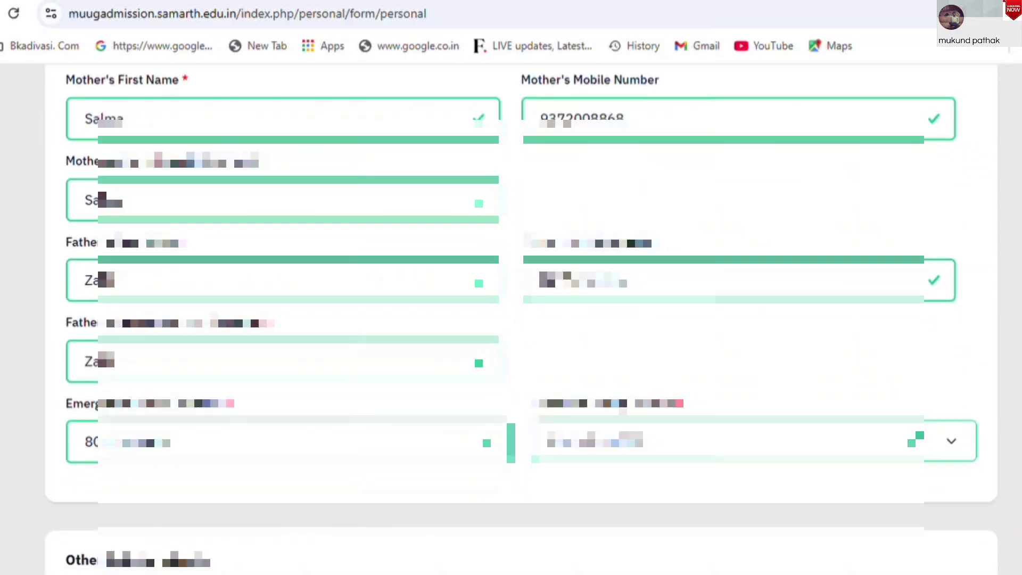
scroll(521, 320, down, 3)
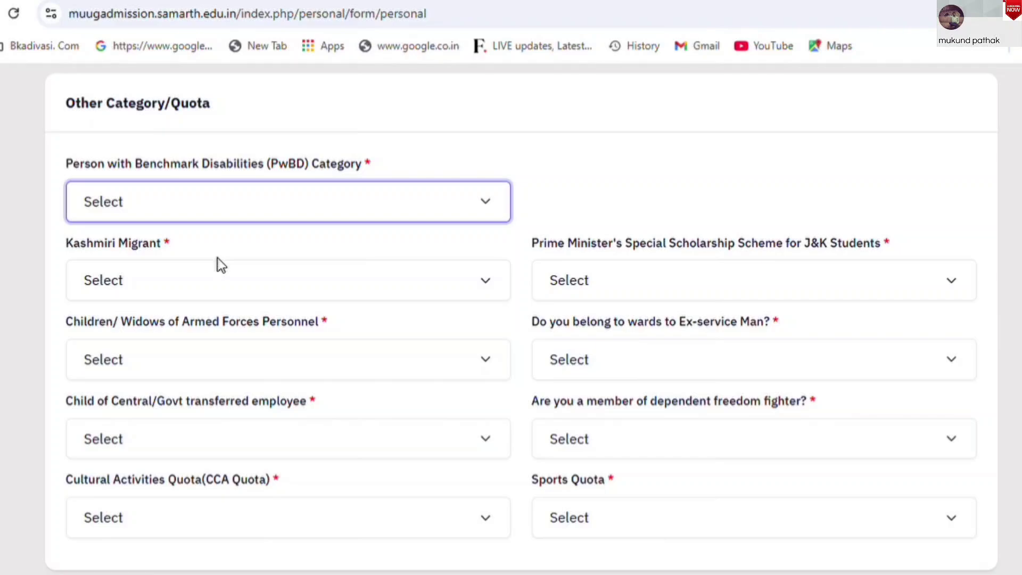
Set the PwBD, Kashmiri Migrant, PM scholarship and armed forces questions to Not Applicable
key(Down)
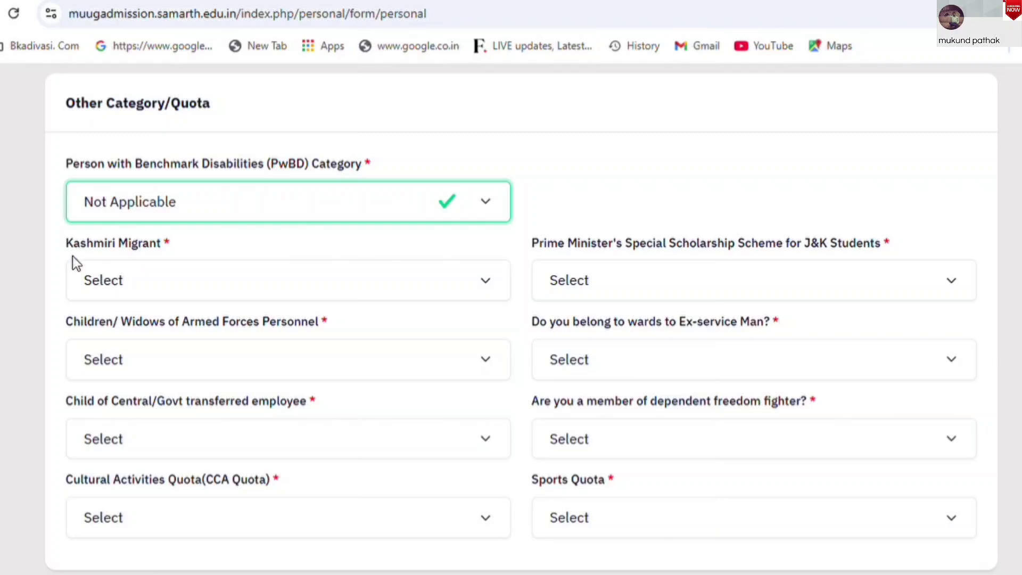
key(Tab)
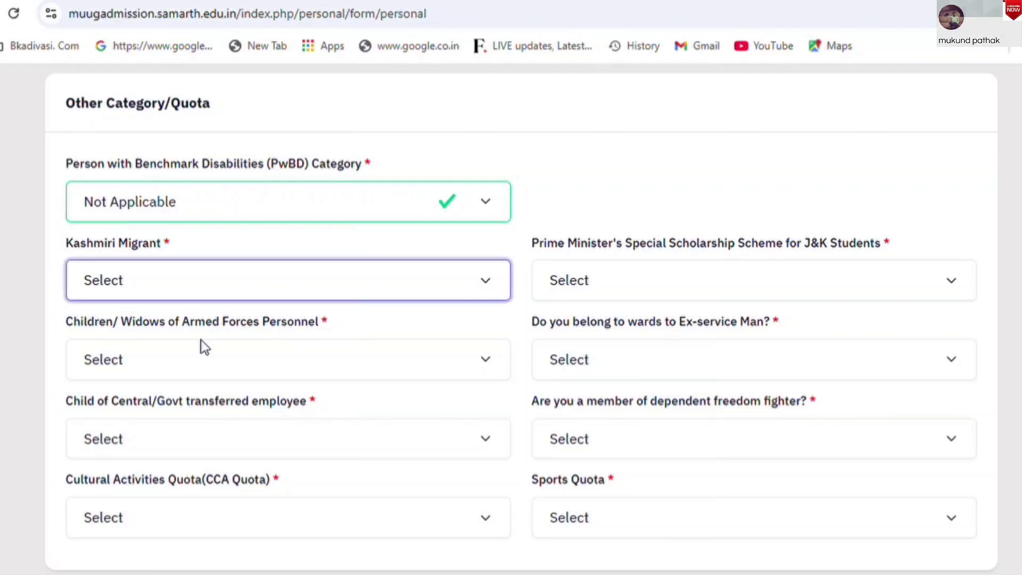
key(Down)
key(Tab)
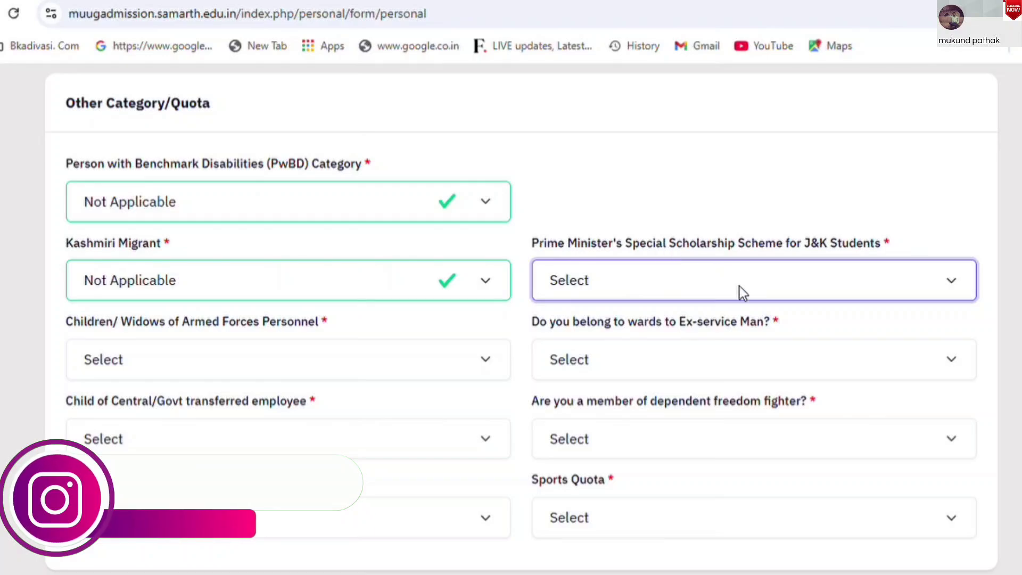
key(Down)
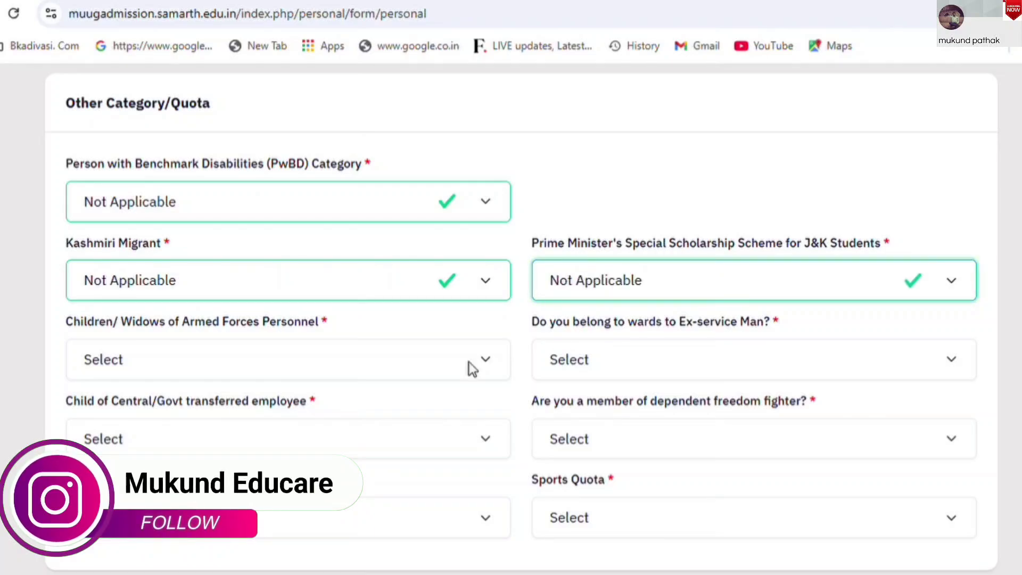
key(Tab)
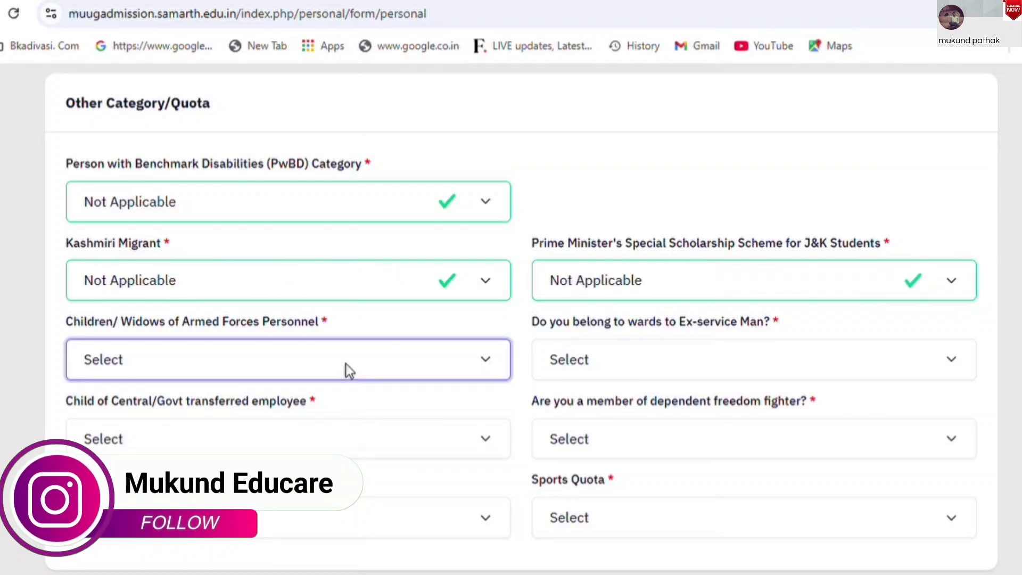
click(386, 402)
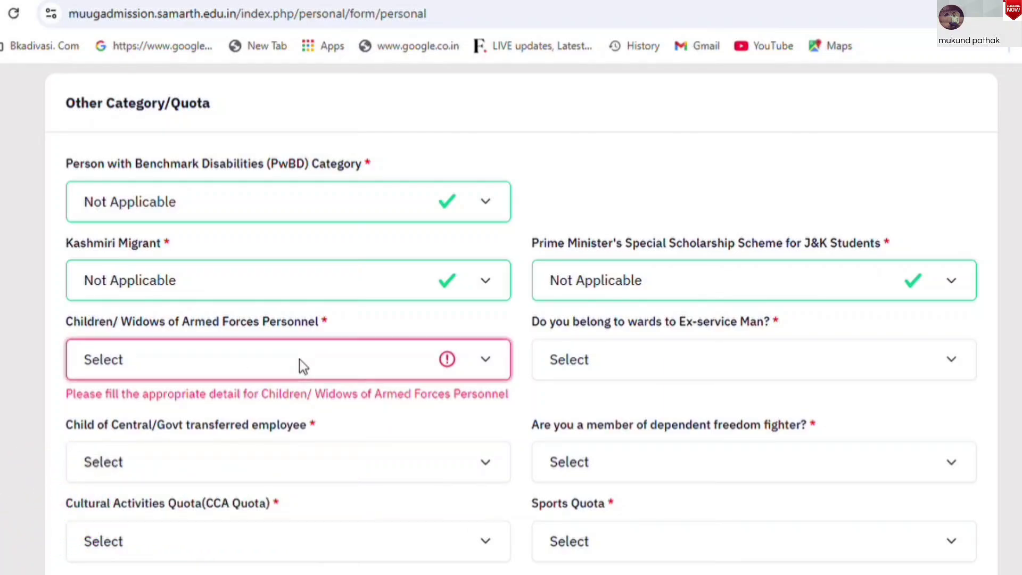
key(Down)
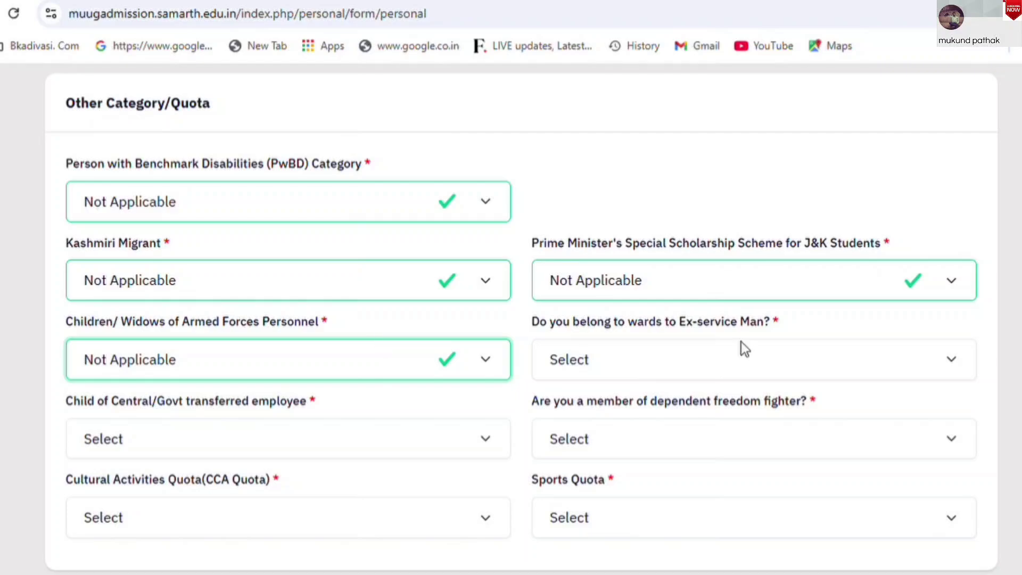
Answer No to the ex-serviceman, transferred employee and freedom fighter questions
click(746, 360)
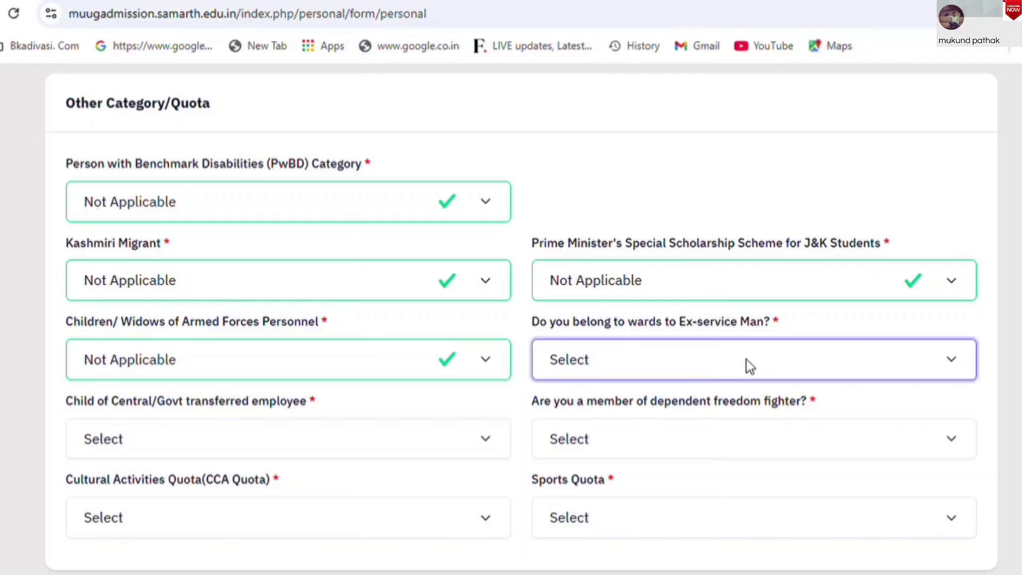
click(567, 444)
scroll(511, 319, down, 2)
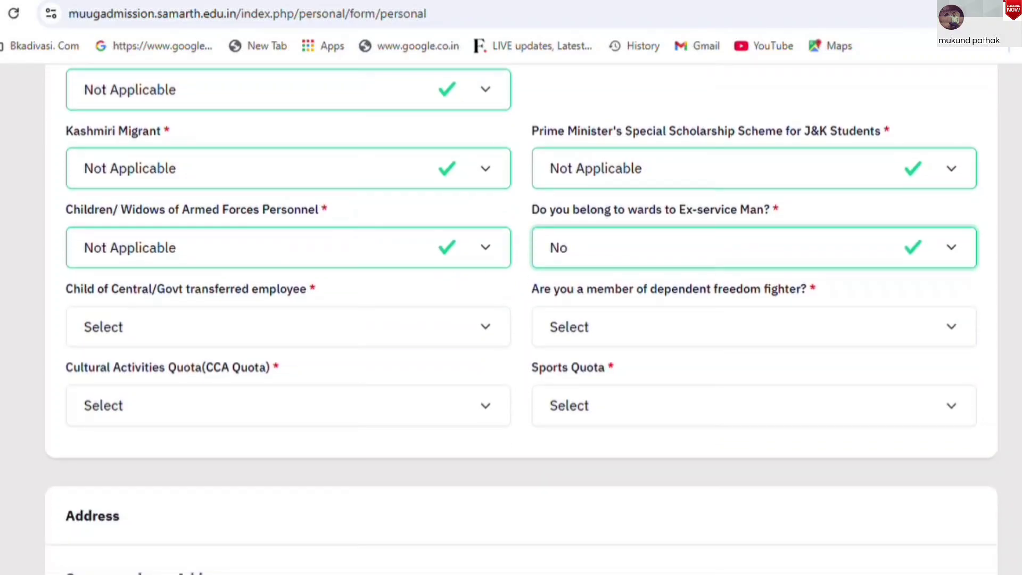
click(360, 327)
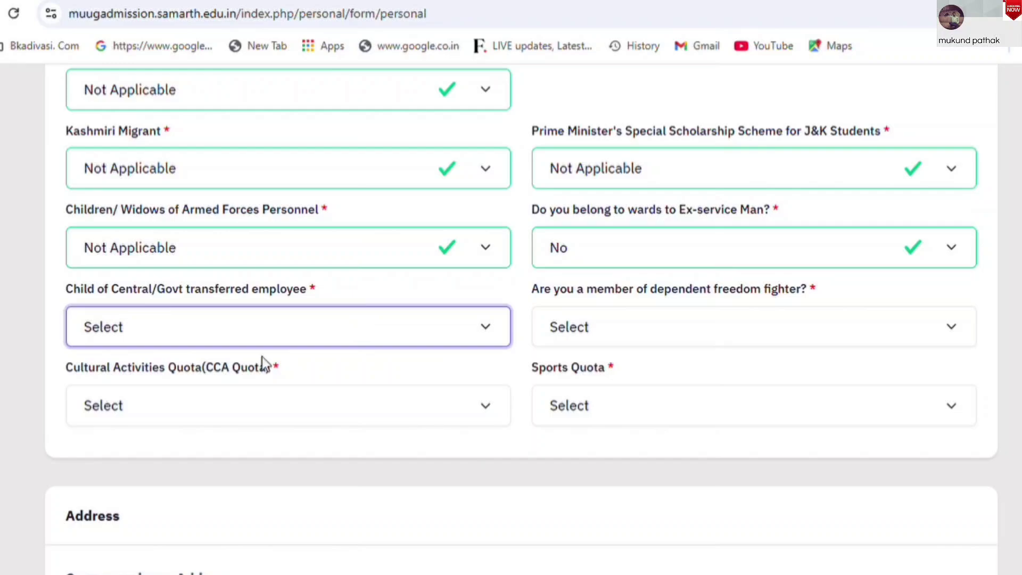
click(187, 407)
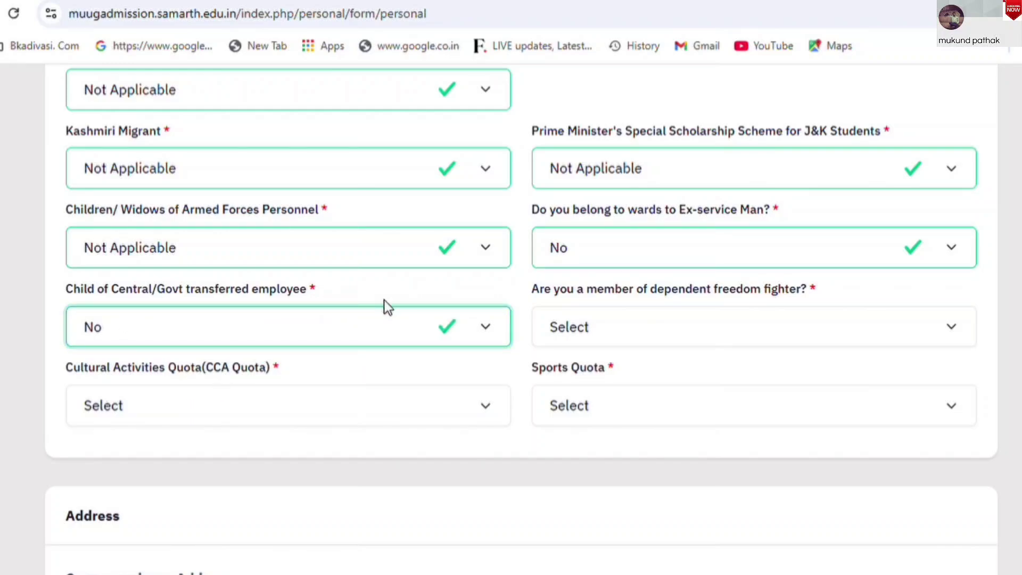
click(593, 331)
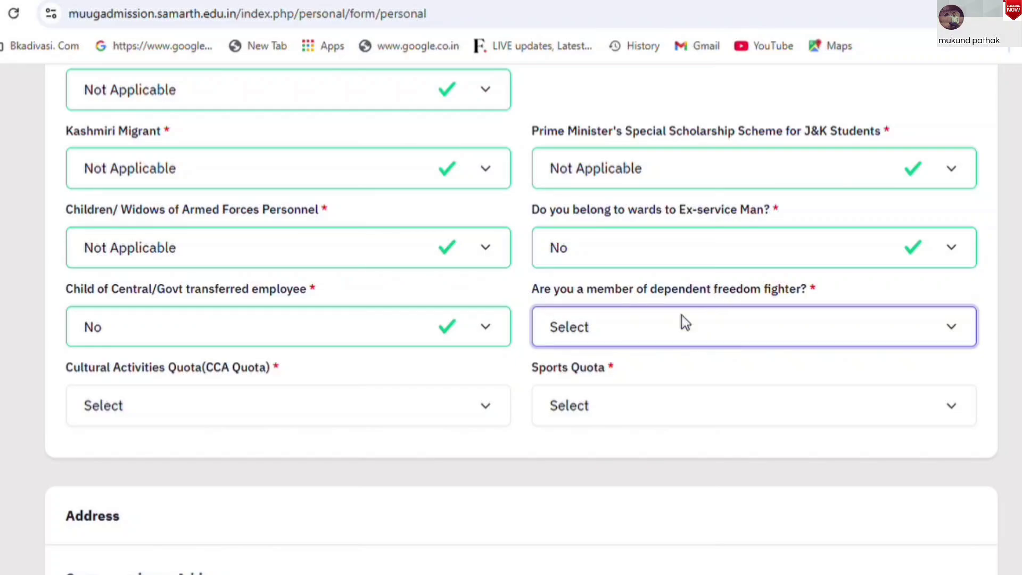
click(577, 411)
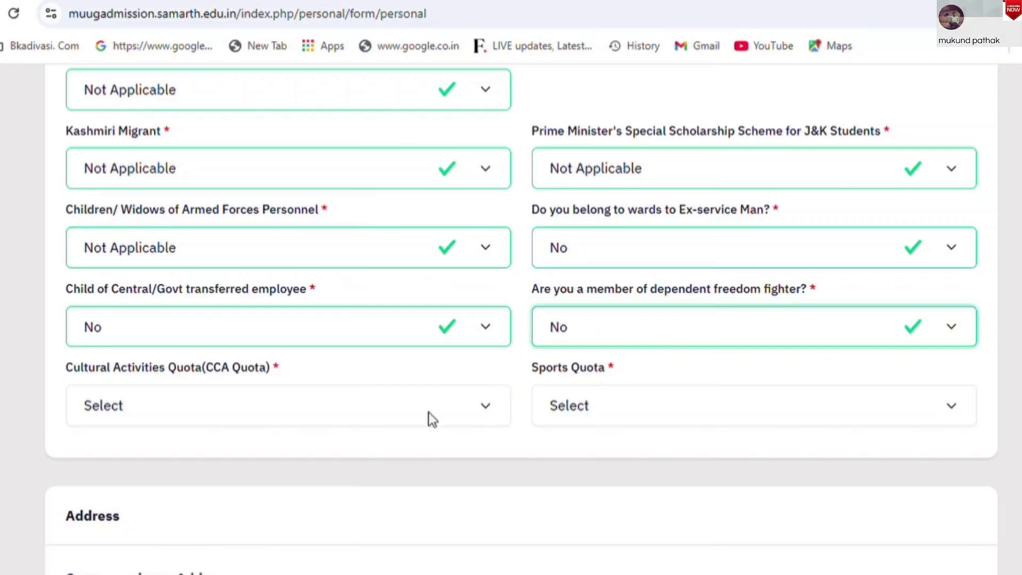
Set CCA Quota to Not Applicable and choose a Sports Quota value
click(247, 405)
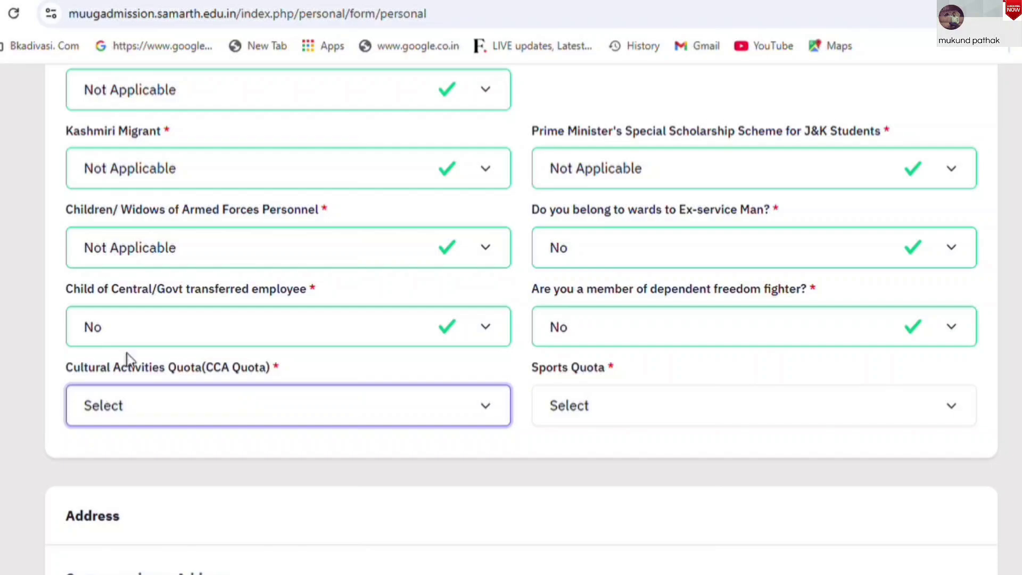
click(127, 377)
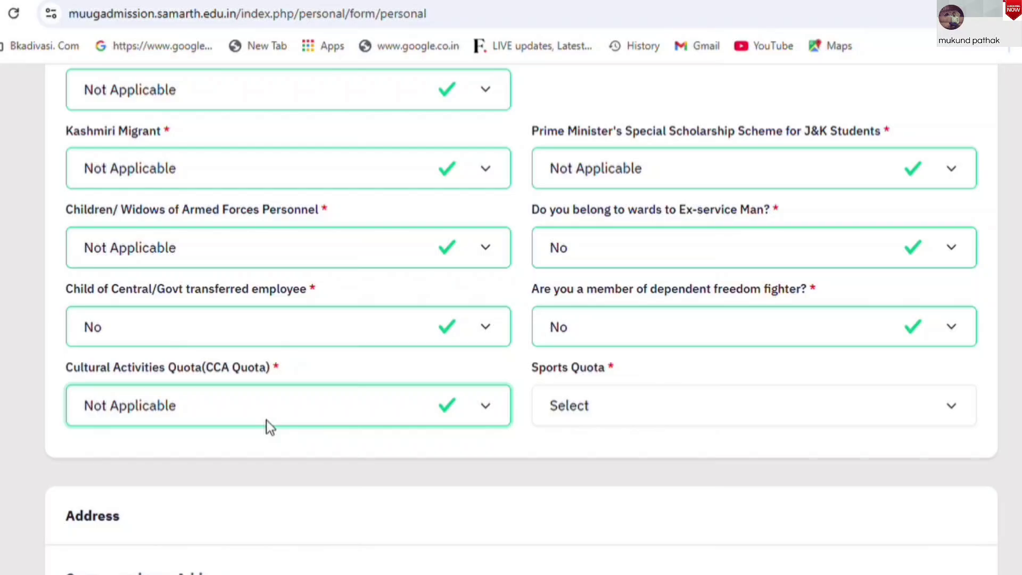
click(671, 414)
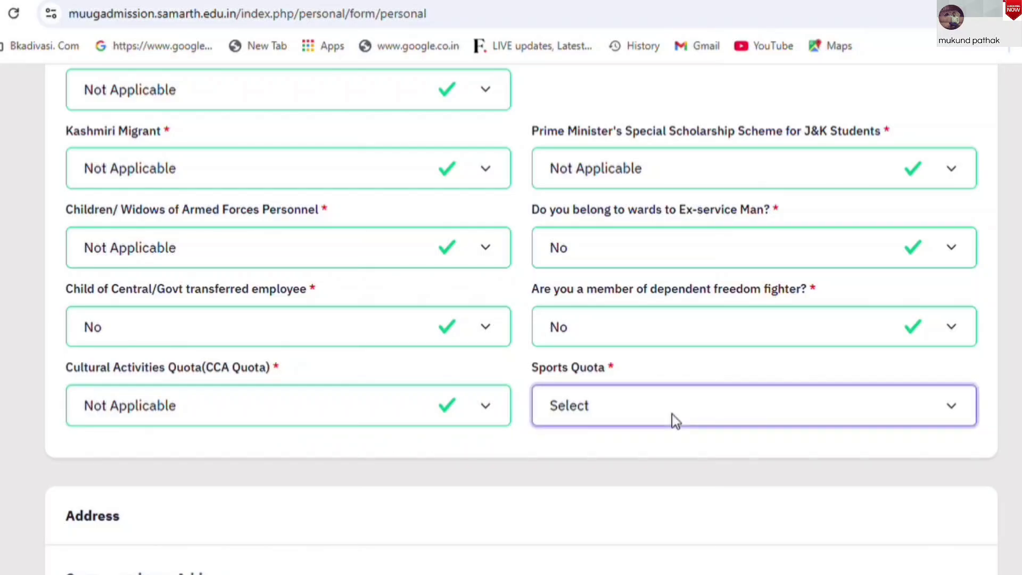
click(567, 503)
scroll(521, 320, down, 15)
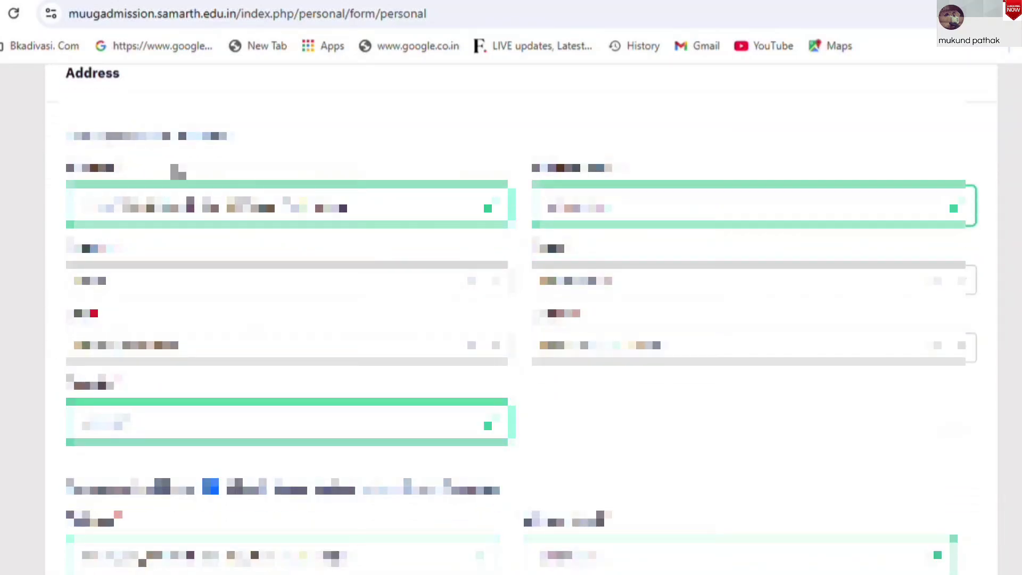
drag(61, 140, 271, 141)
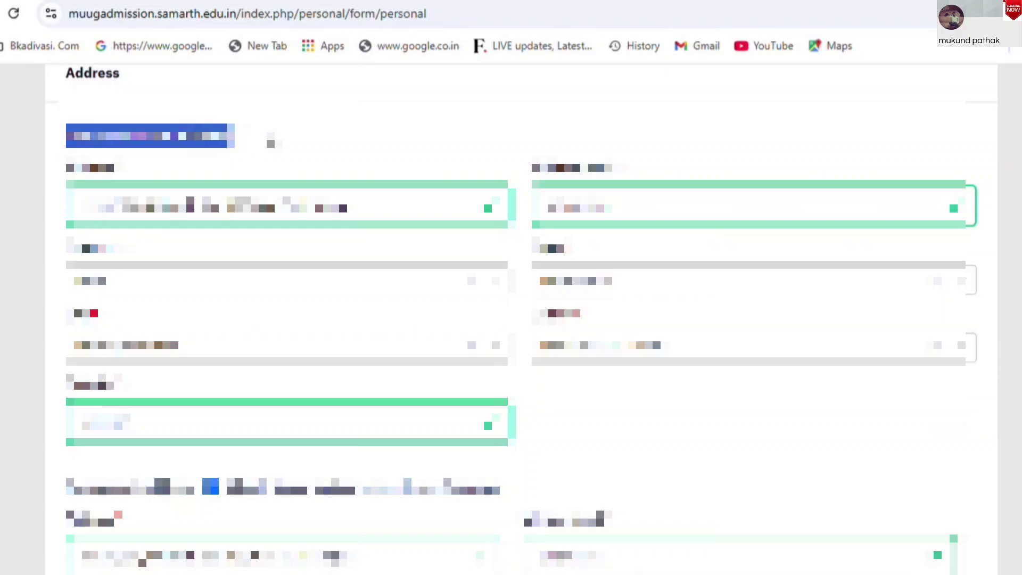
click(271, 141)
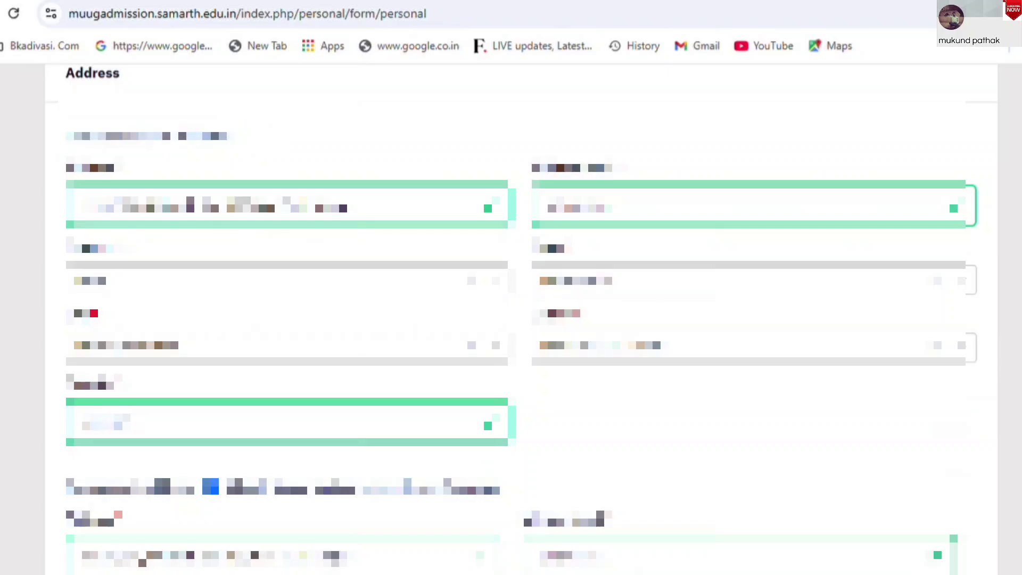
drag(67, 484, 511, 497)
scroll(511, 319, down, 10)
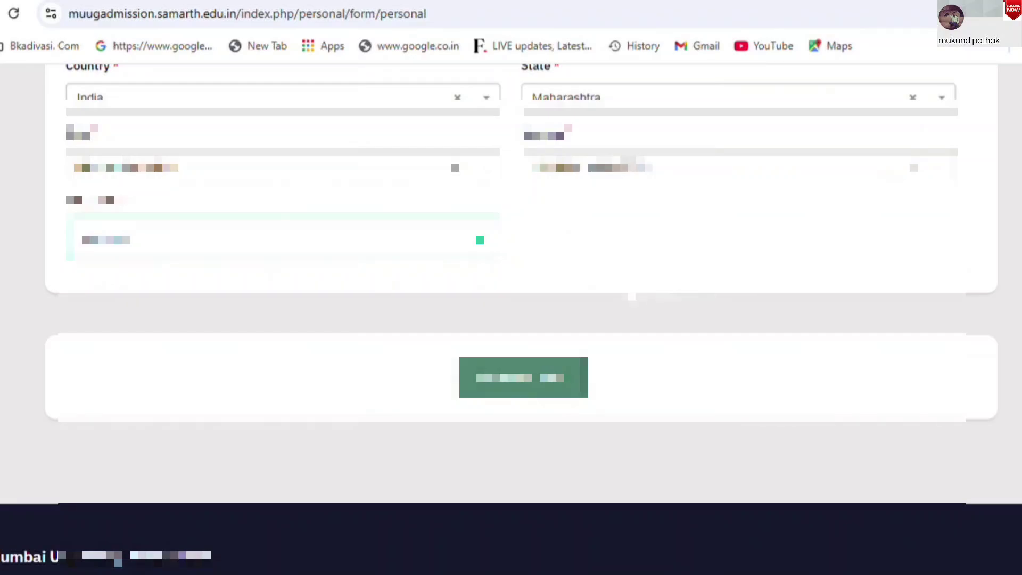
Save the personal details and confirm the 'Are you sure you want to save?' prompt
click(519, 392)
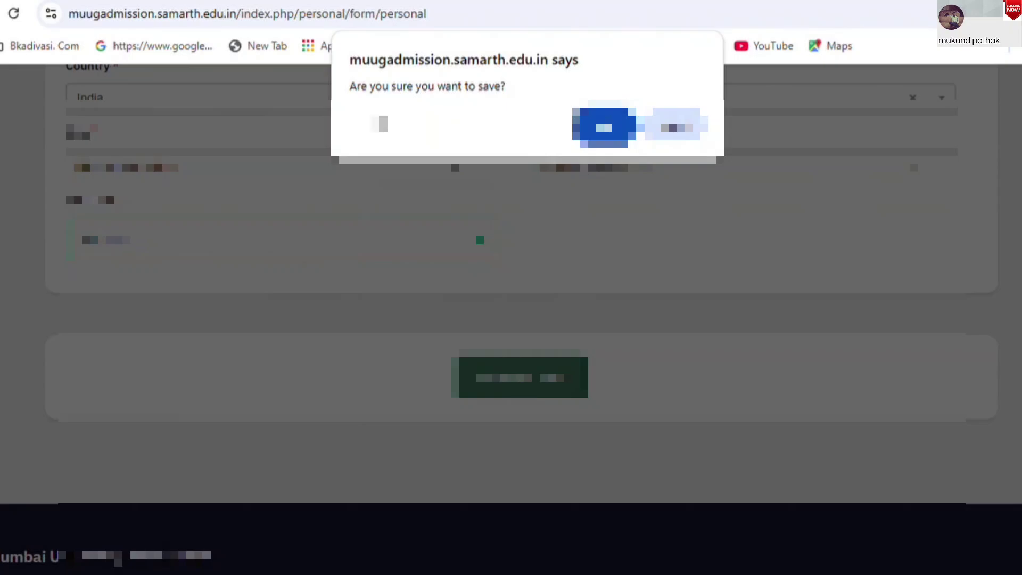
click(607, 131)
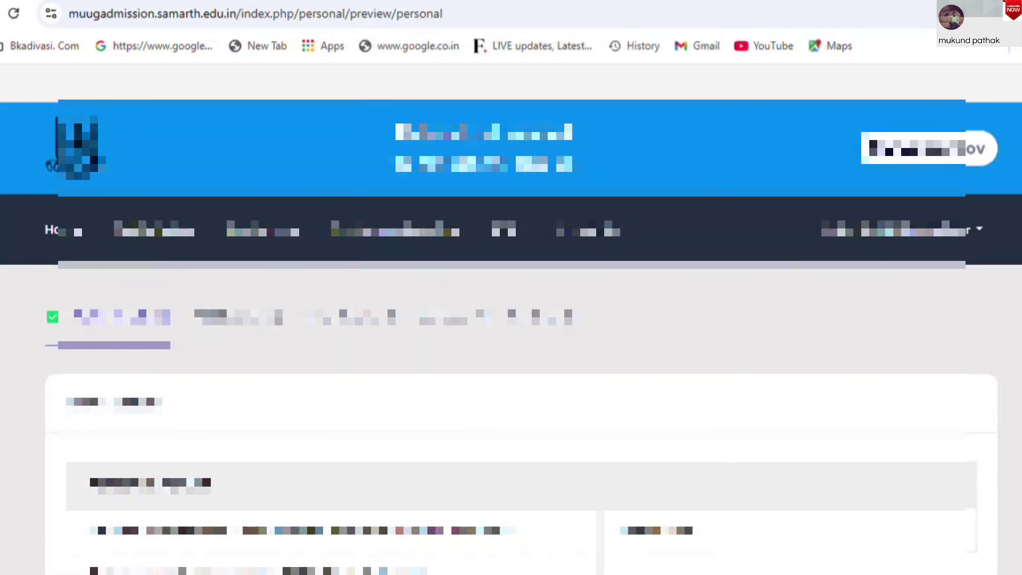
scroll(511, 320, down, 3)
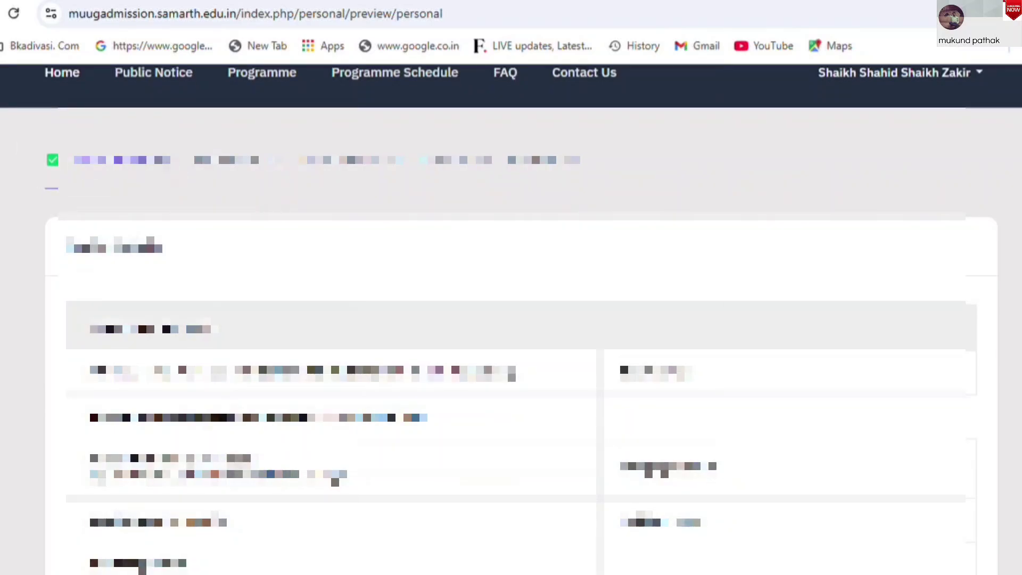
scroll(511, 319, down, 3)
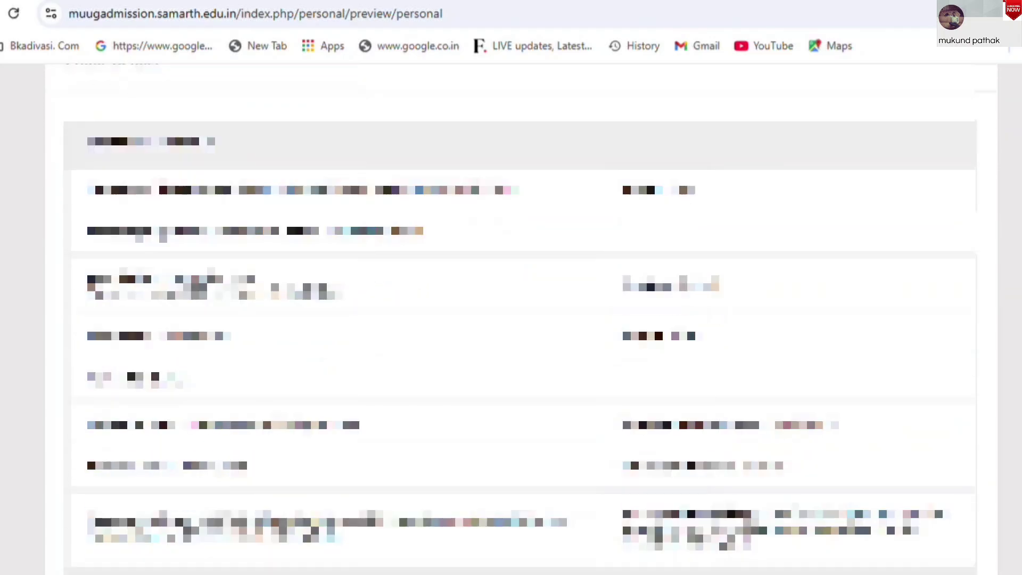
Review the personal details preview and continue with Save & Next to ABC Details
scroll(511, 319, down, 1)
scroll(511, 319, down, 7)
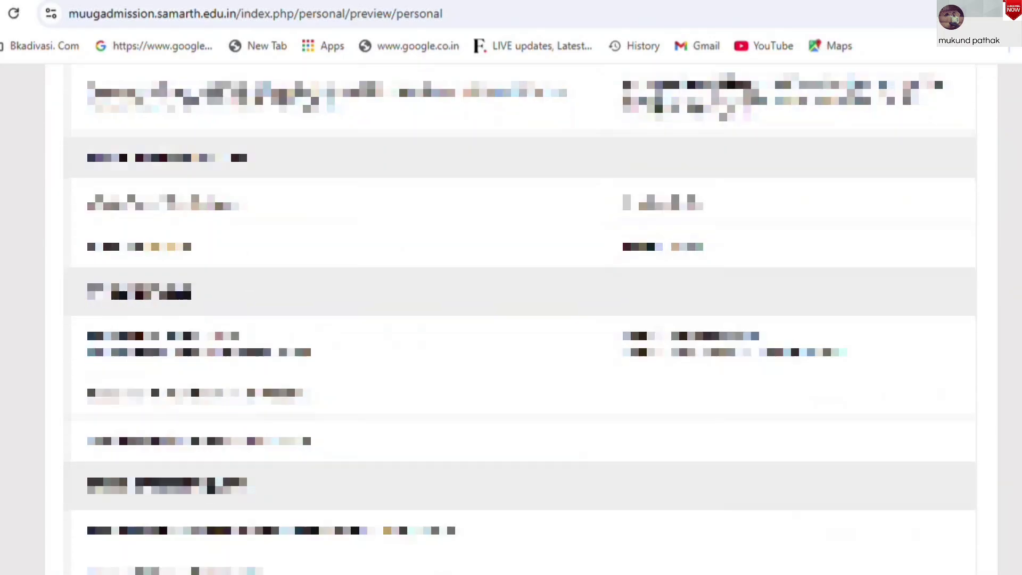
scroll(511, 319, down, 10)
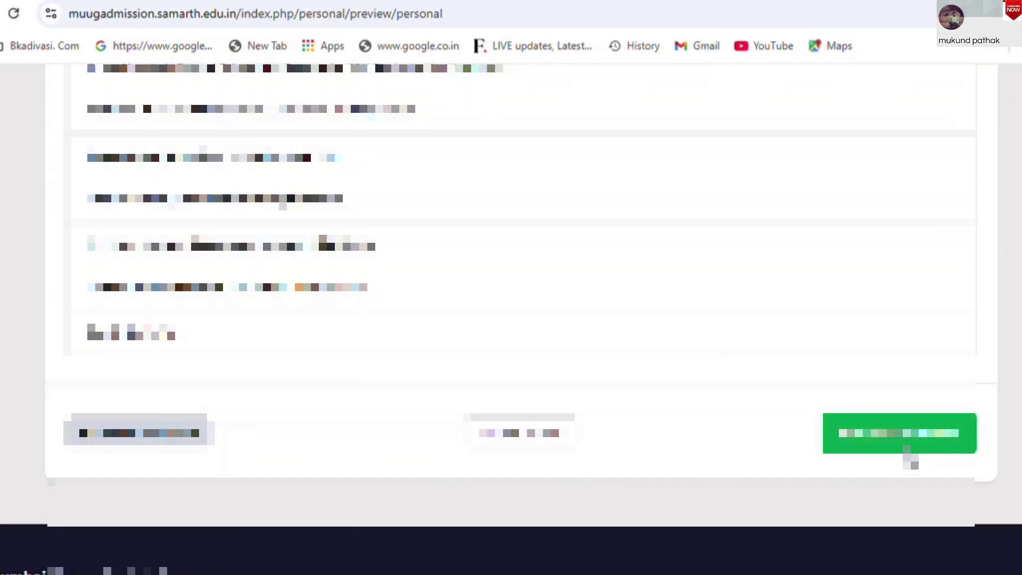
scroll(511, 319, up, 10)
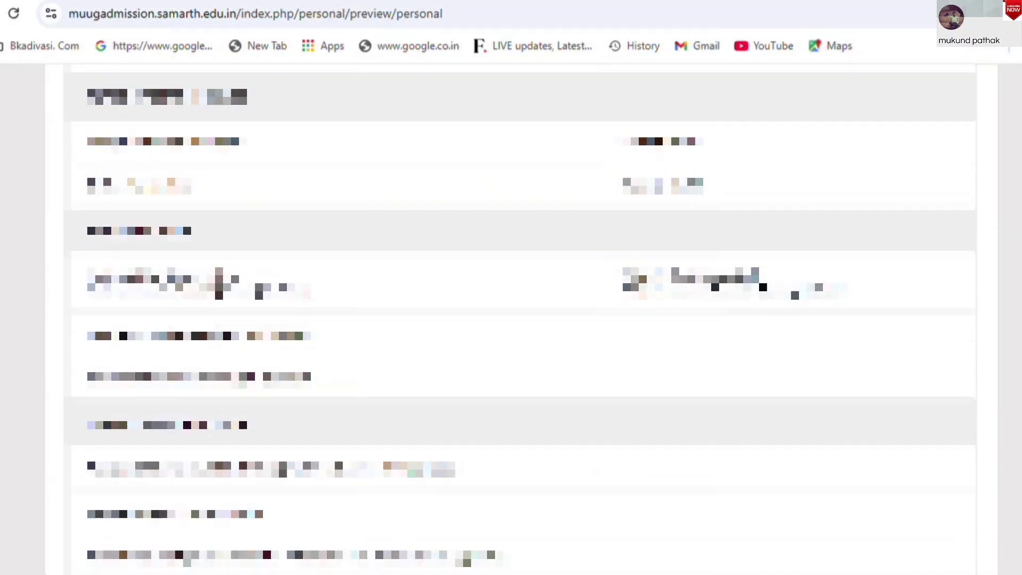
scroll(511, 320, up, 3)
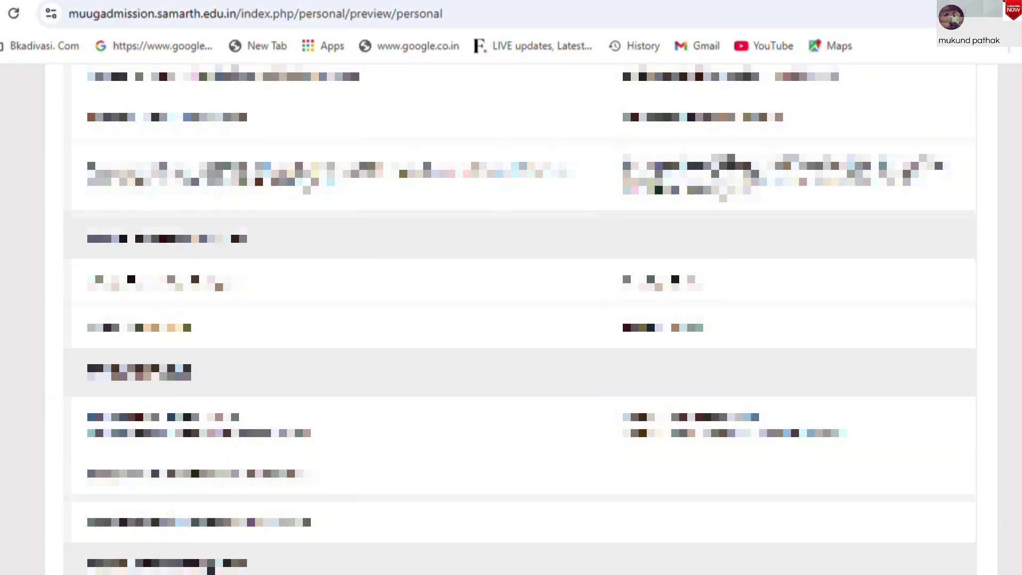
scroll(511, 319, down, 10)
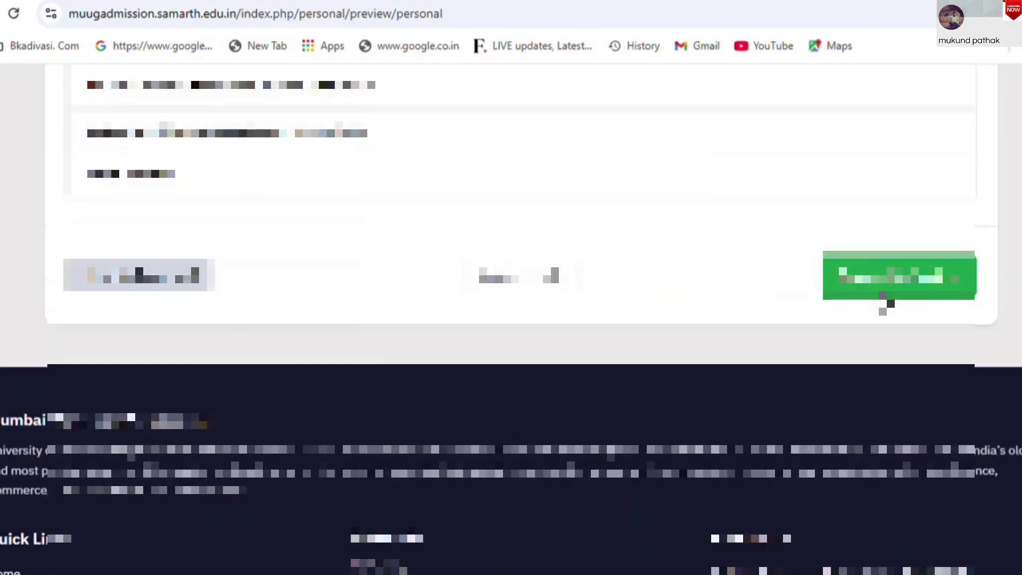
click(885, 292)
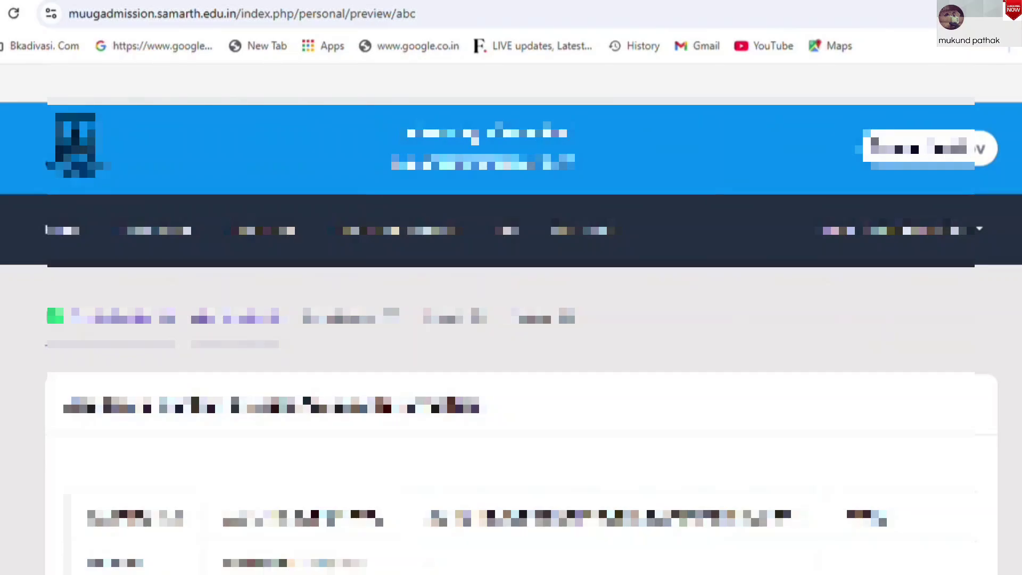
Read the NOTE in the ABC Details table, then start linking the ABC/APAAR account
scroll(154, 138, down, 4)
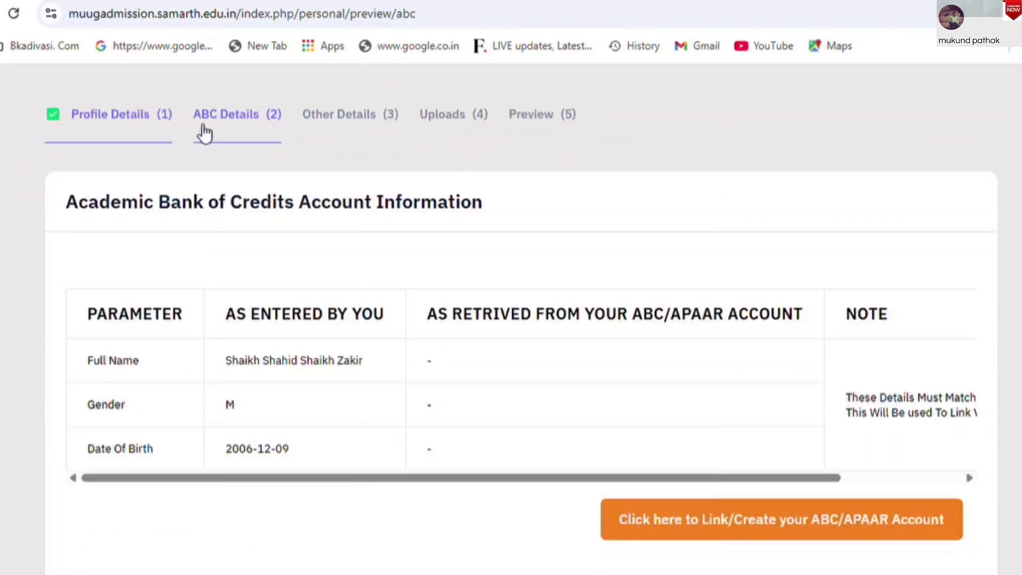
scroll(253, 360, down, 1)
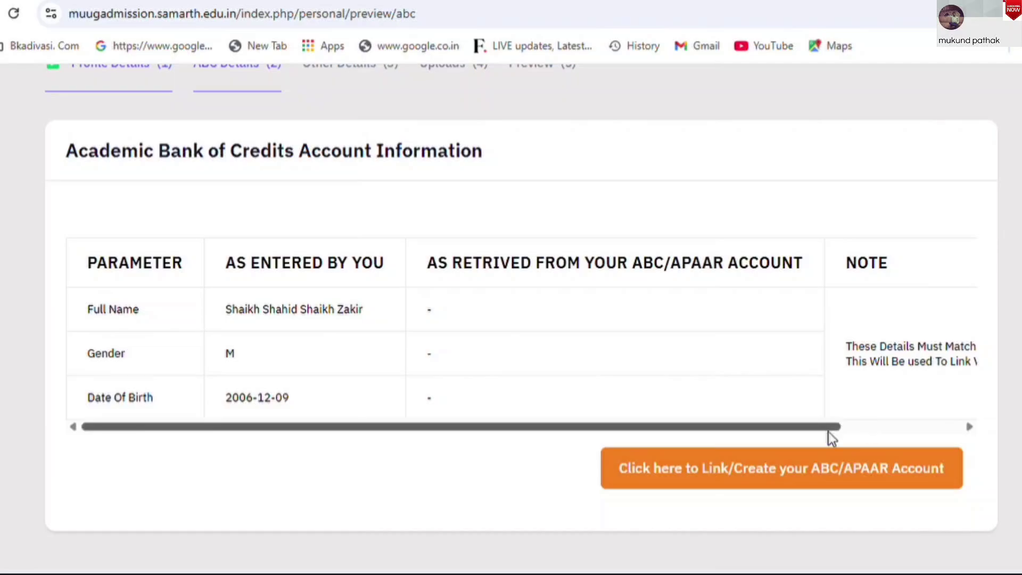
drag(828, 429, 502, 413)
drag(784, 430, 951, 424)
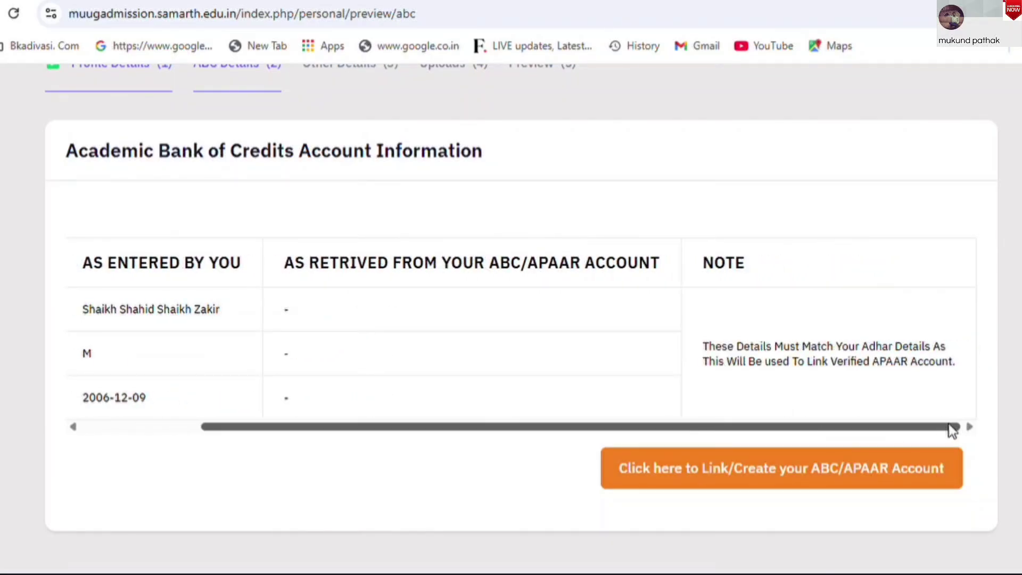
click(702, 478)
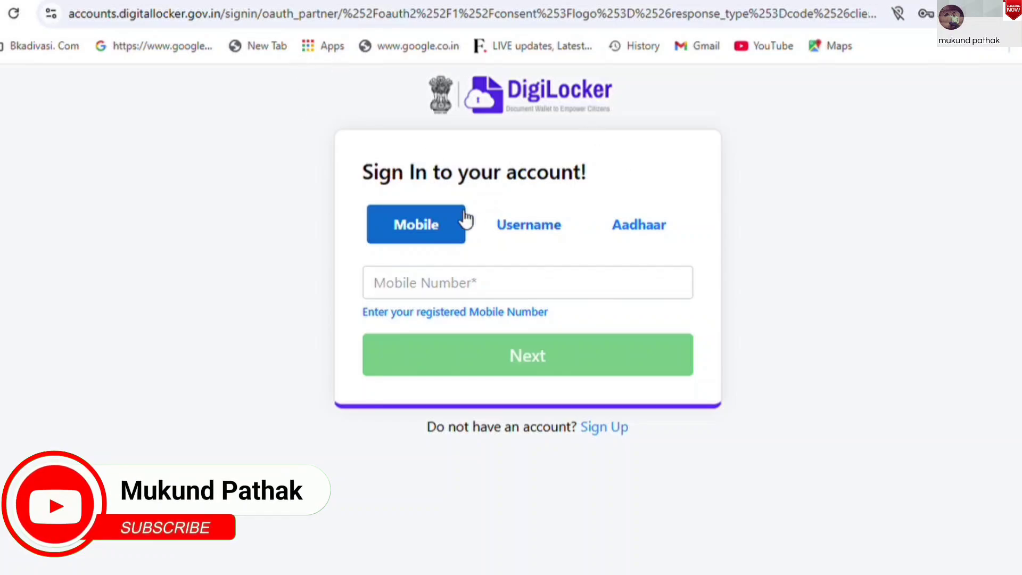
Switch DigiLocker sign-in to Aadhaar and remove the autofilled Aadhaar entry
click(638, 228)
click(481, 302)
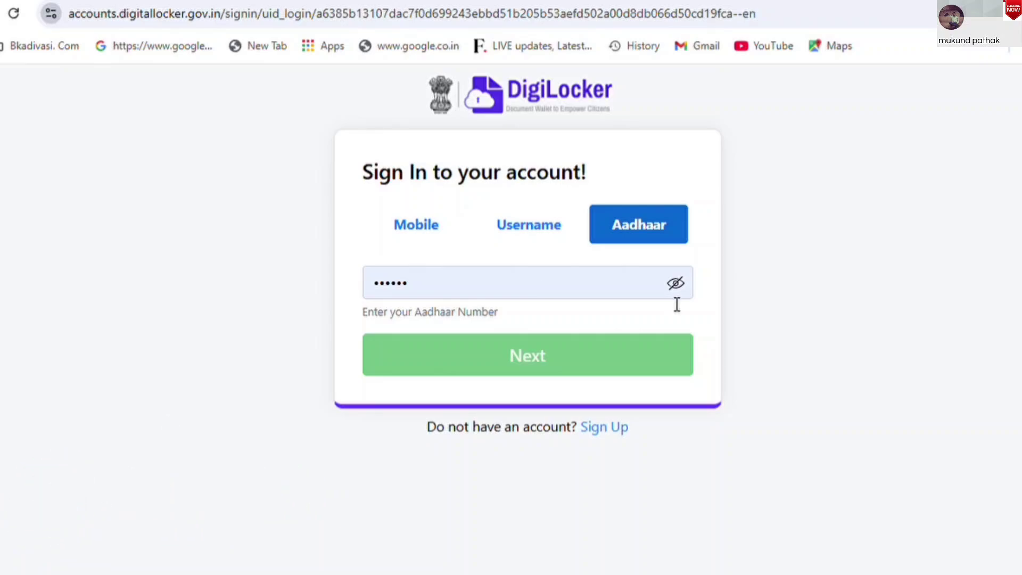
drag(463, 283, 270, 282)
key(BackSpace)
click(270, 277)
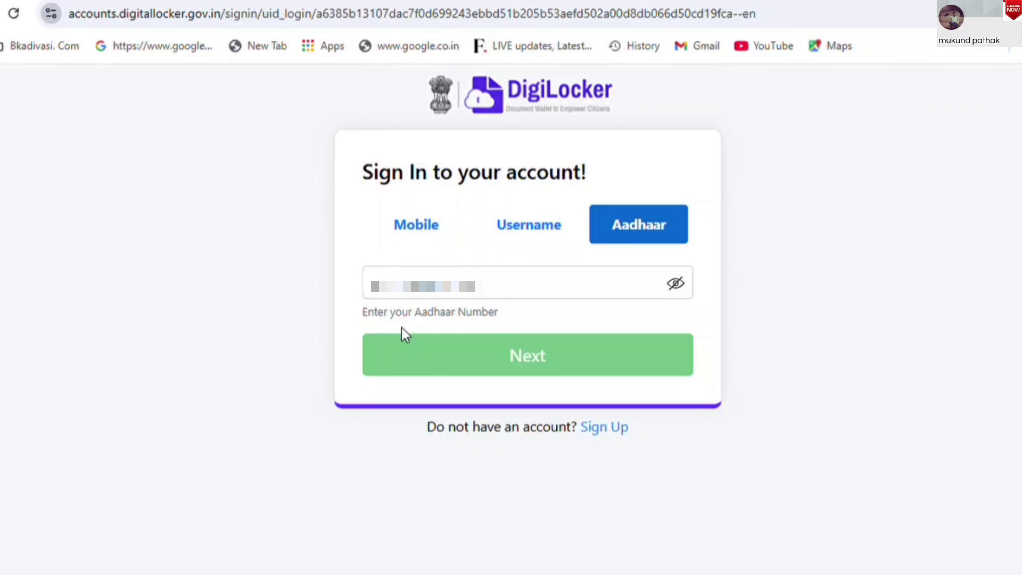
Enter the Aadhaar number, request an OTP, and submit the received OTP
click(407, 287)
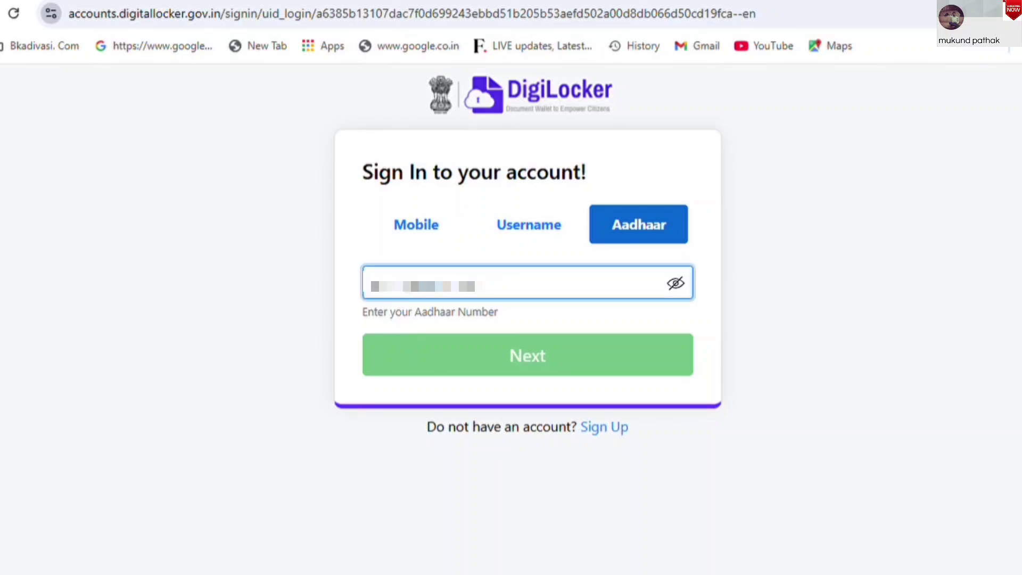
key(ctrl+a)
key(BackSpace)
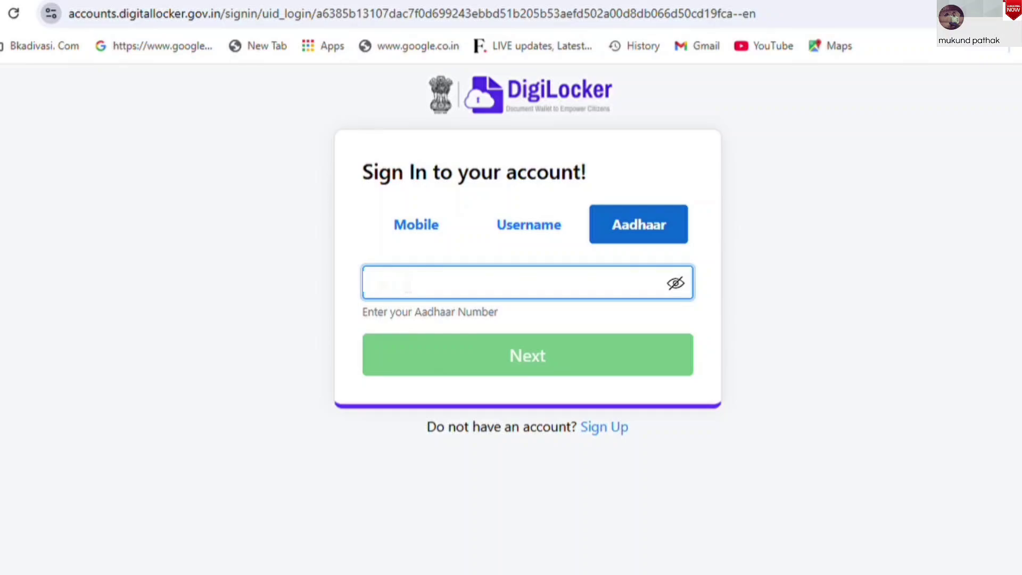
text(11)
click(572, 356)
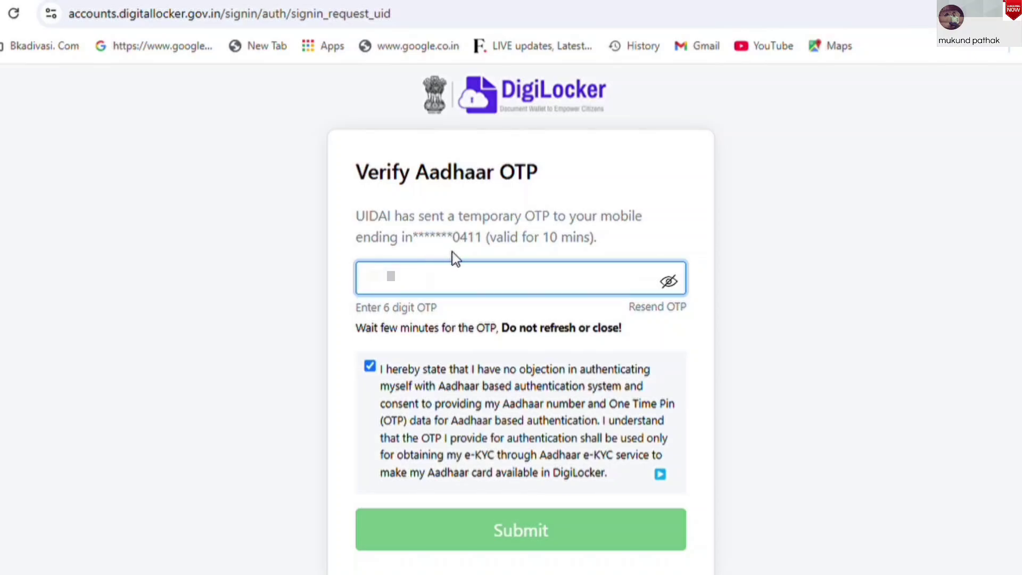
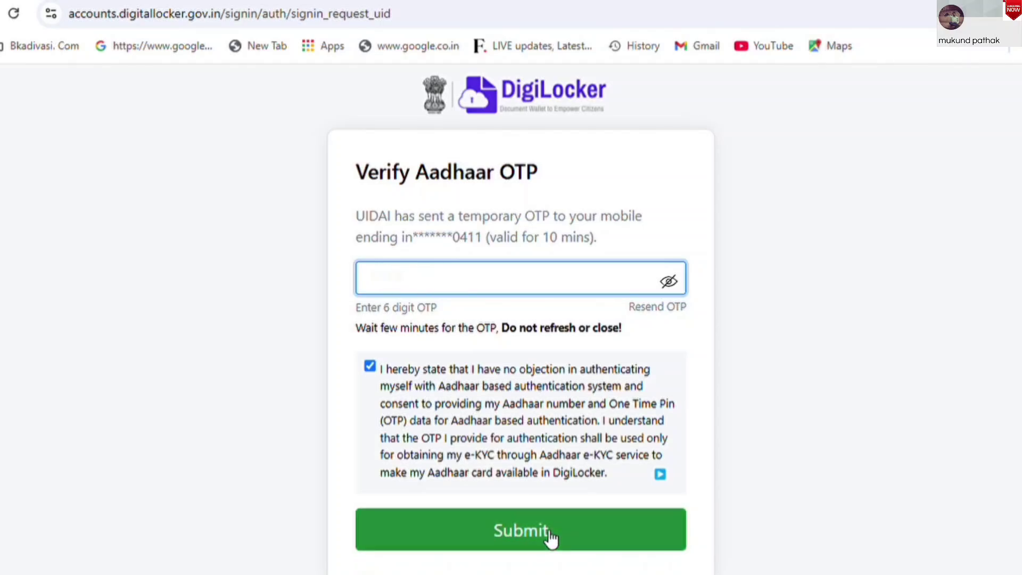
click(544, 530)
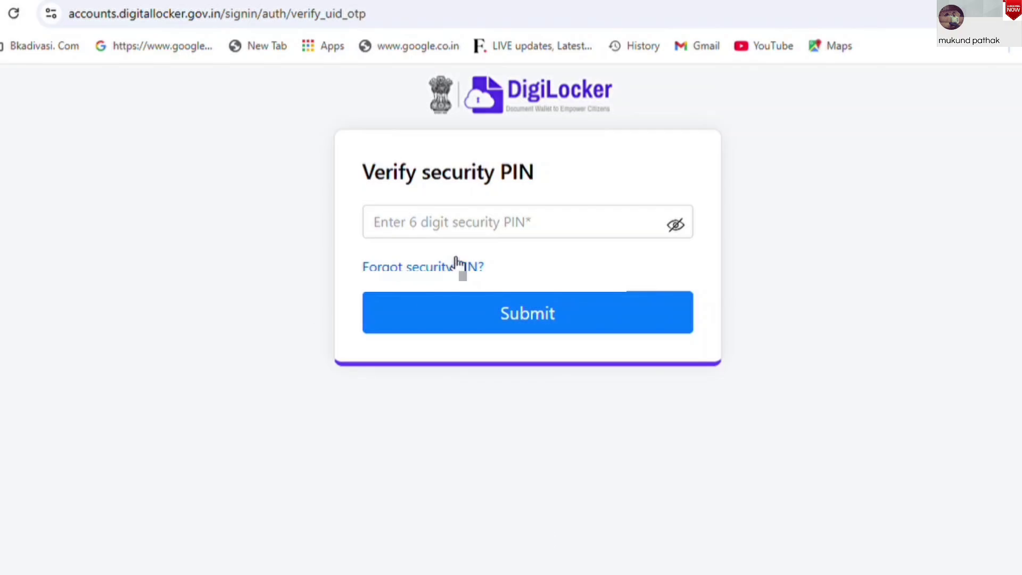
Try verifying with the security PIN, entering it twice without success
click(450, 234)
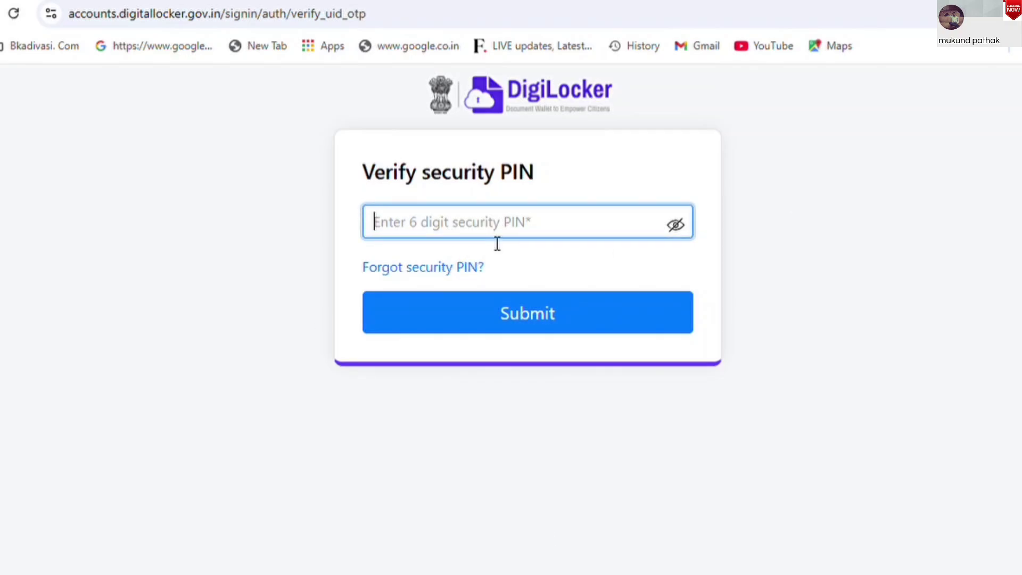
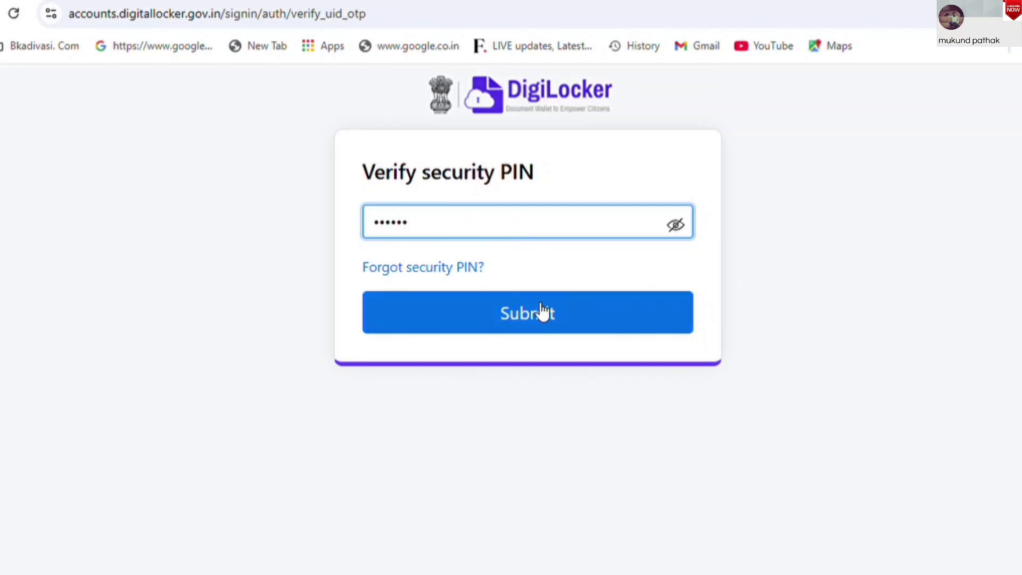
click(540, 311)
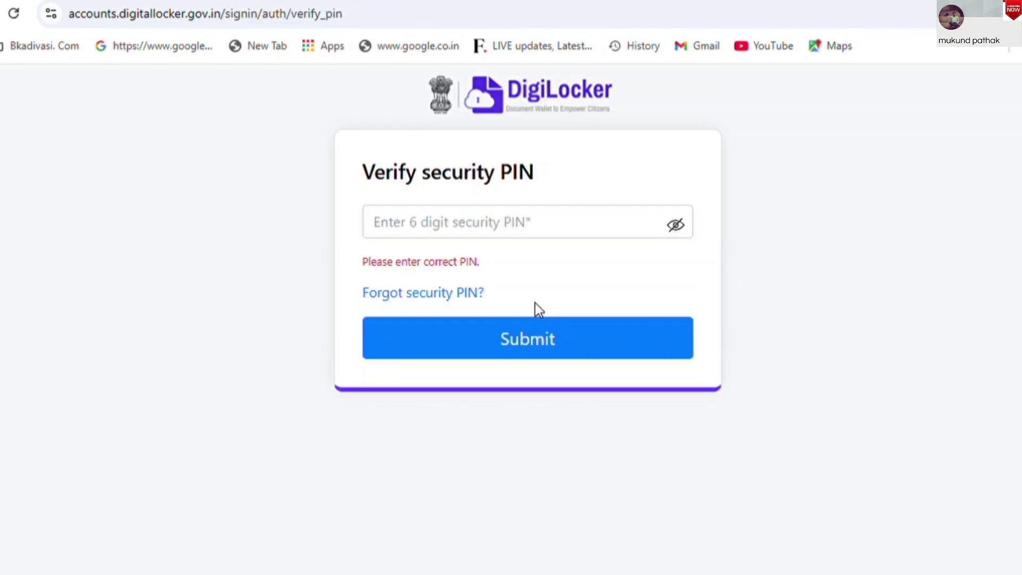
click(423, 222)
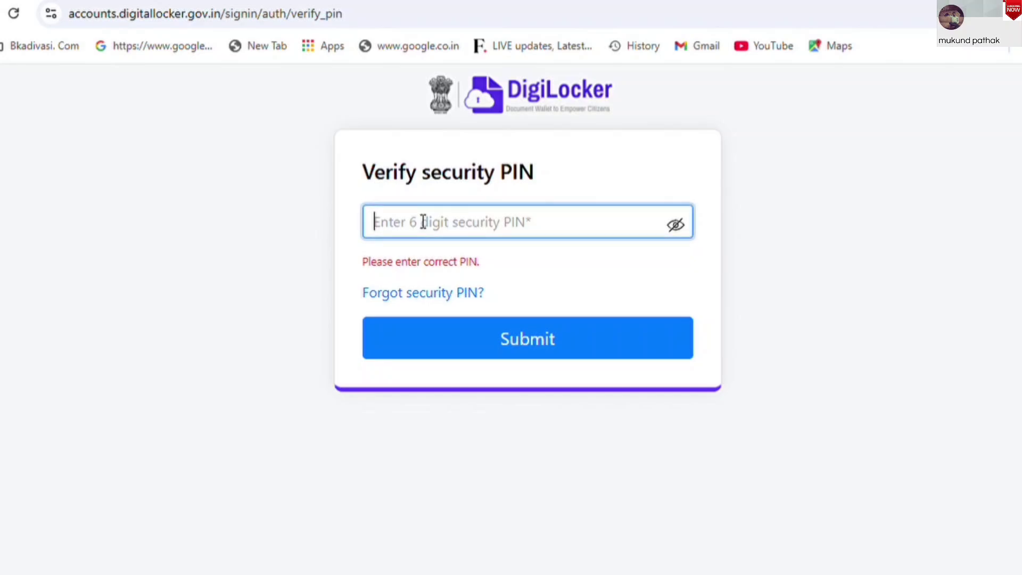
text(11)
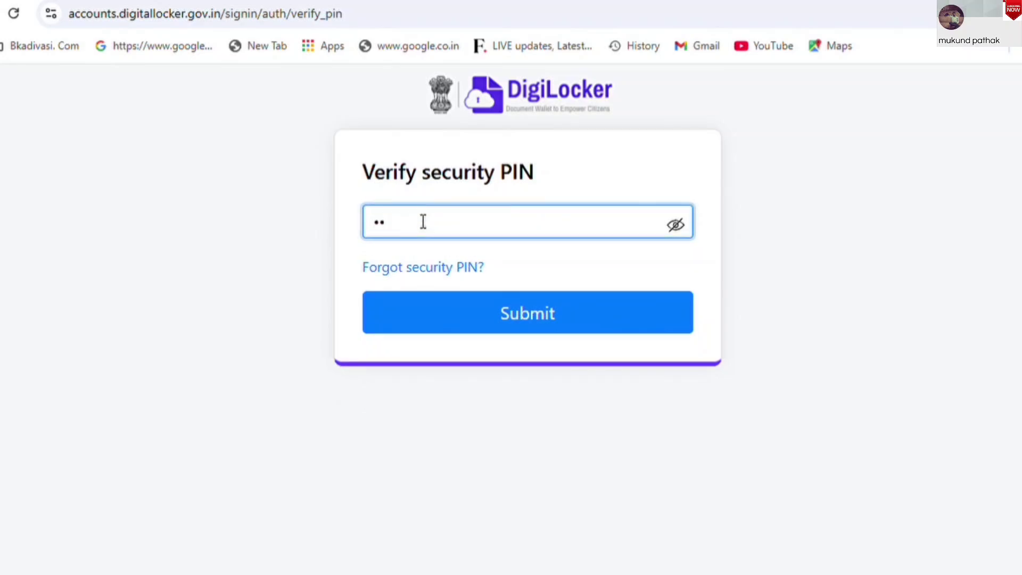
text(1111)
click(538, 313)
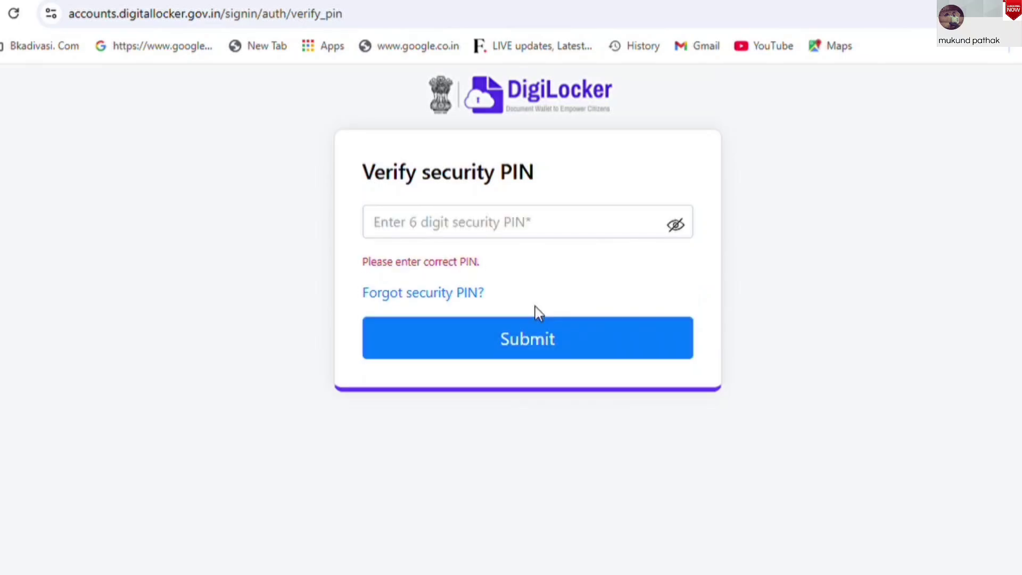
Start the forgotten security PIN reset and confirm the date of birth
click(396, 295)
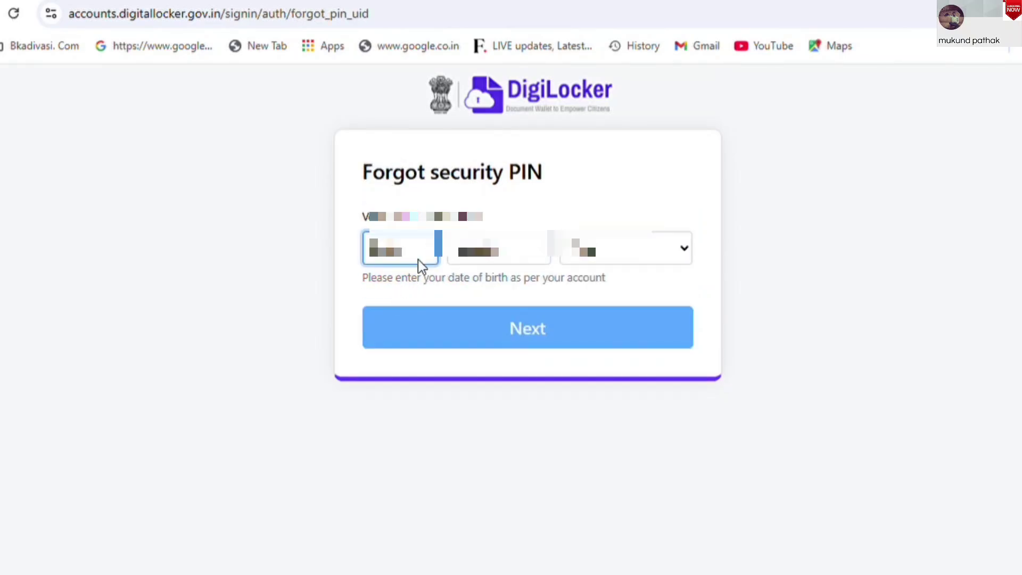
key(BackSpace)
click(505, 260)
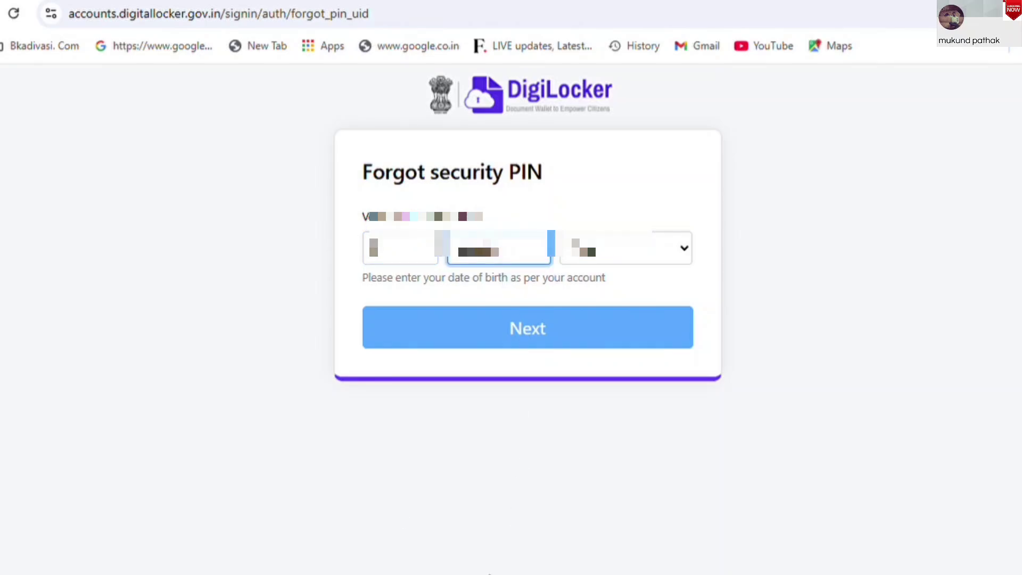
click(666, 256)
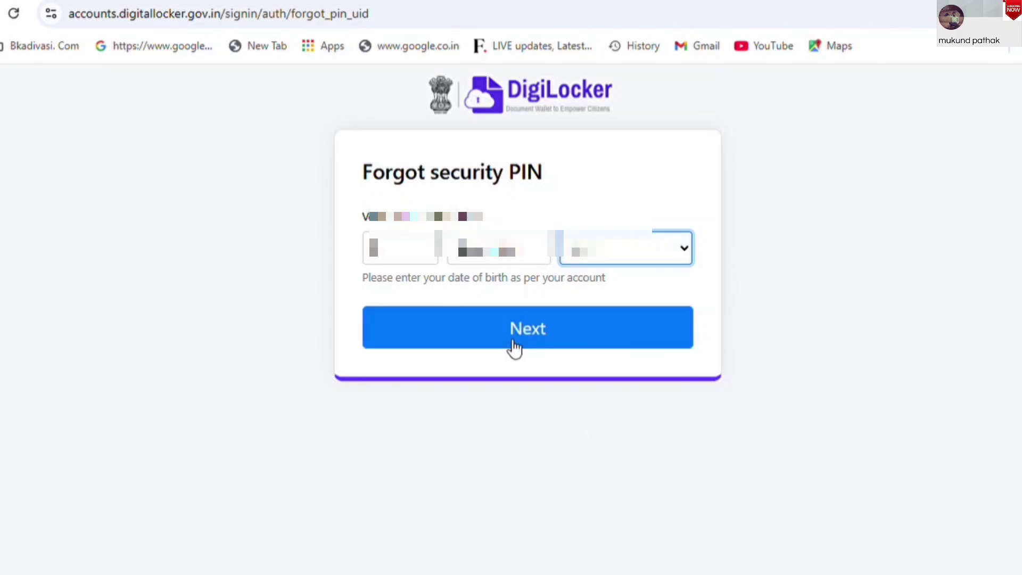
click(511, 346)
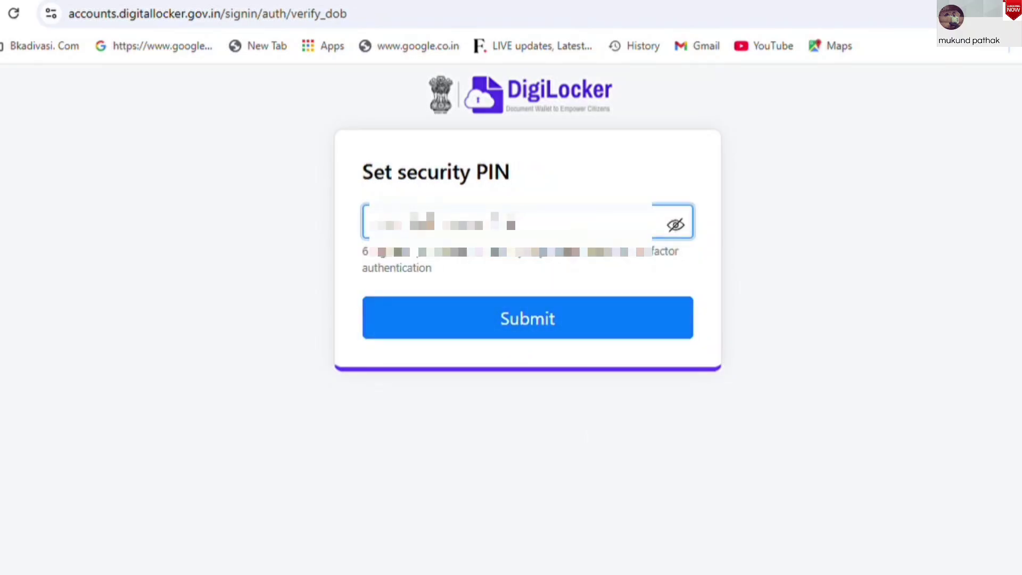
Set and submit a new 6-digit security PIN
key(ctrl+a)
key(BackSpace)
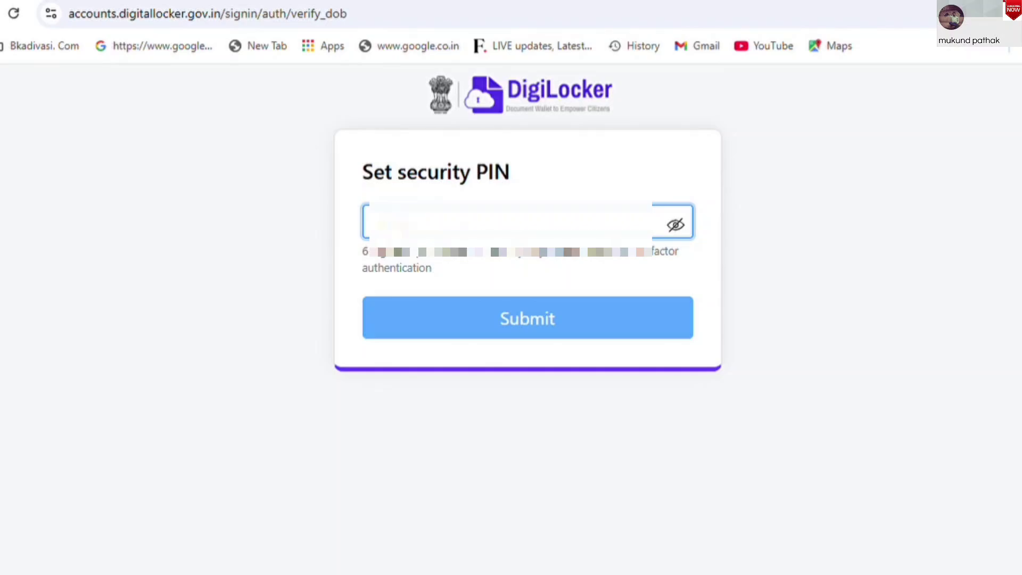
click(560, 329)
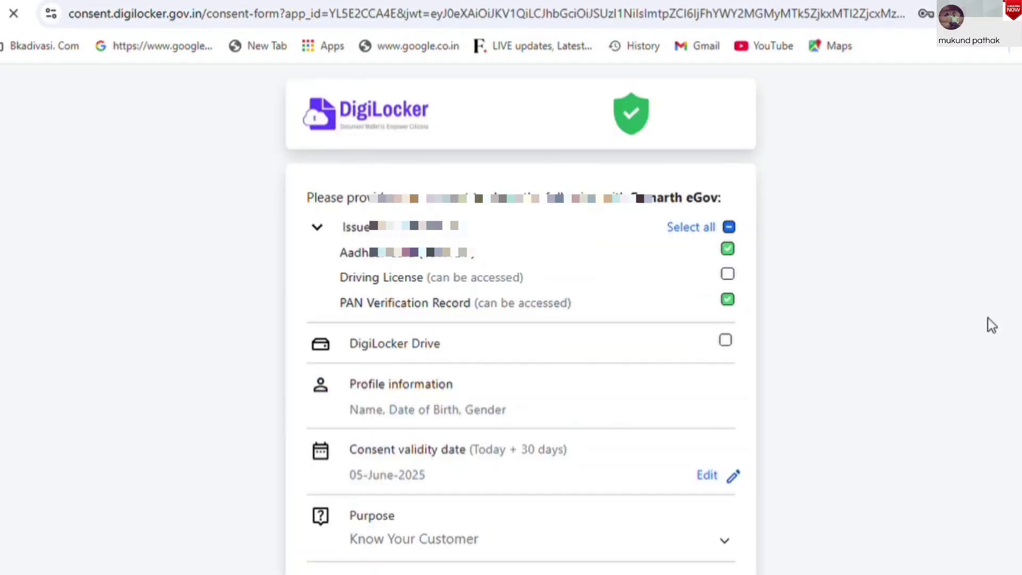
Allow DigiLocker to share the Aadhaar card and PAN verification record with Samarth eGov
scroll(521, 319, down, 2)
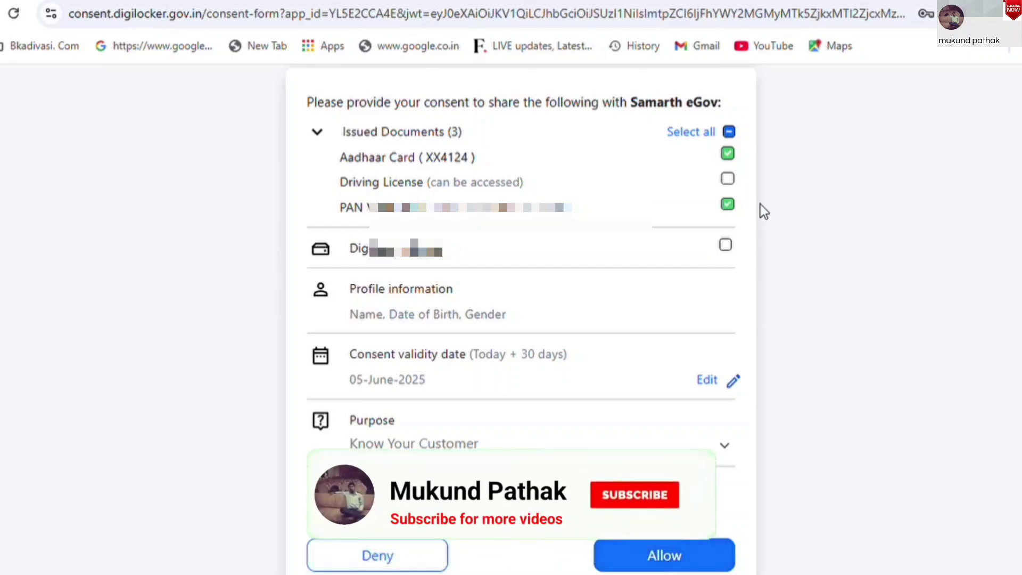
click(672, 556)
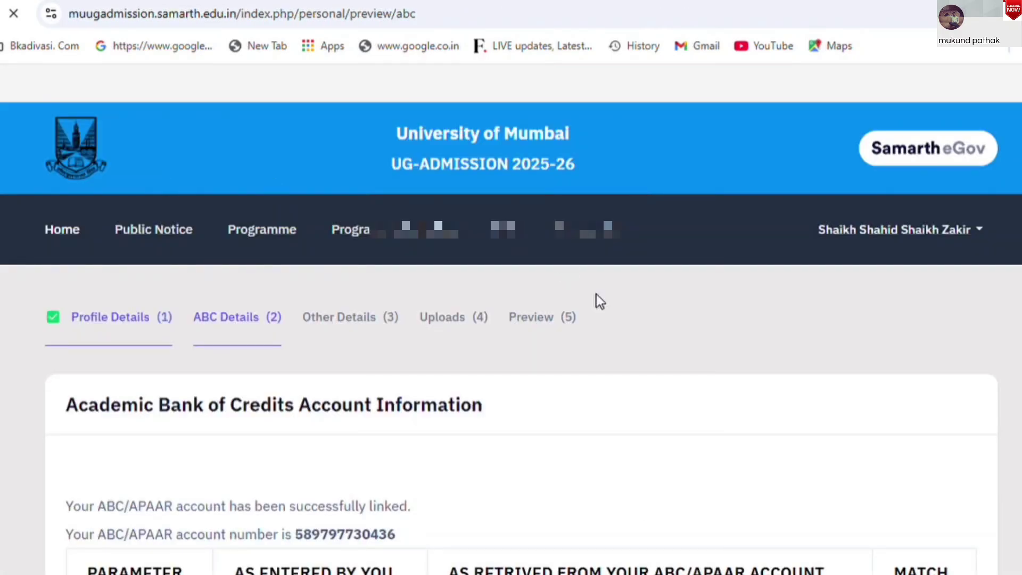
Check the name, gender and birth date match table, then choose Complete Your Profile
scroll(511, 320, down, 5)
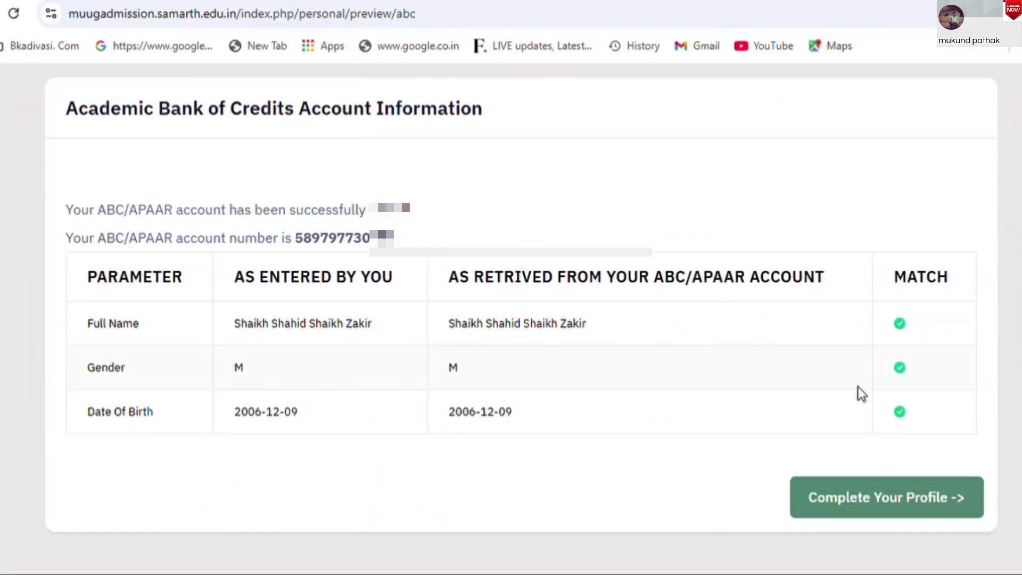
click(905, 512)
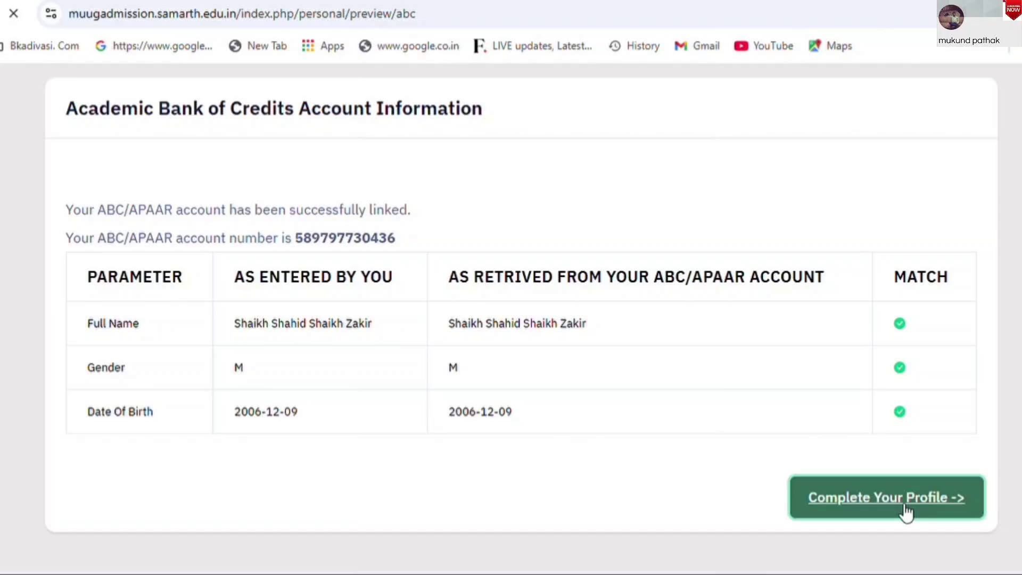
scroll(905, 512, down, 1)
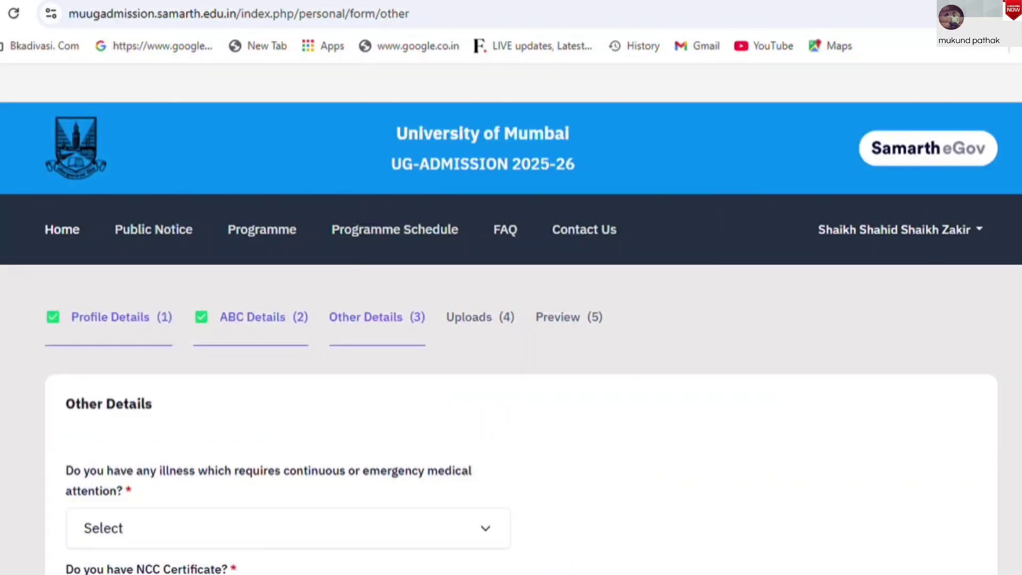
Answer No to the illness, NCC certificate, NSS Camp and university-employee ward questions
scroll(511, 330, down, 2)
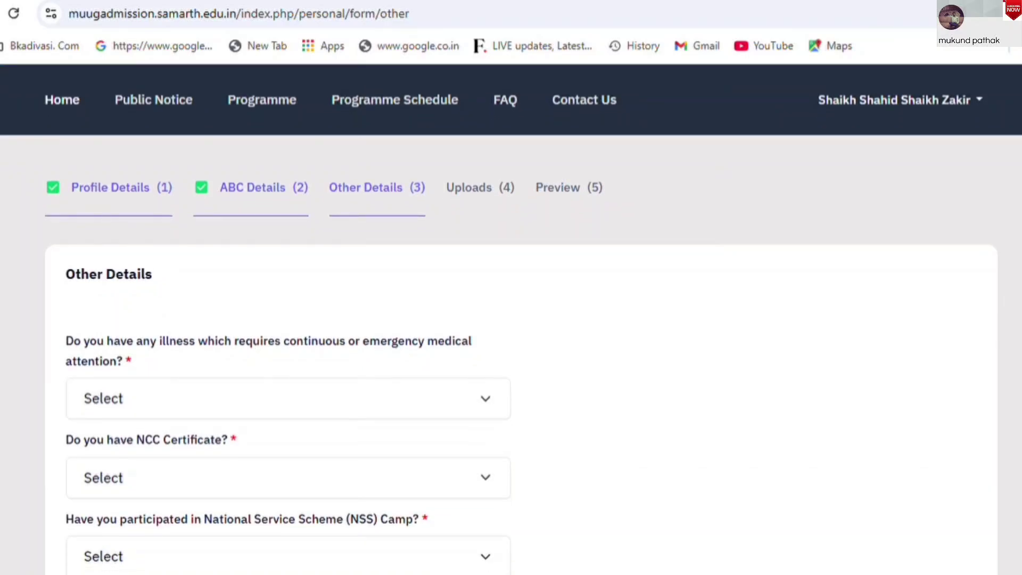
scroll(85, 138, down, 3)
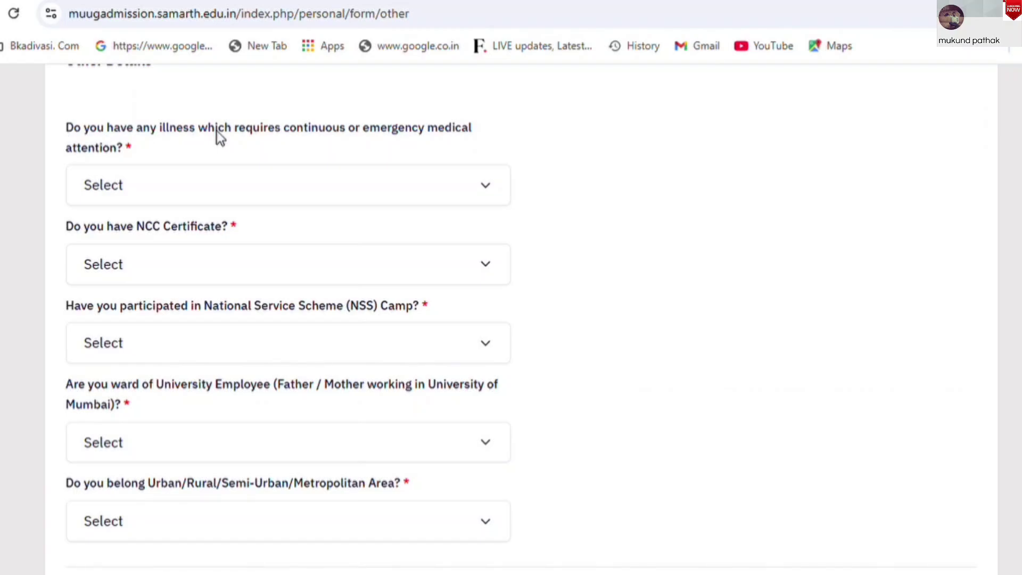
click(349, 181)
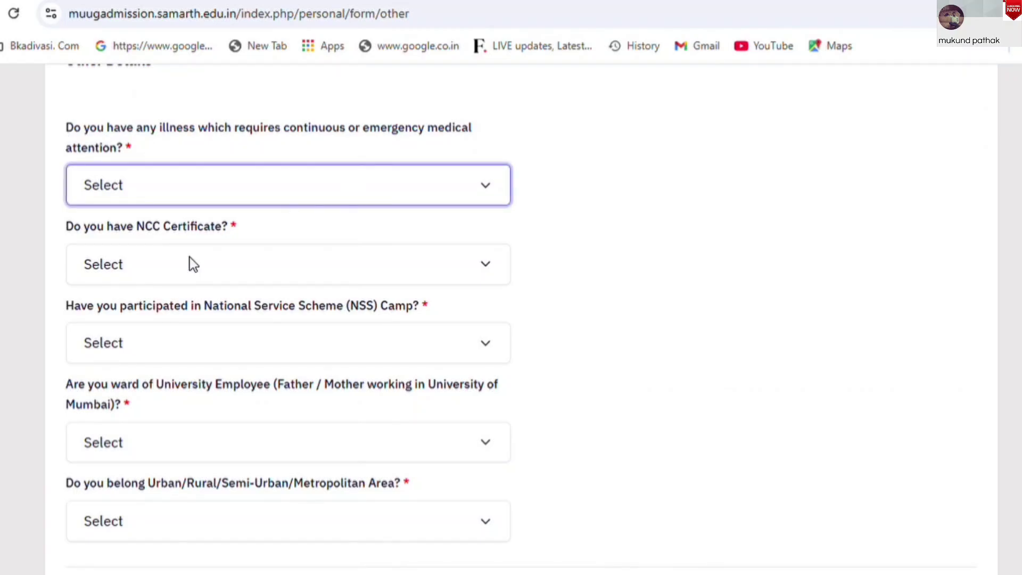
key(n)
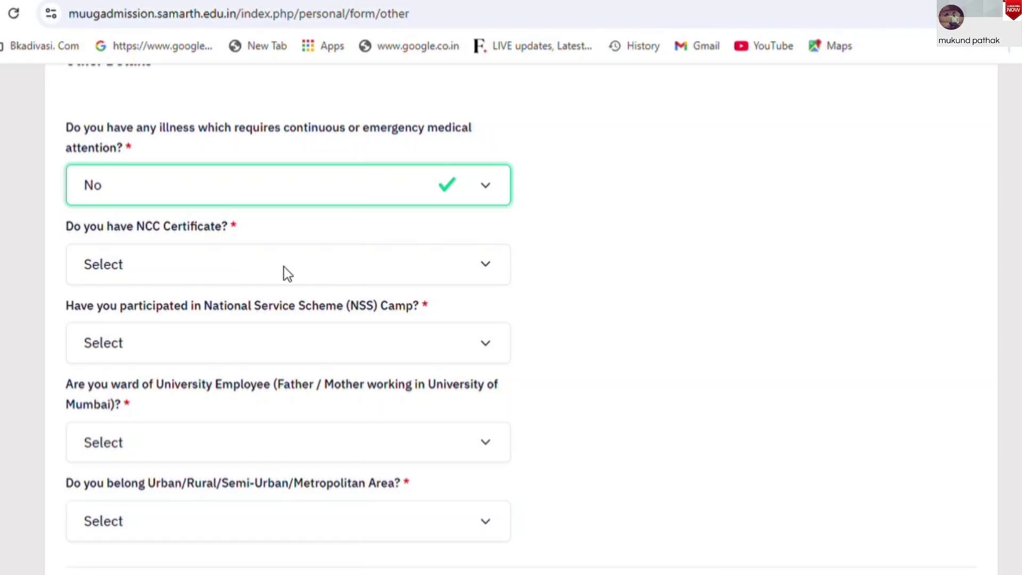
click(205, 255)
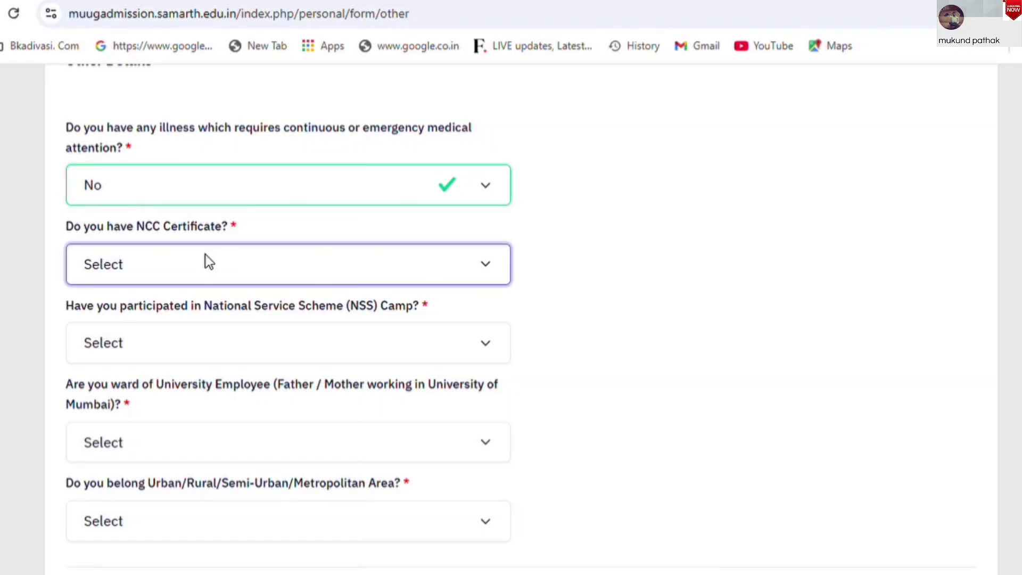
key(n)
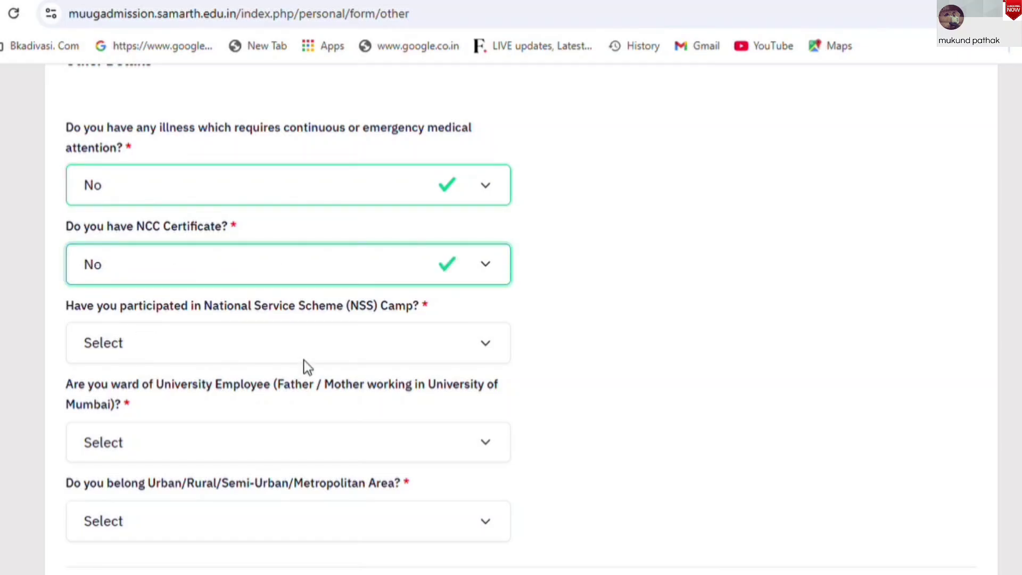
click(382, 330)
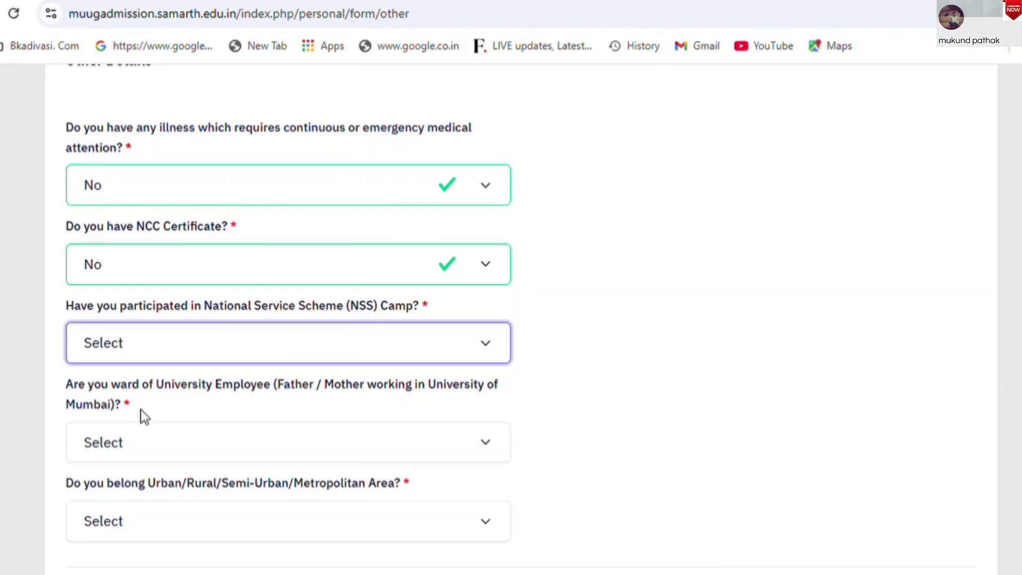
key(n)
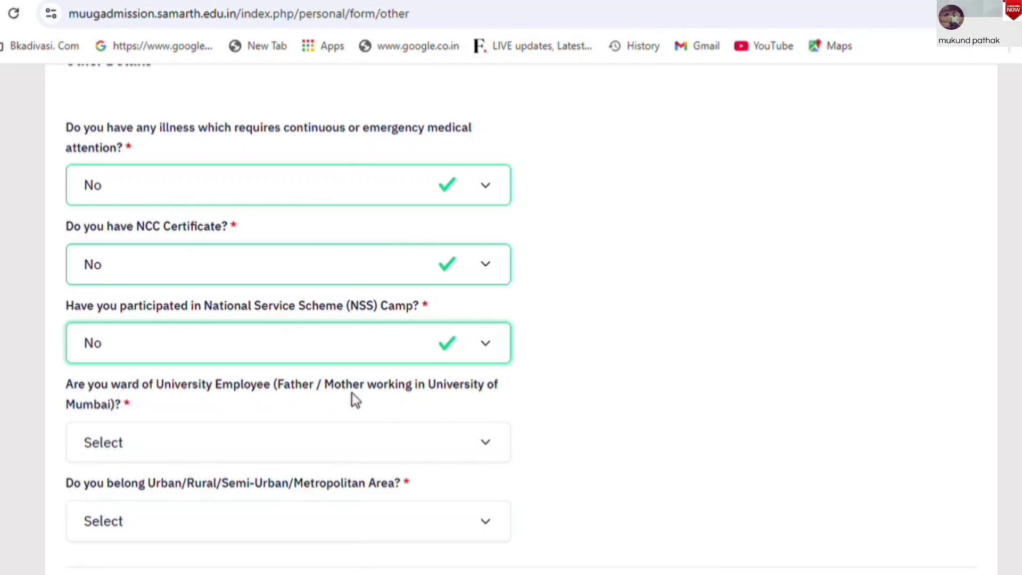
click(367, 440)
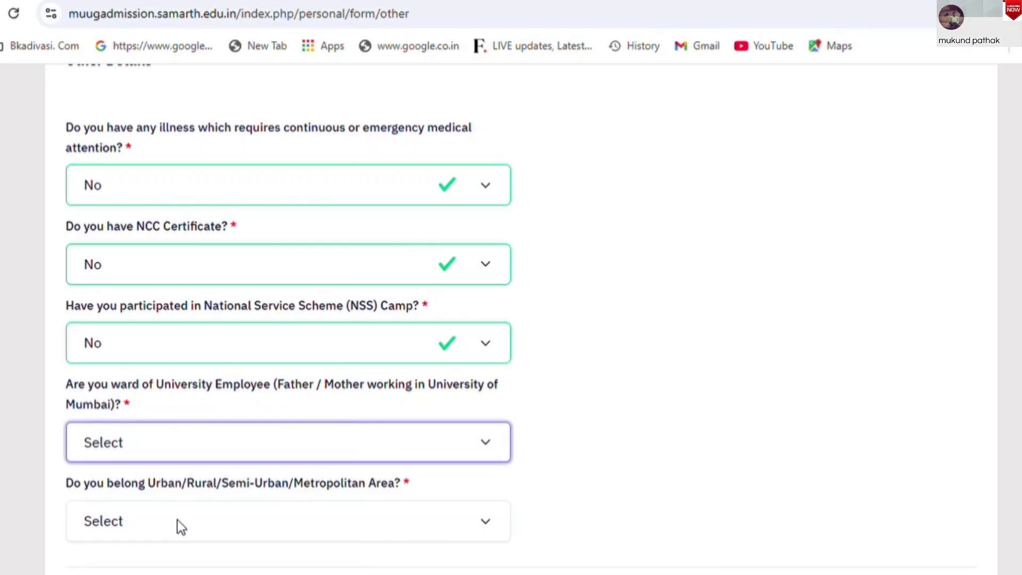
key(n)
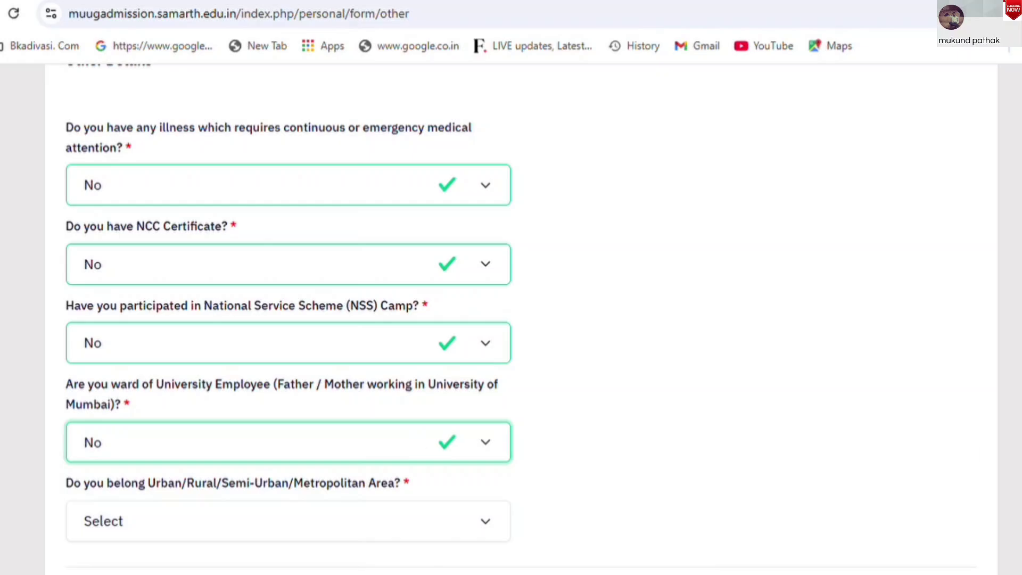
Set the Urban/Rural area type to Metropolitan
scroll(164, 260, down, 4)
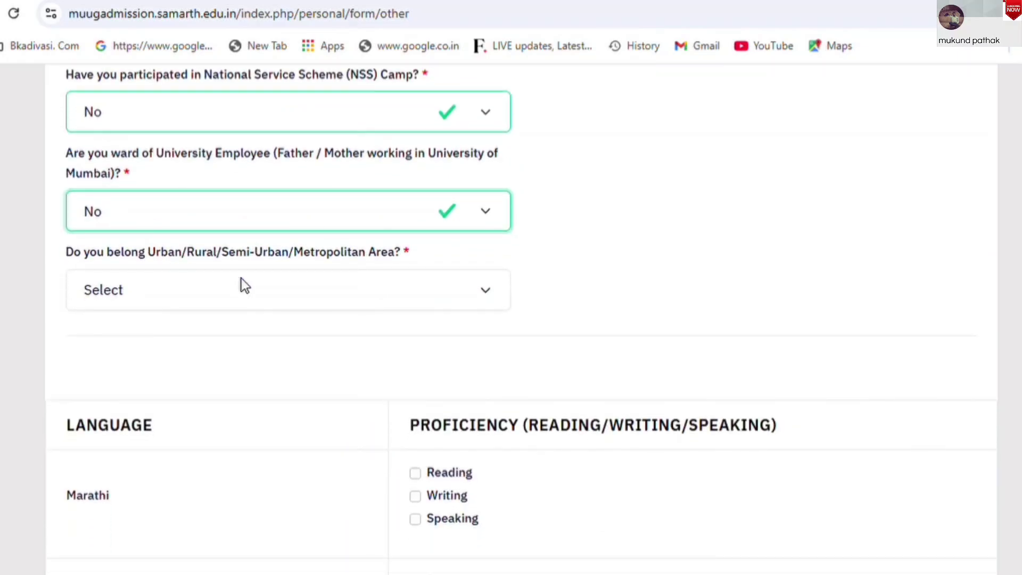
click(273, 289)
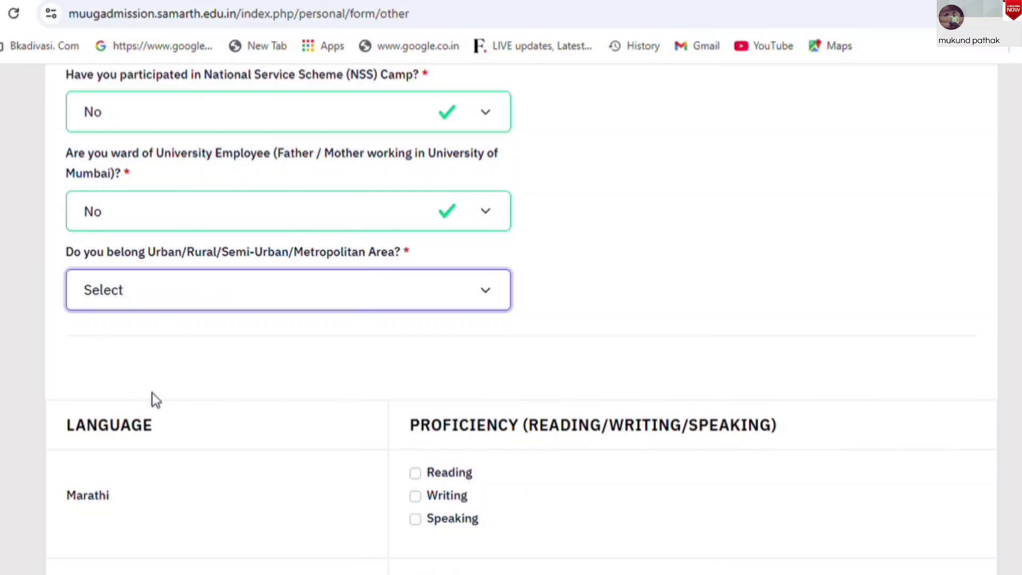
key(m)
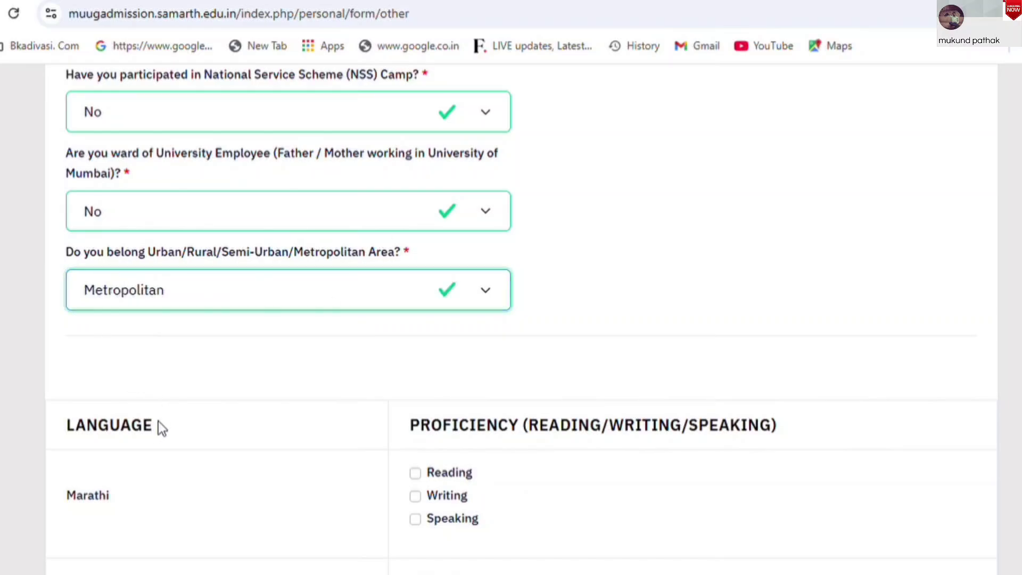
scroll(537, 148, down, 5)
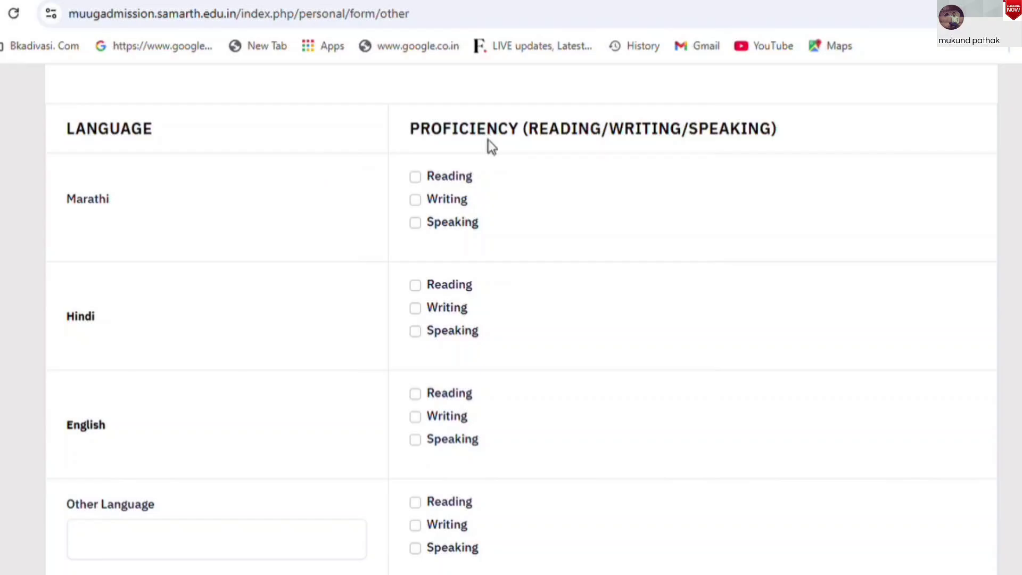
scroll(489, 146, up, 1)
scroll(488, 144, up, 5)
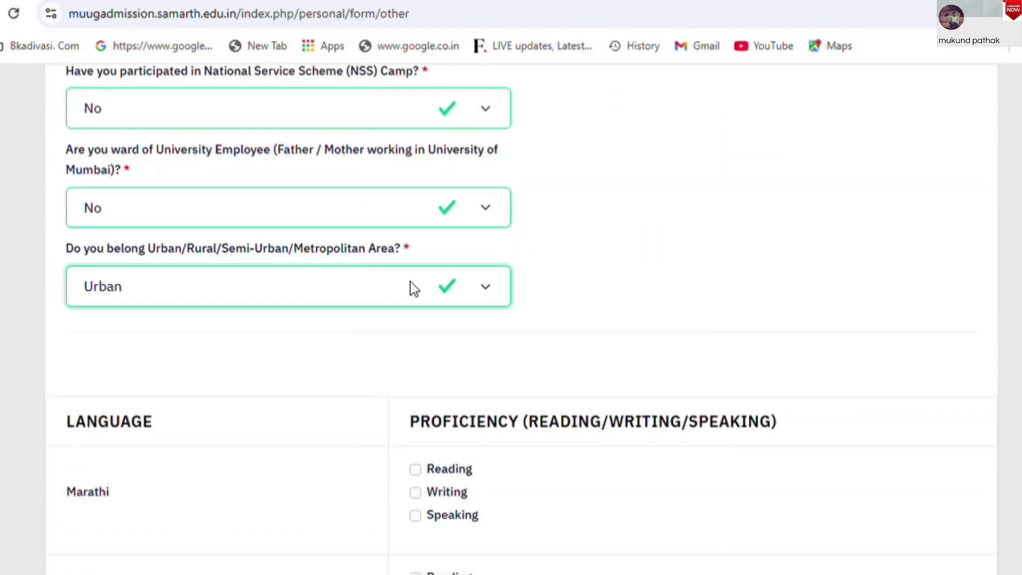
key(m)
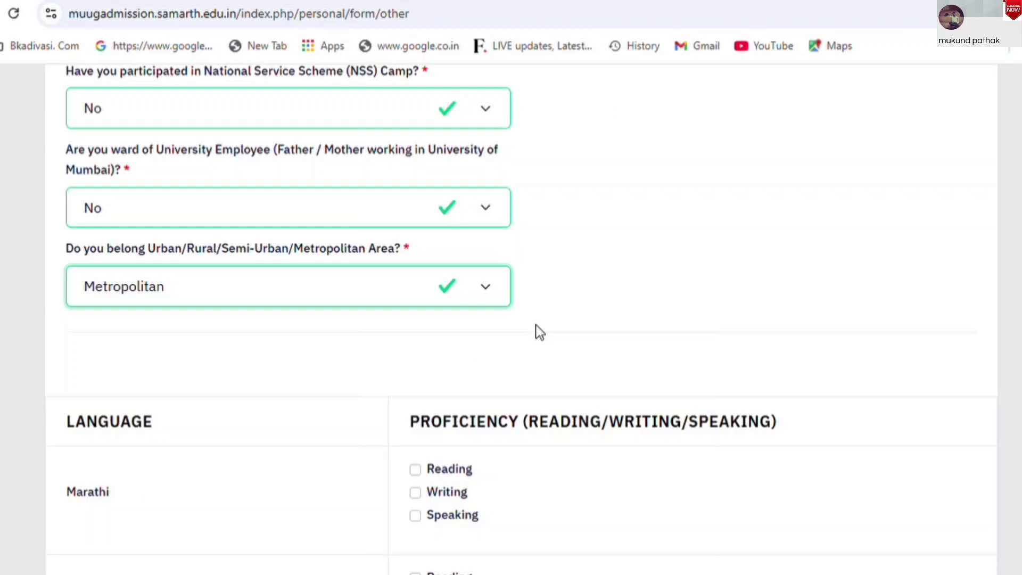
Mark Marathi, Hindi and English reading, writing and speaking proficiency, then save Other Details
scroll(522, 341, down, 5)
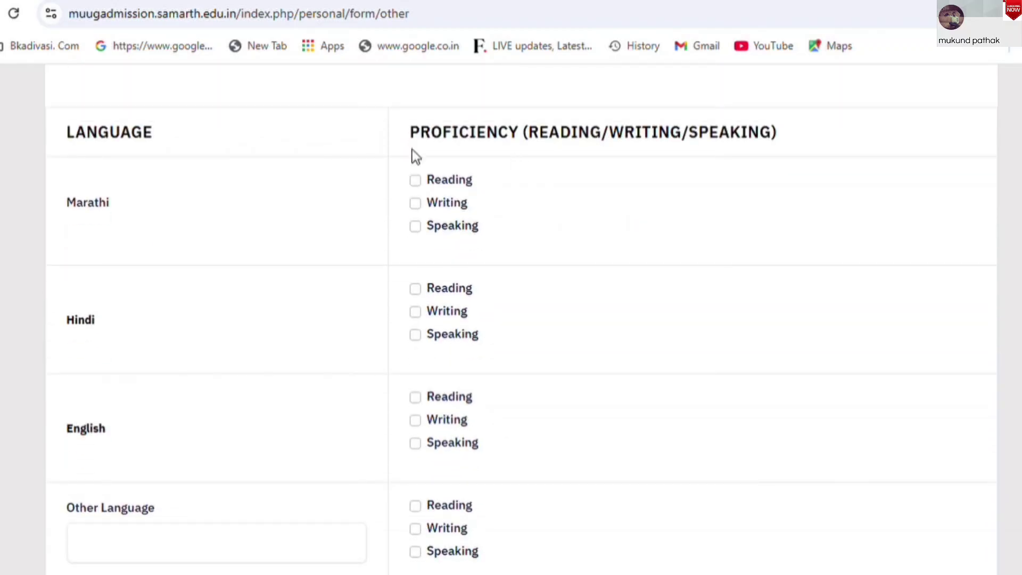
drag(539, 141, 768, 147)
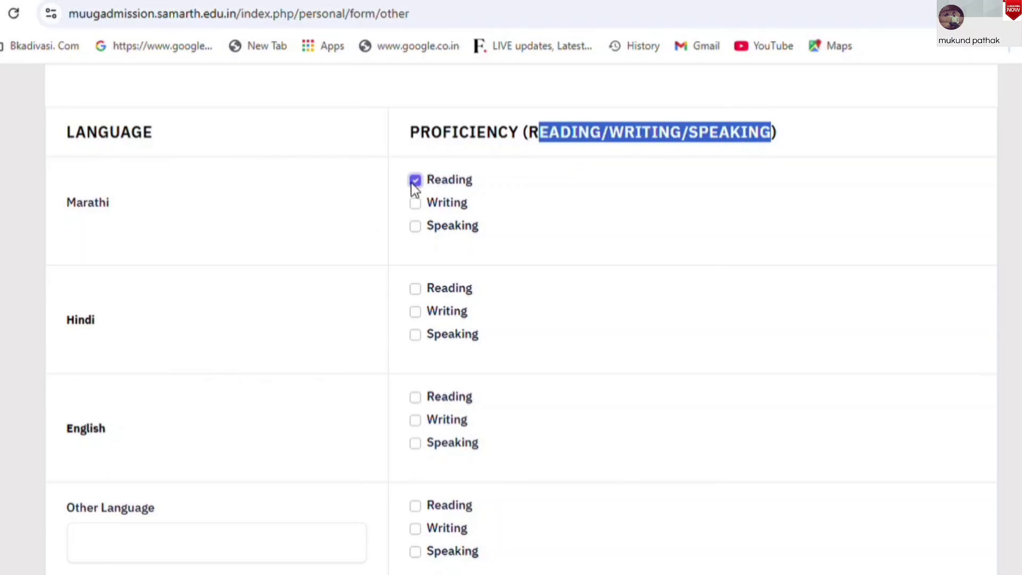
click(414, 227)
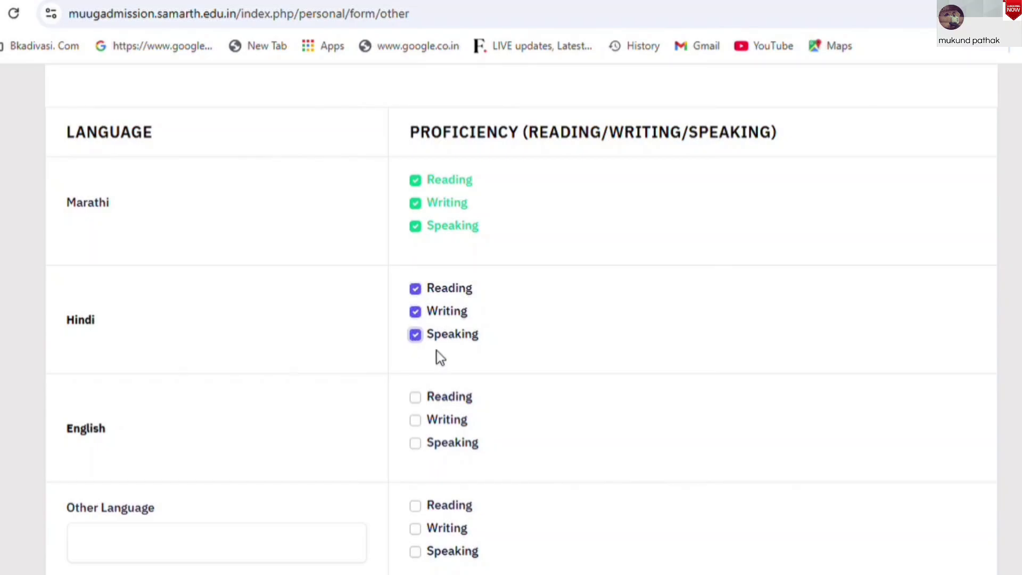
click(416, 420)
click(417, 444)
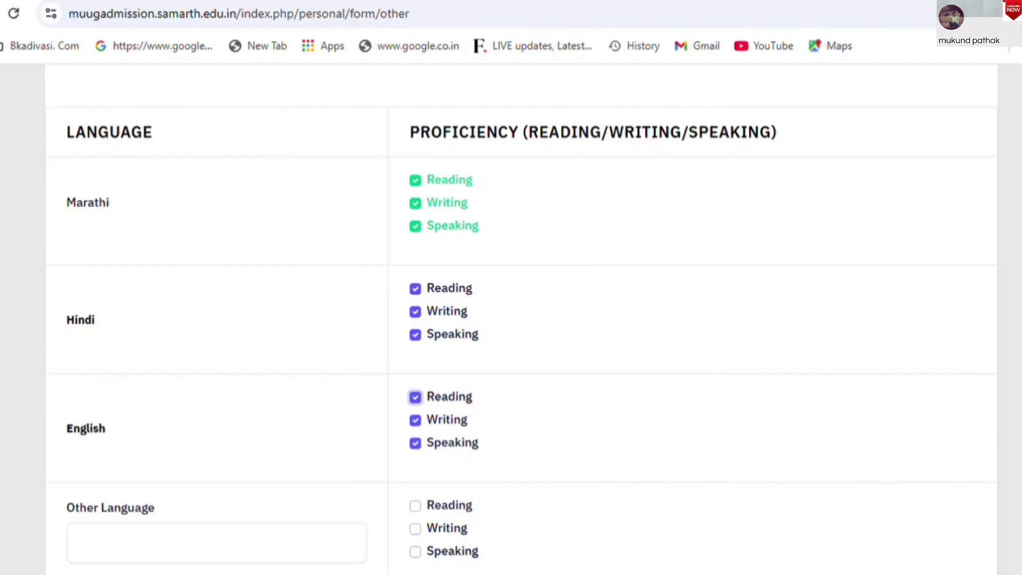
scroll(511, 319, down, 3)
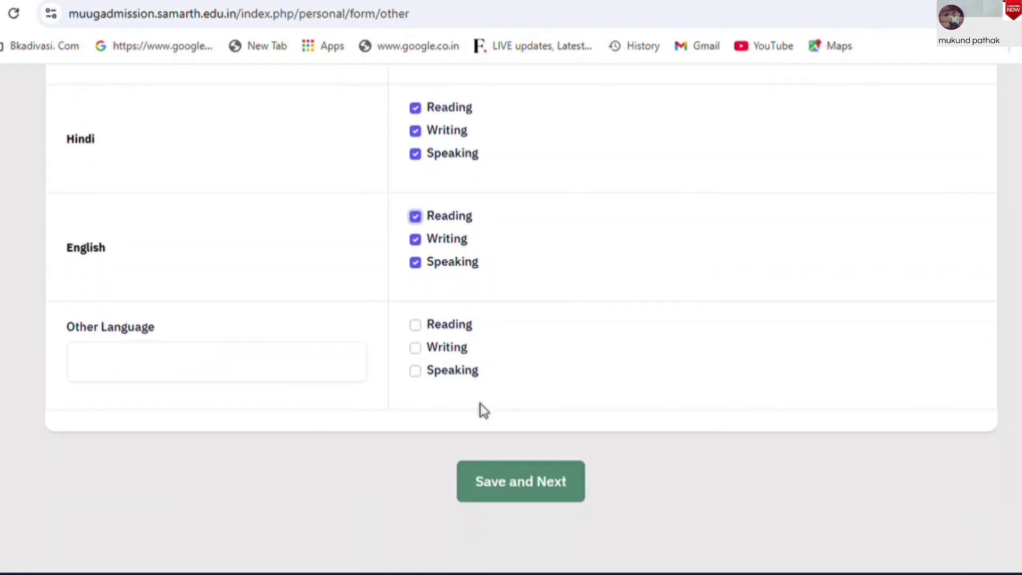
click(565, 502)
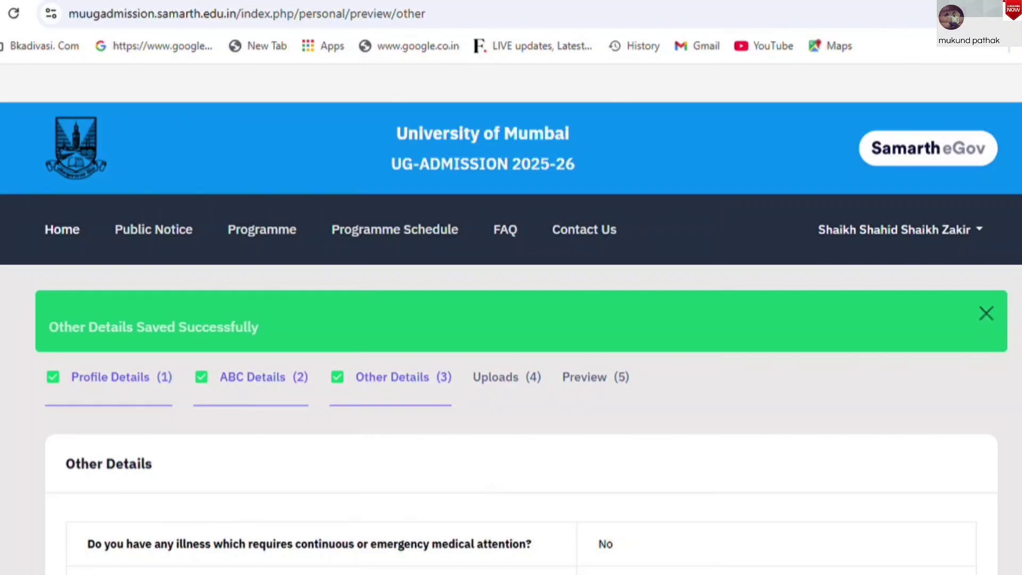
Review the Other Details preview and proceed to the Uploads step
scroll(491, 488, down, 6)
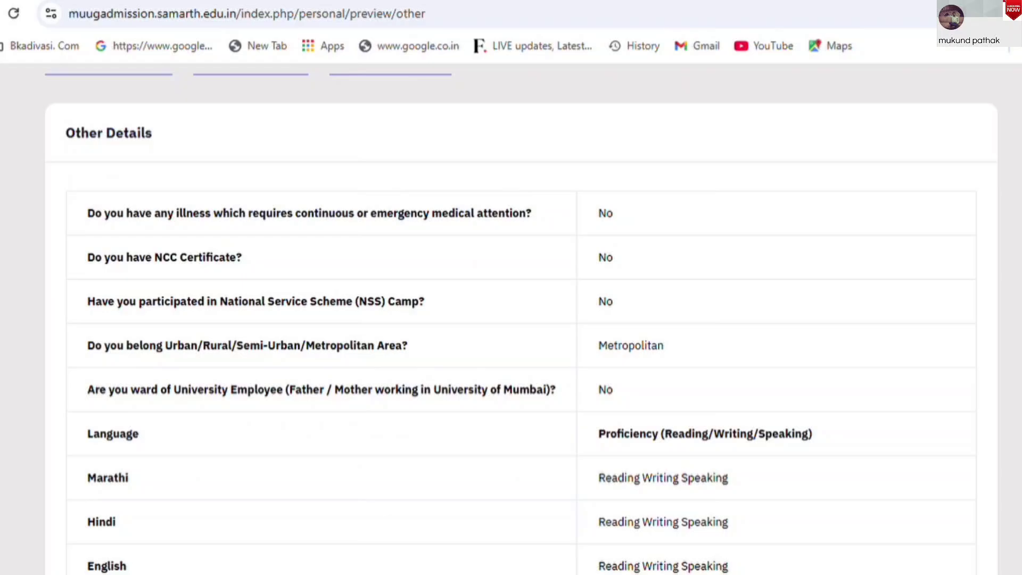
scroll(511, 319, down, 7)
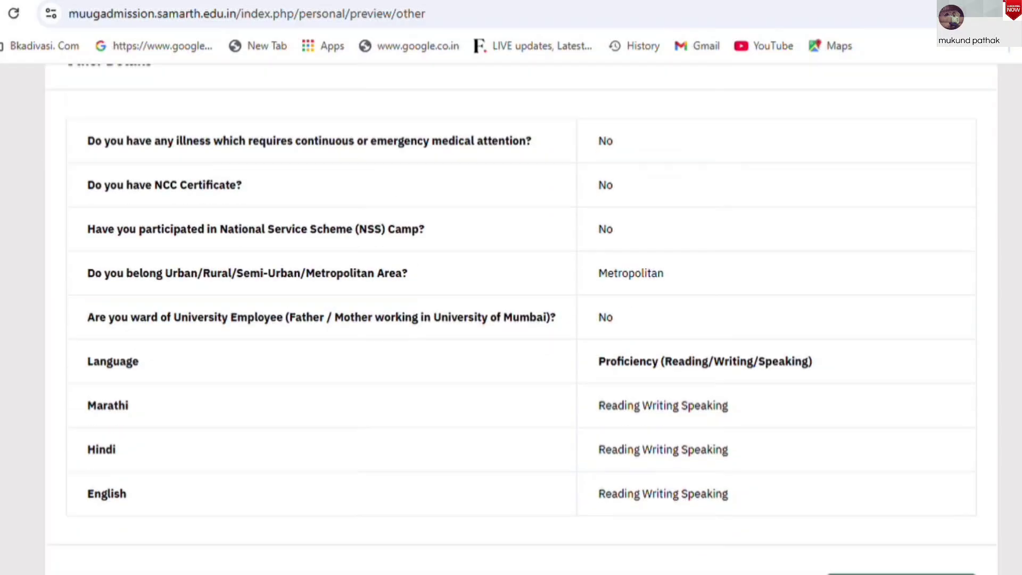
click(922, 319)
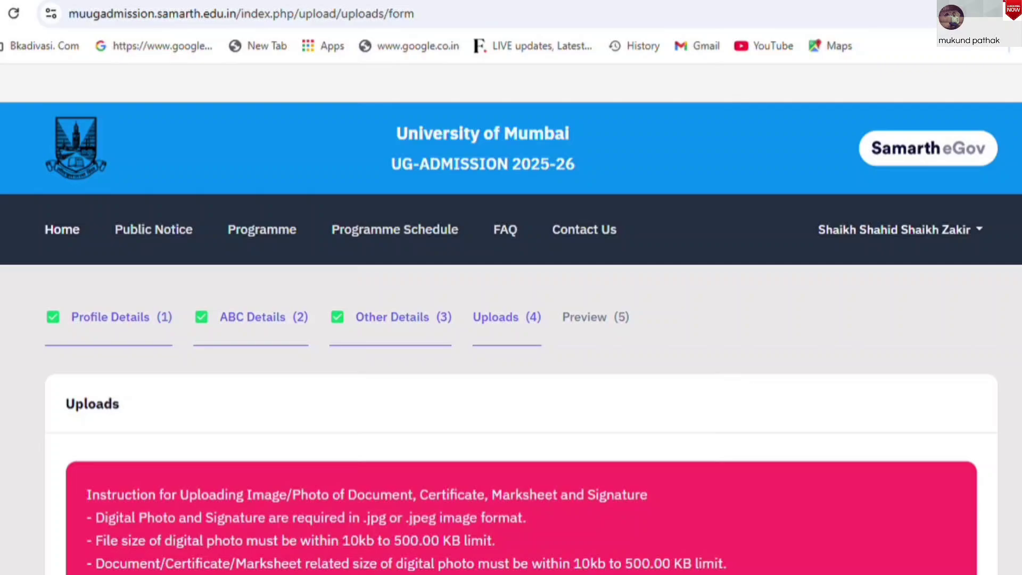
Review the upload rules: jpg or jpeg format, 10 KB to 500.00 KB file size
scroll(222, 355, down, 6)
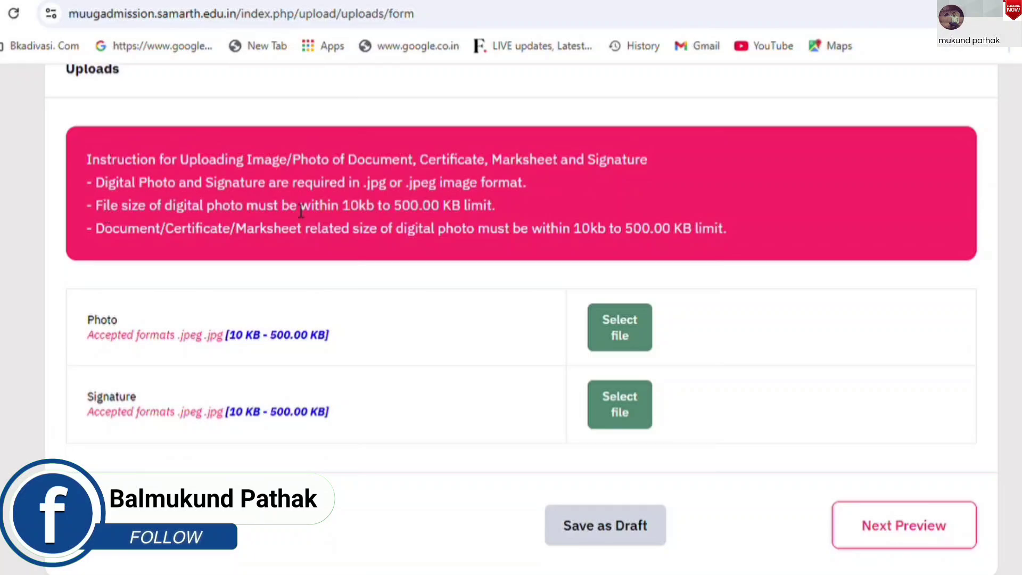
double_click(376, 182)
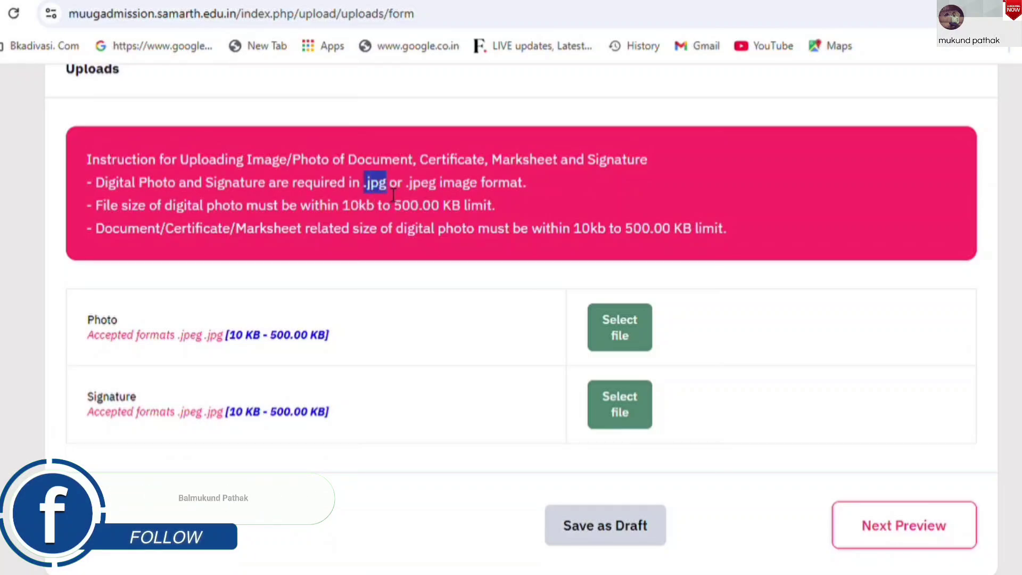
double_click(424, 183)
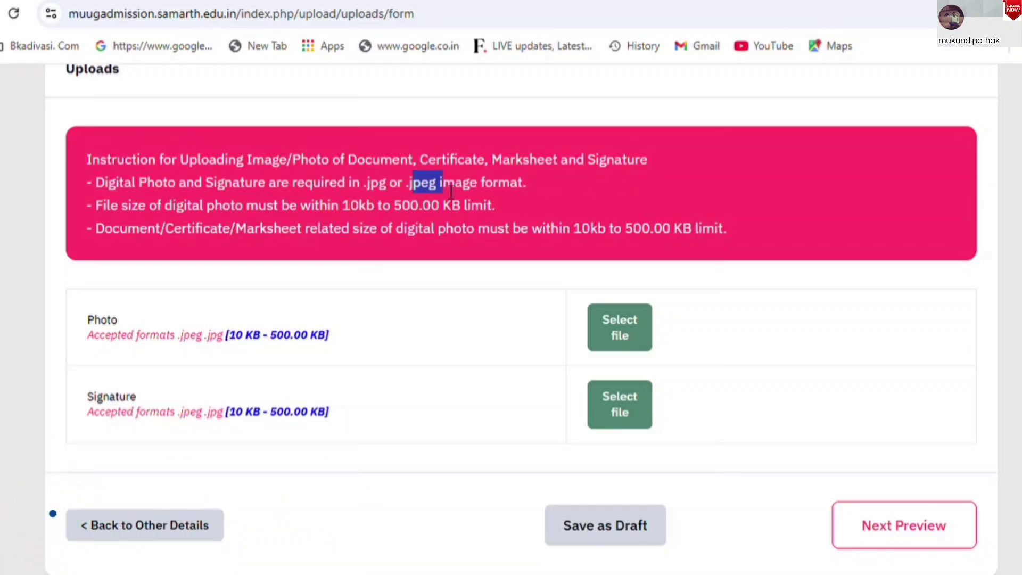
drag(342, 207, 499, 212)
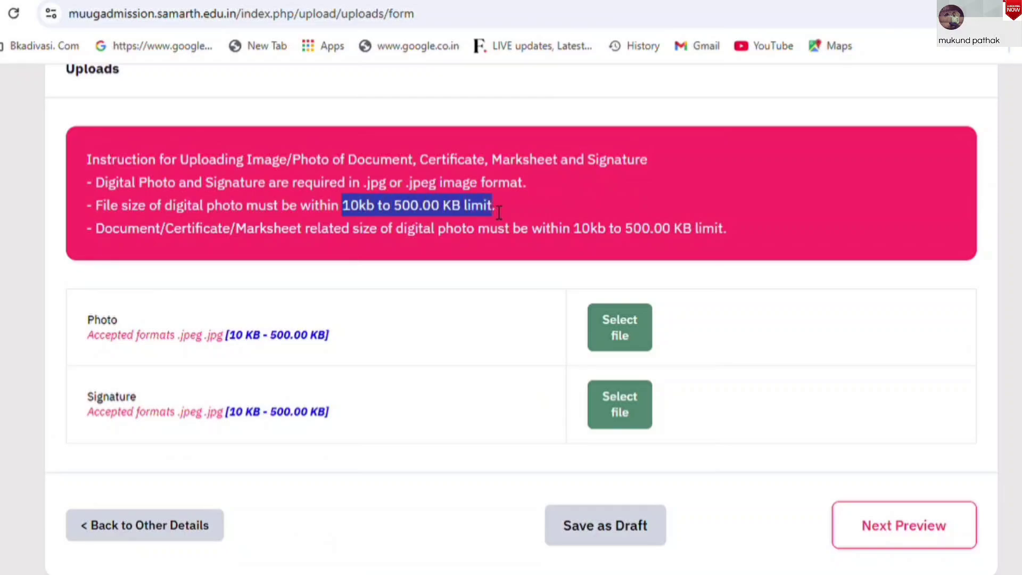
drag(96, 230, 606, 244)
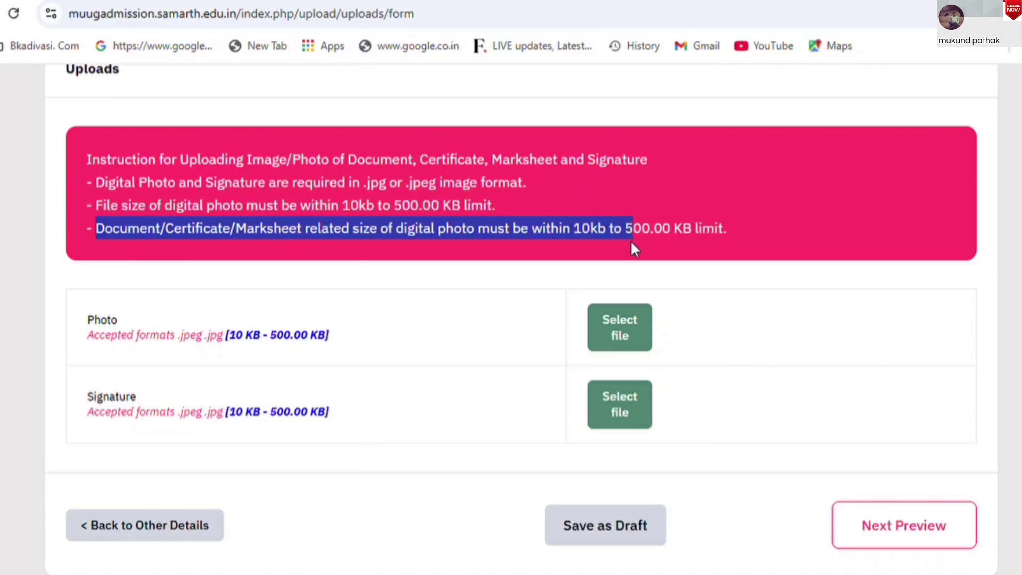
Continue to the final profile preview with the Submit and Lock confirmation
scroll(511, 310, down, 2)
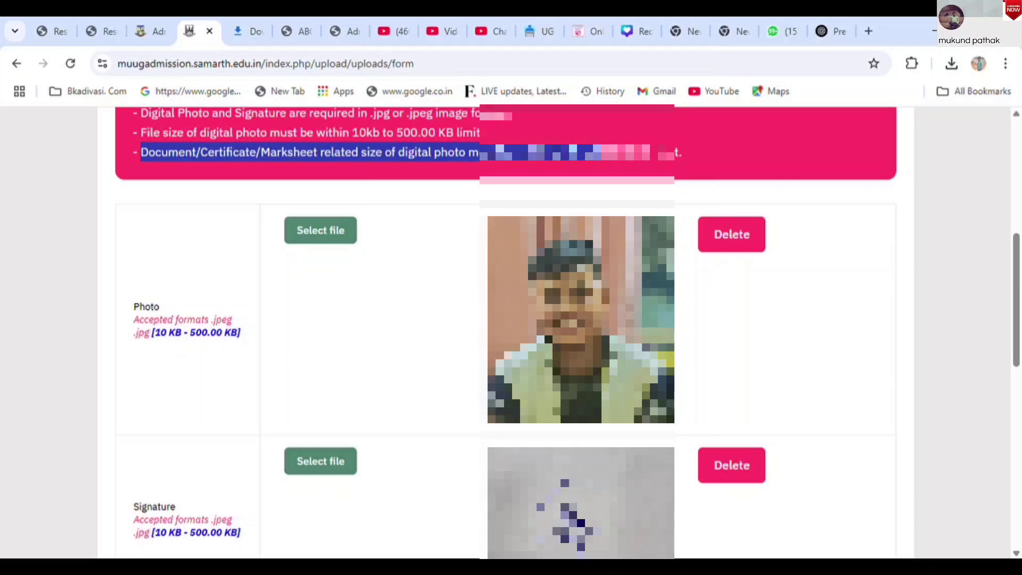
mouse_move(1016, 305)
mouse_down()
mouse_move(1019, 439)
mouse_move(1020, 371)
mouse_up()
click(833, 365)
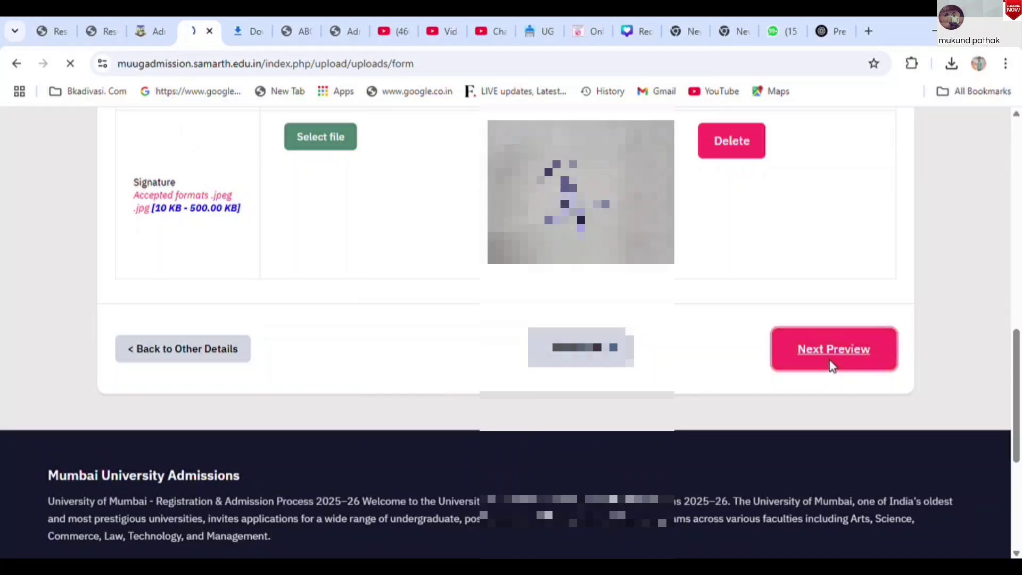
drag(1018, 159, 1019, 519)
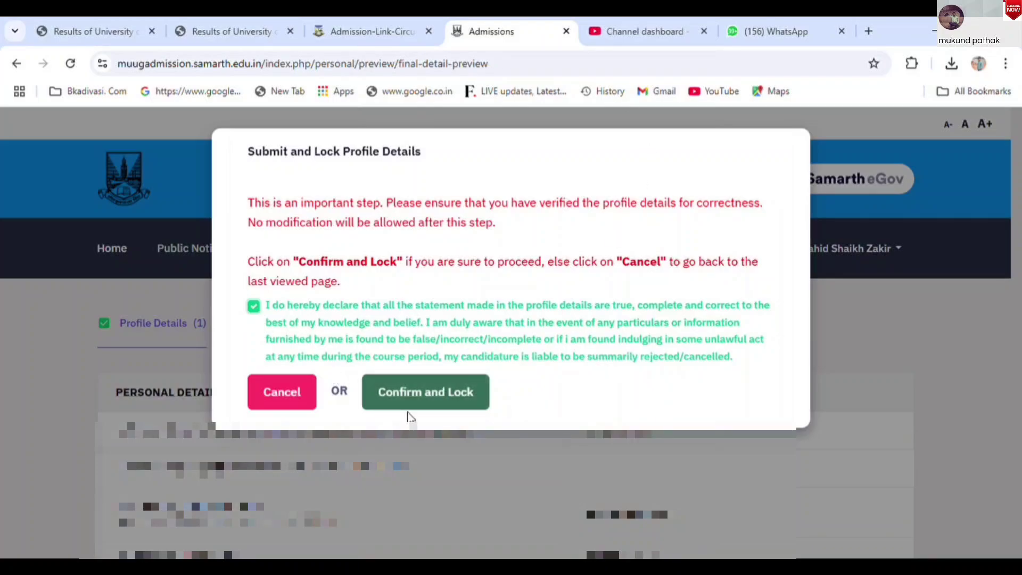
Confirm and lock the profile in the Submit and Lock dialog
click(433, 406)
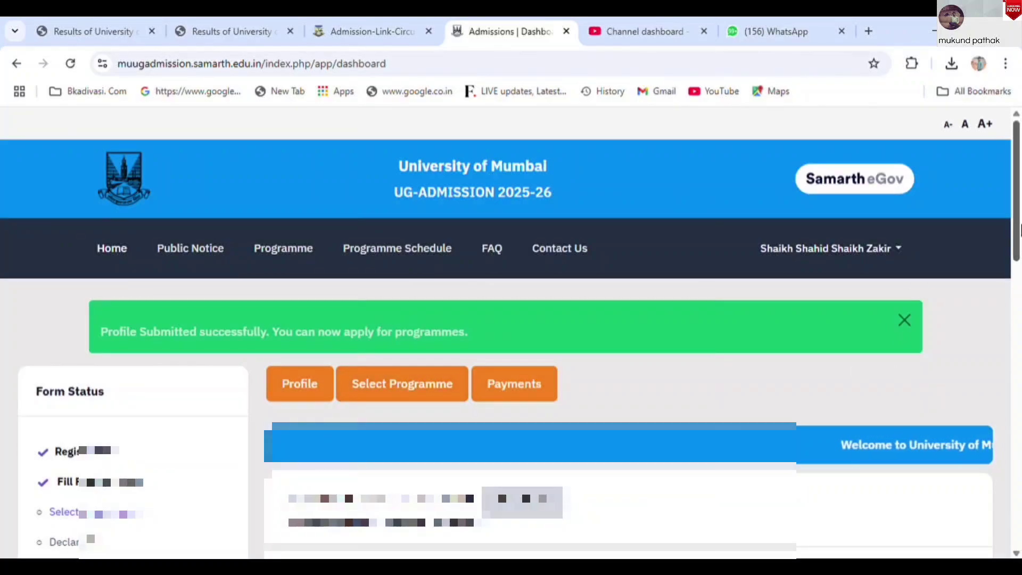
Try starting a programme selection from the dashboard, which warns none are open
drag(1019, 231, 1020, 403)
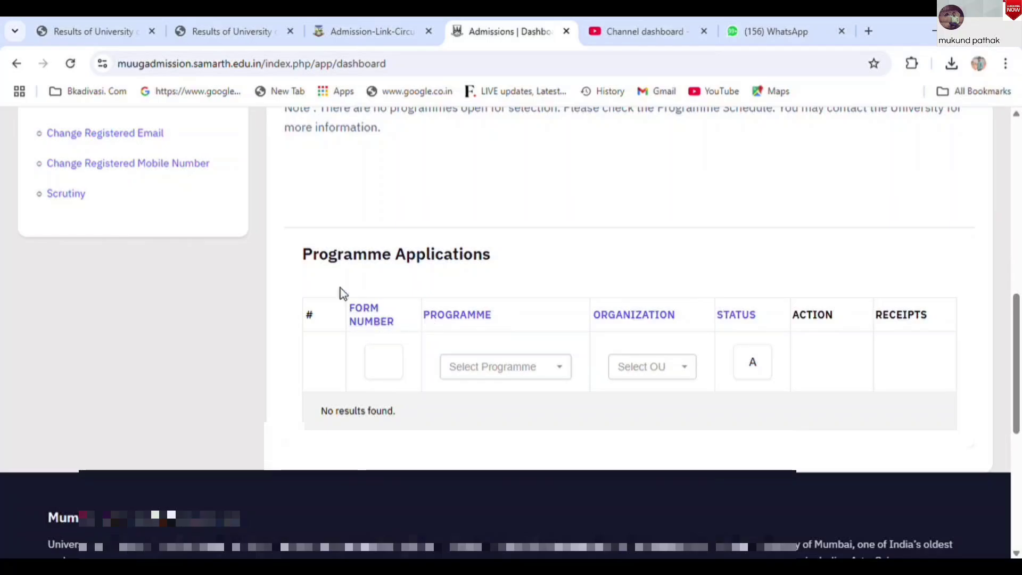
drag(314, 254, 495, 258)
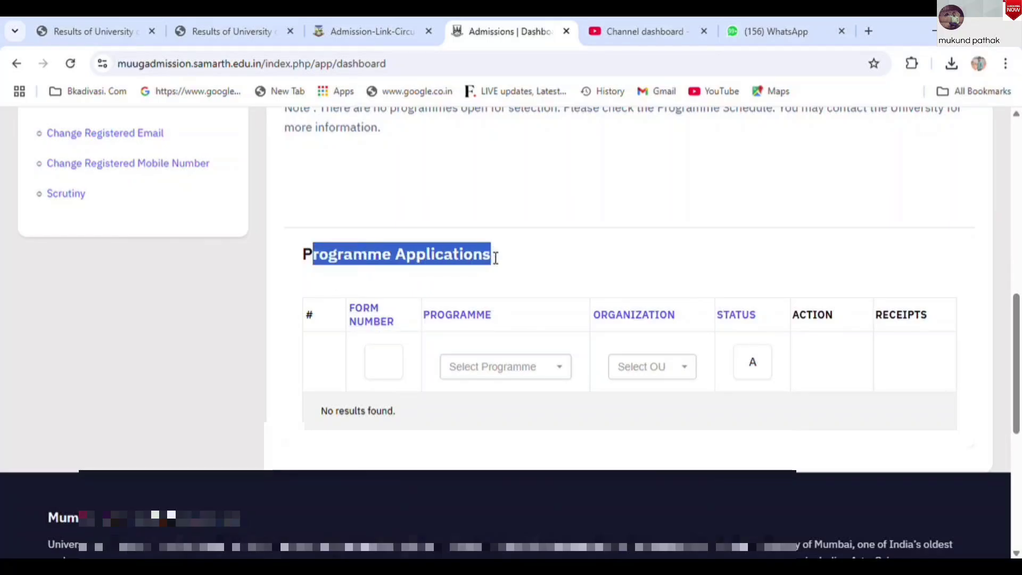
click(379, 361)
scroll(82, 429, up, 10)
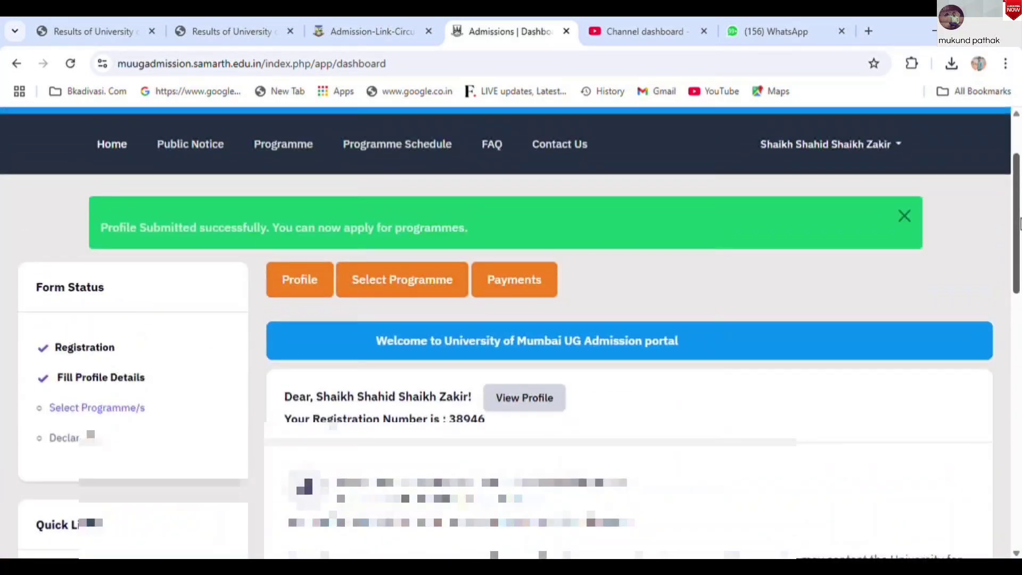
click(417, 283)
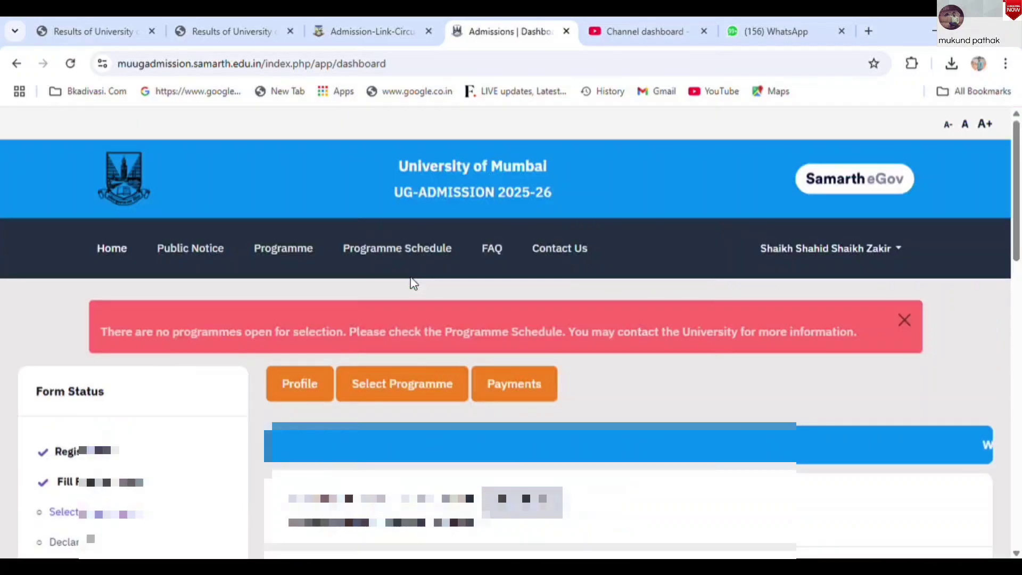
drag(1020, 272, 1021, 229)
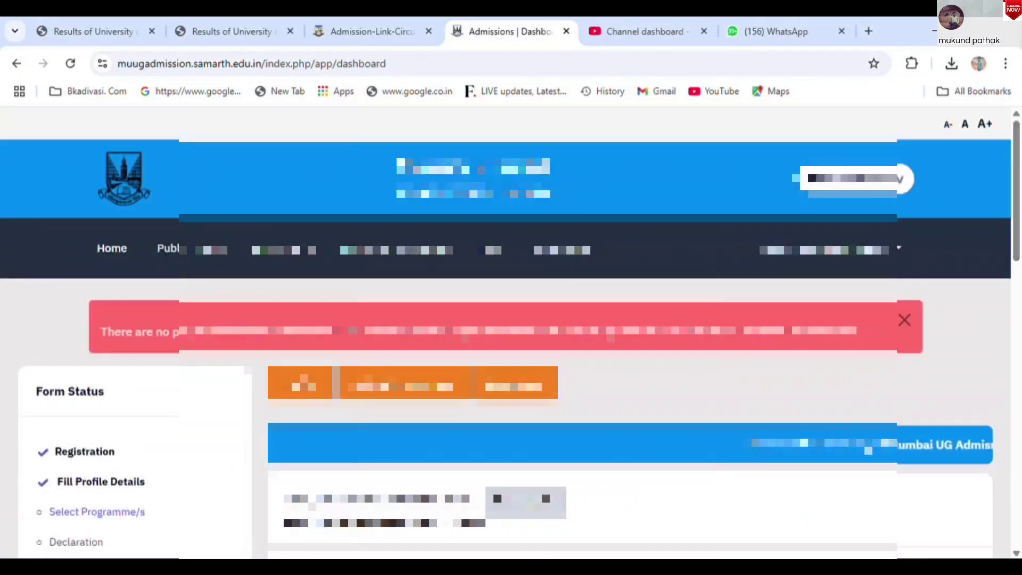
click(403, 391)
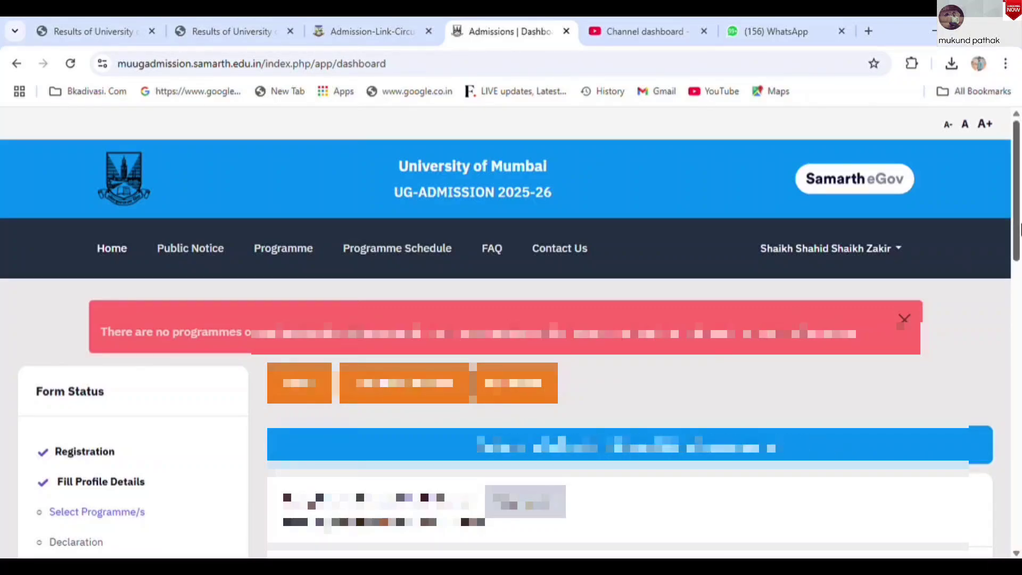
Open and close the empty Programme dropdown in the Programme Applications table, then reread the dashboard note
scroll(1020, 303, down, 4)
scroll(1019, 303, up, 1)
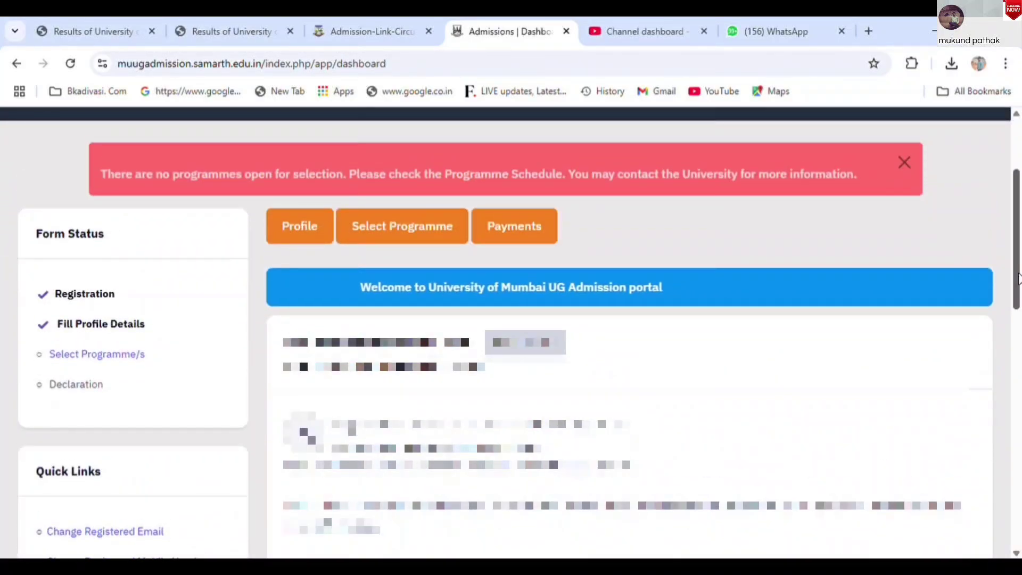
drag(1019, 303, 1020, 441)
click(488, 245)
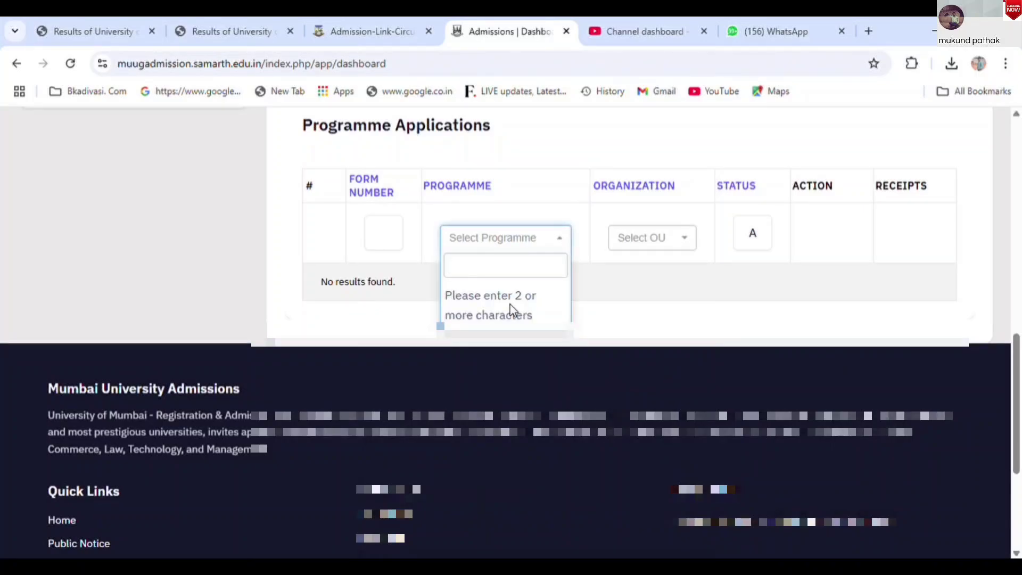
click(382, 233)
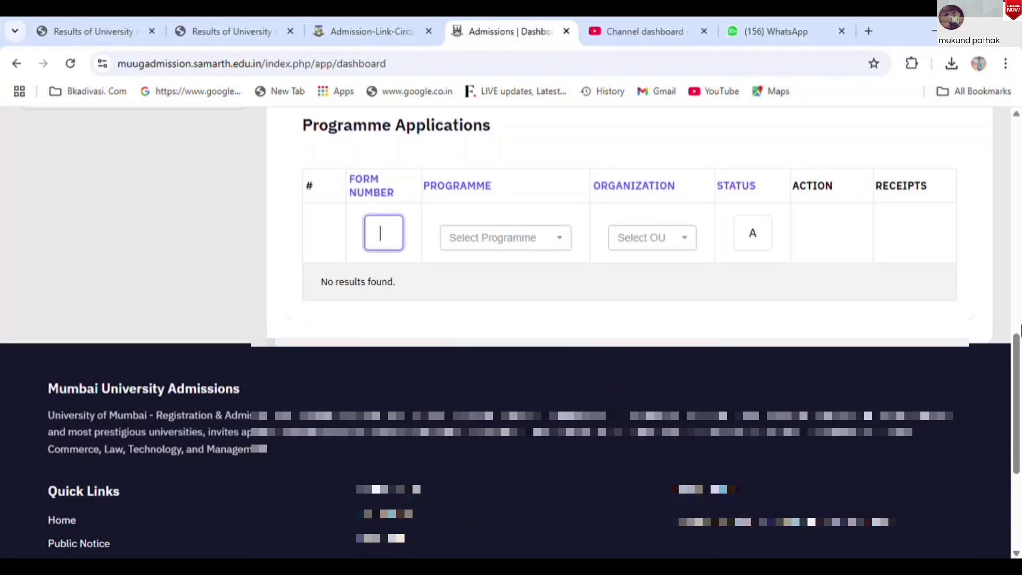
drag(1019, 403, 1019, 303)
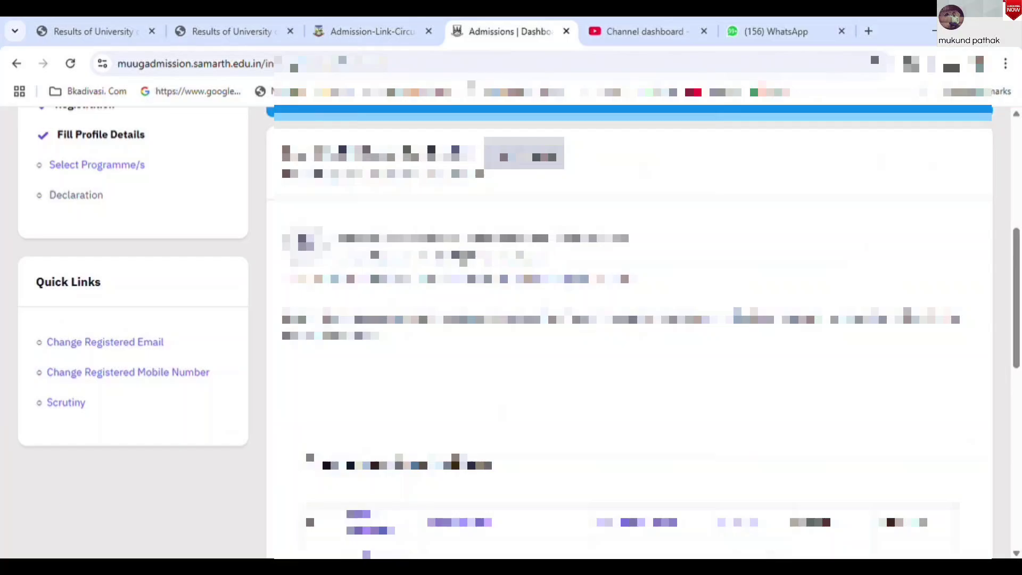
drag(322, 320, 774, 327)
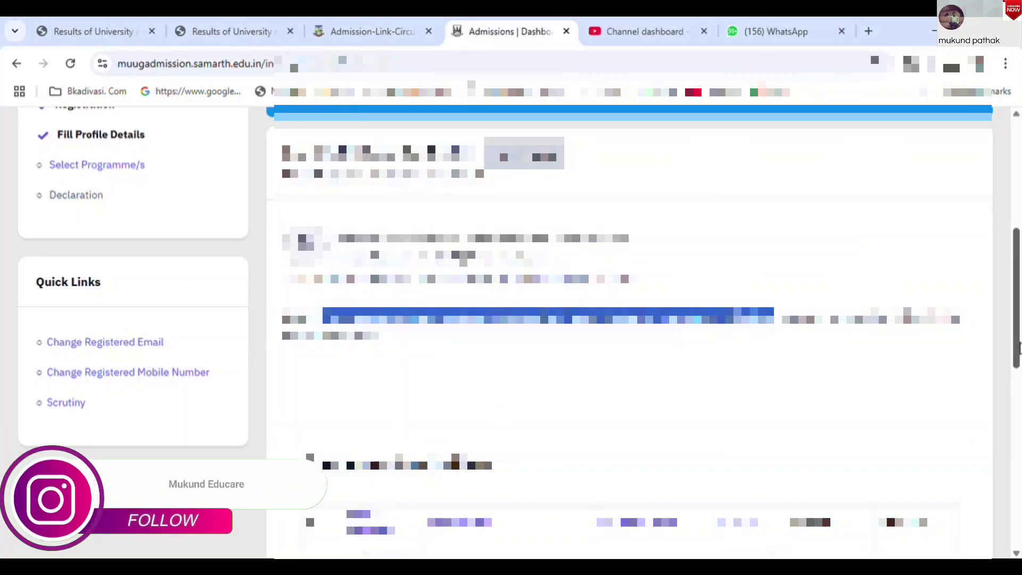
drag(1018, 349, 1018, 257)
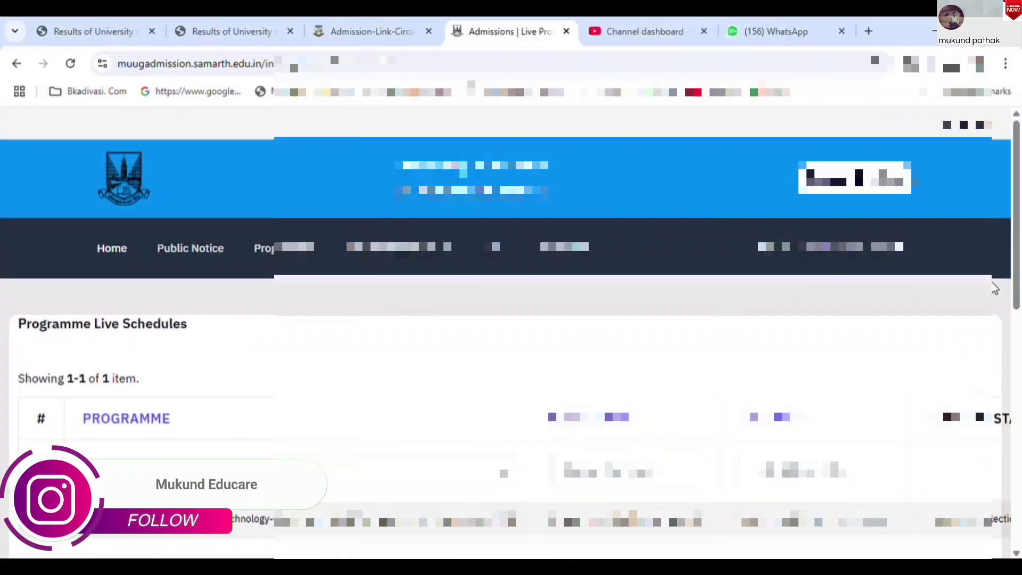
Scroll the Programme Live Schedules table showing M.Sc. (Information Technology-Cloud Computing) as not opened
scroll(993, 298, down, 3)
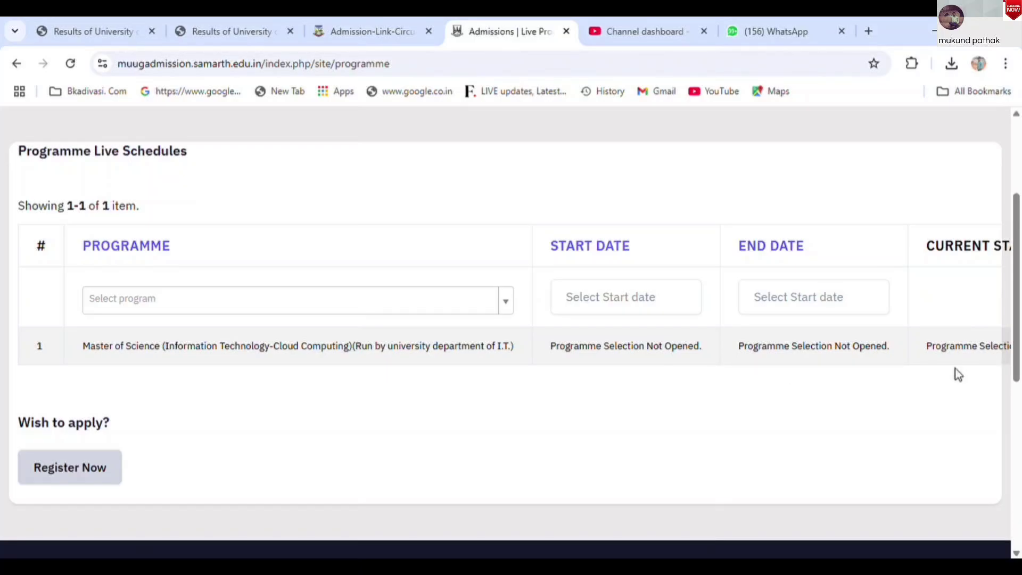
drag(1017, 351, 1020, 247)
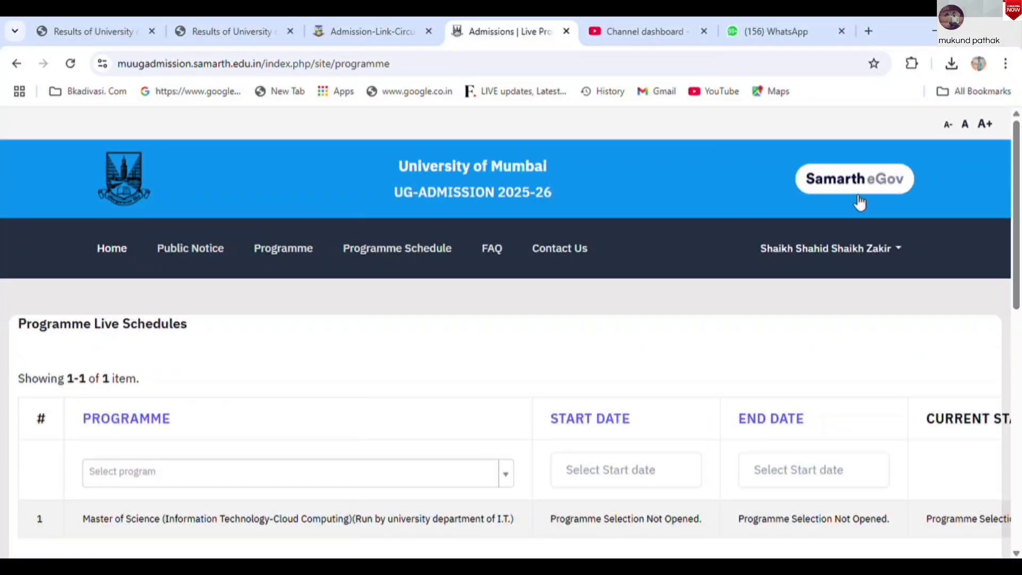
scroll(1020, 336, down, 3)
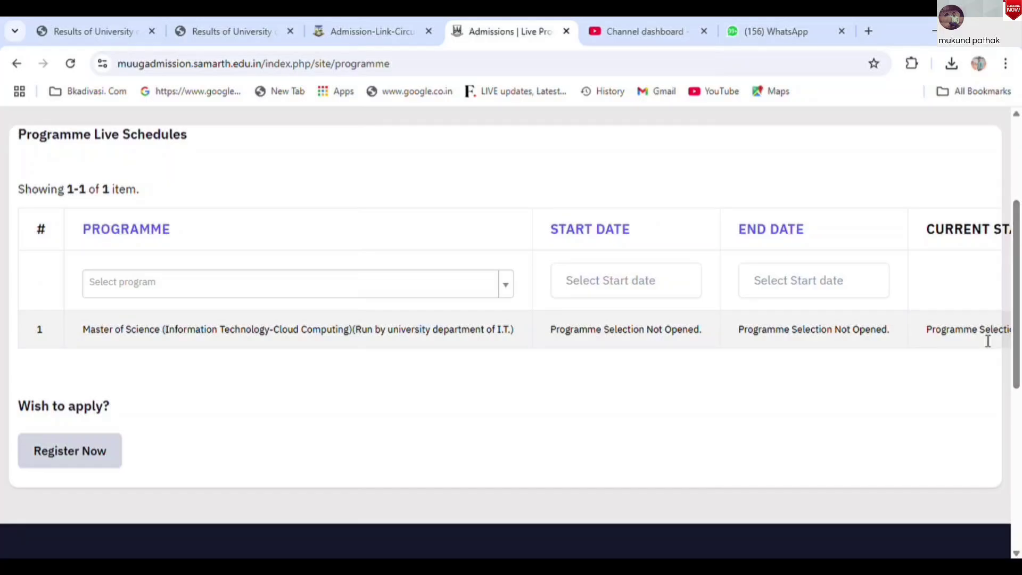
Open and close the Select program filter and the Start date calendar
click(324, 288)
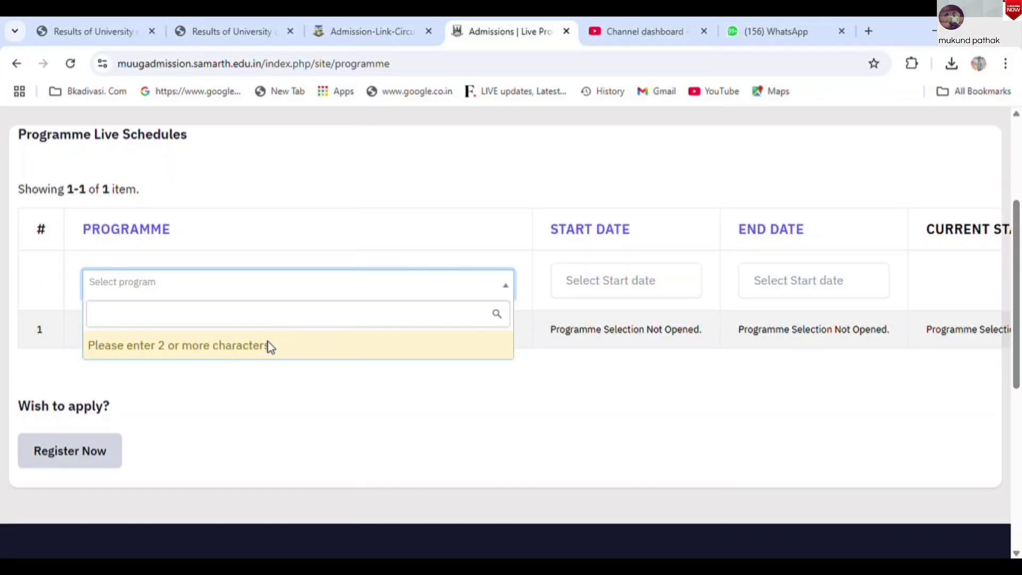
click(615, 382)
click(623, 280)
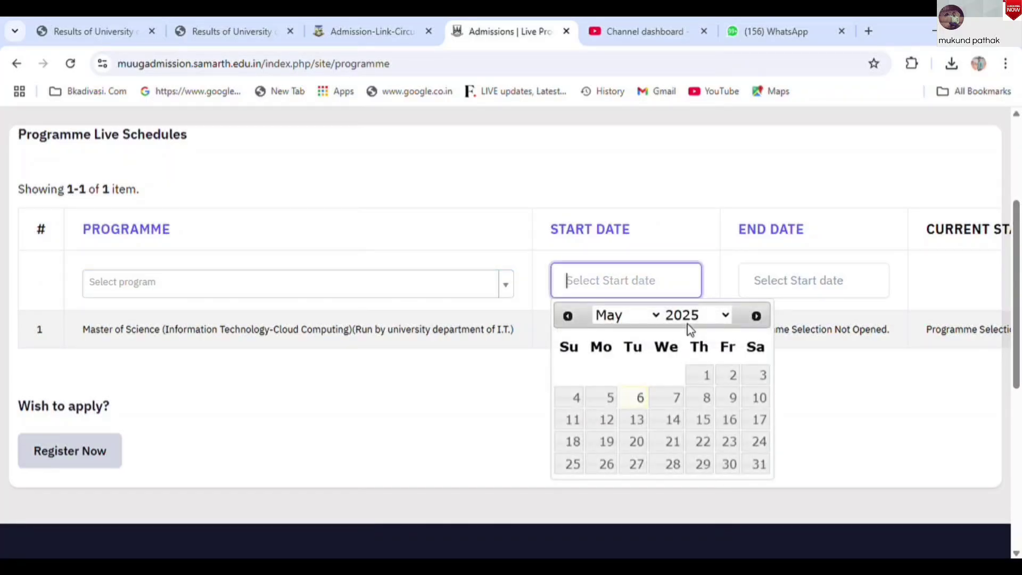
click(831, 387)
drag(1018, 220, 1019, 140)
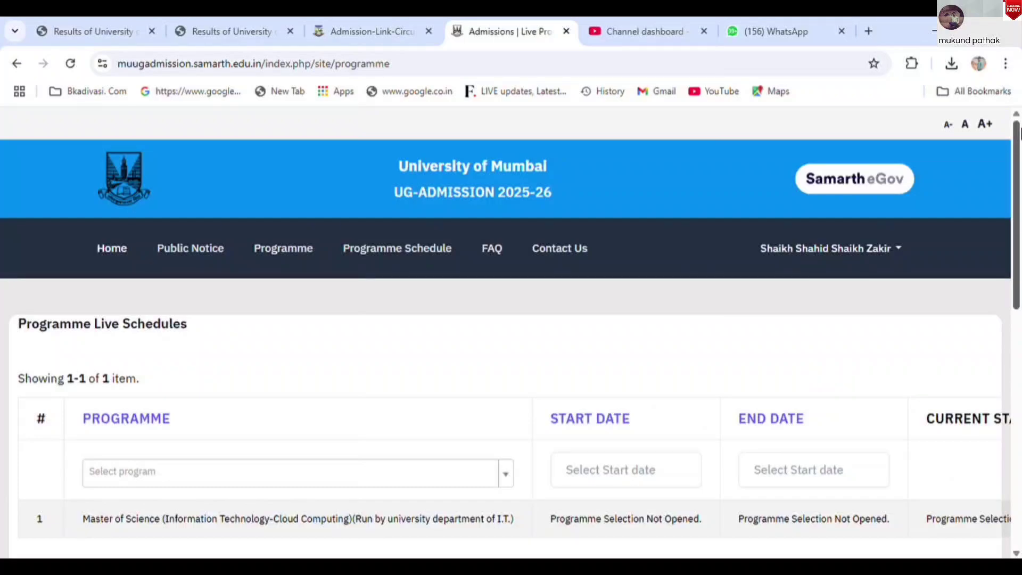